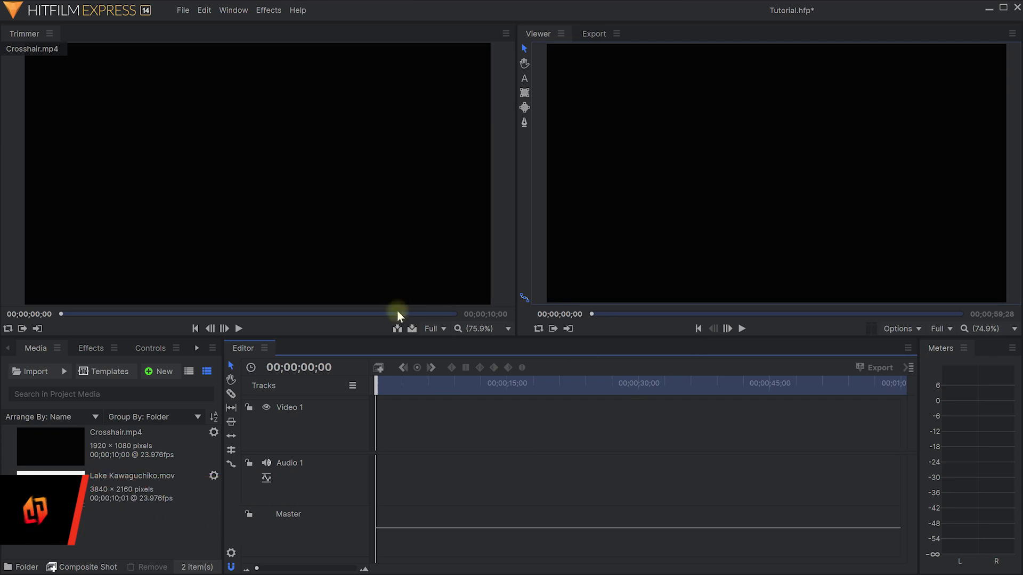
Preview the Crosshair.mp4 and Lake Kawaguchiko.mov clips, scrubbing through the lake footage to examine the moving car
click(123, 482)
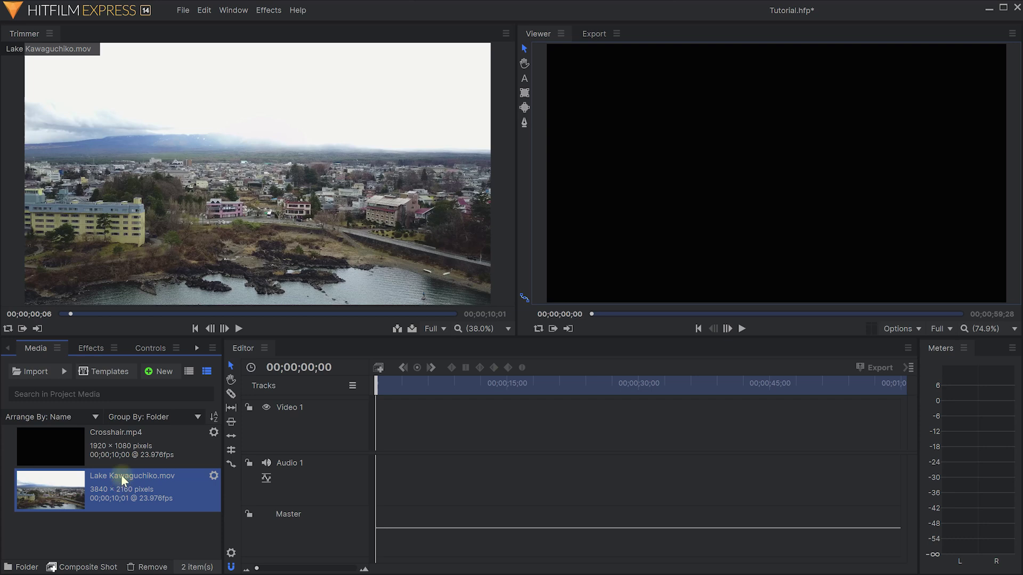
click(117, 461)
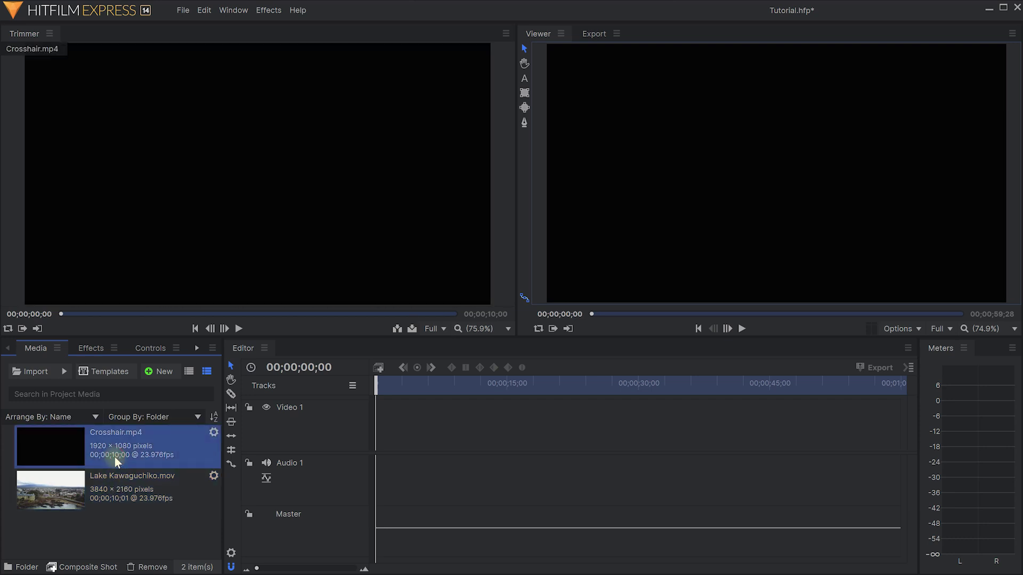
click(110, 482)
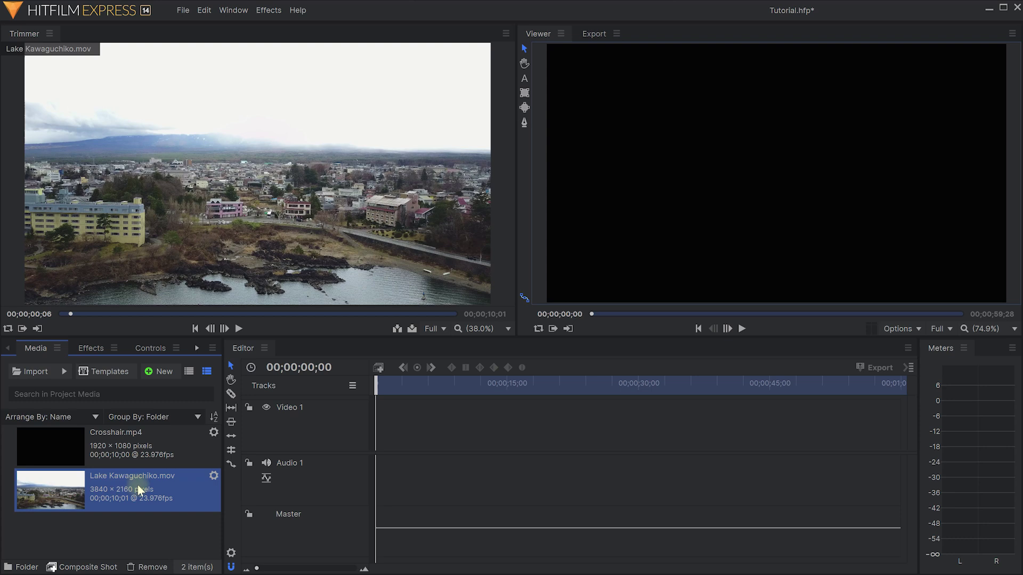
drag(70, 314, 216, 315)
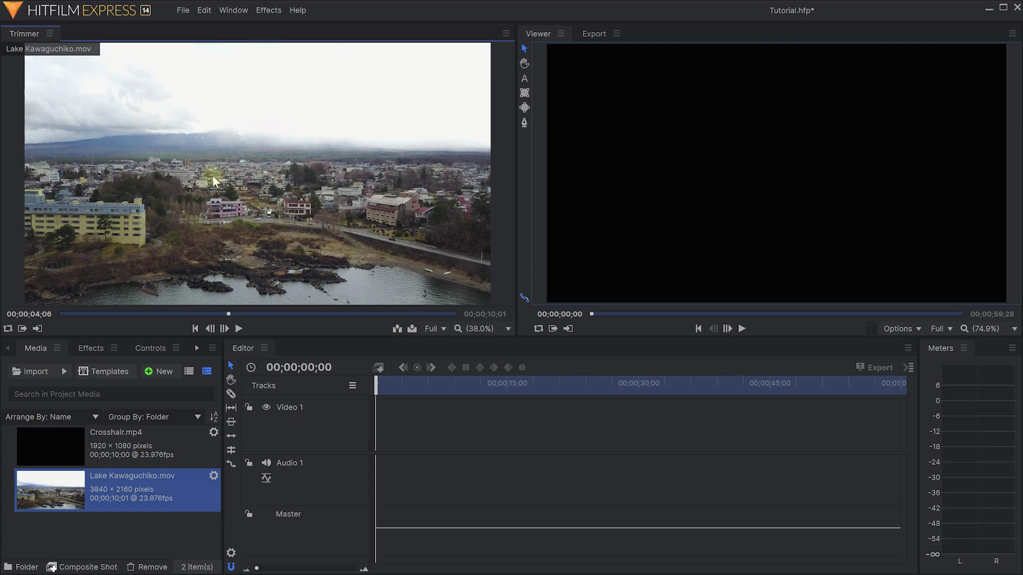
drag(227, 317, 133, 314)
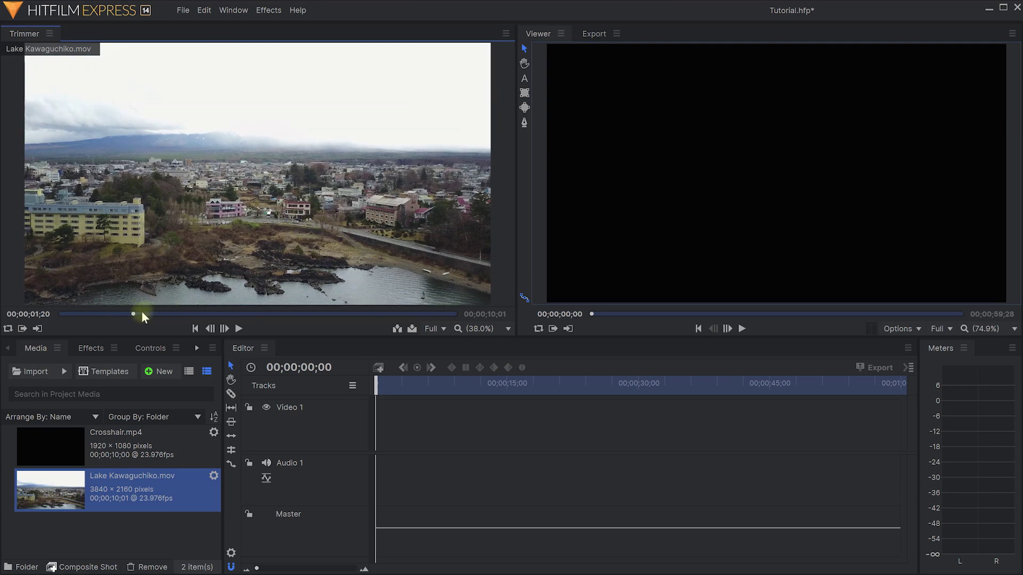
drag(186, 313, 108, 313)
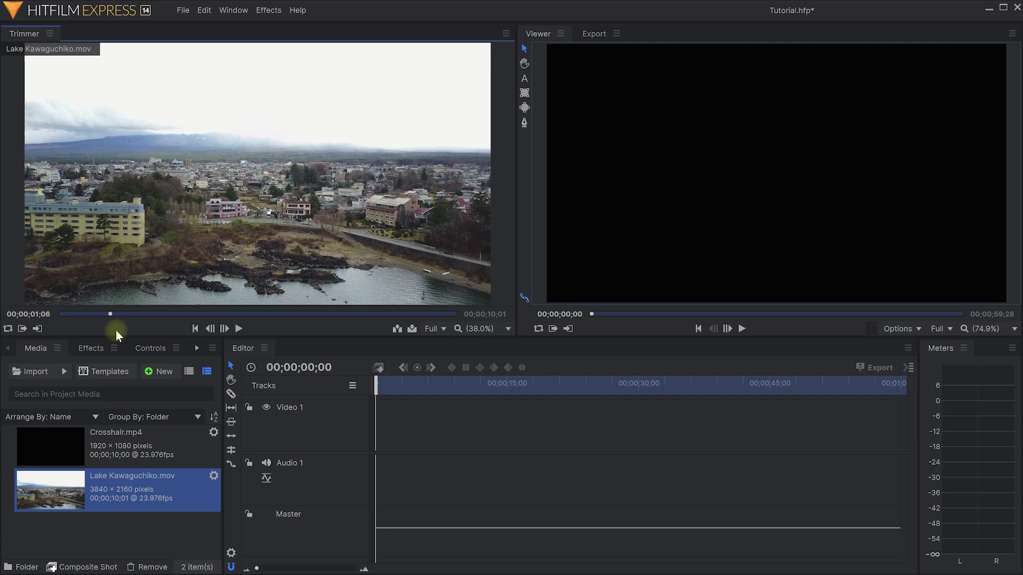
Start making a composite shot from Lake Kawaguchiko.mov and name it Car Track
click(37, 349)
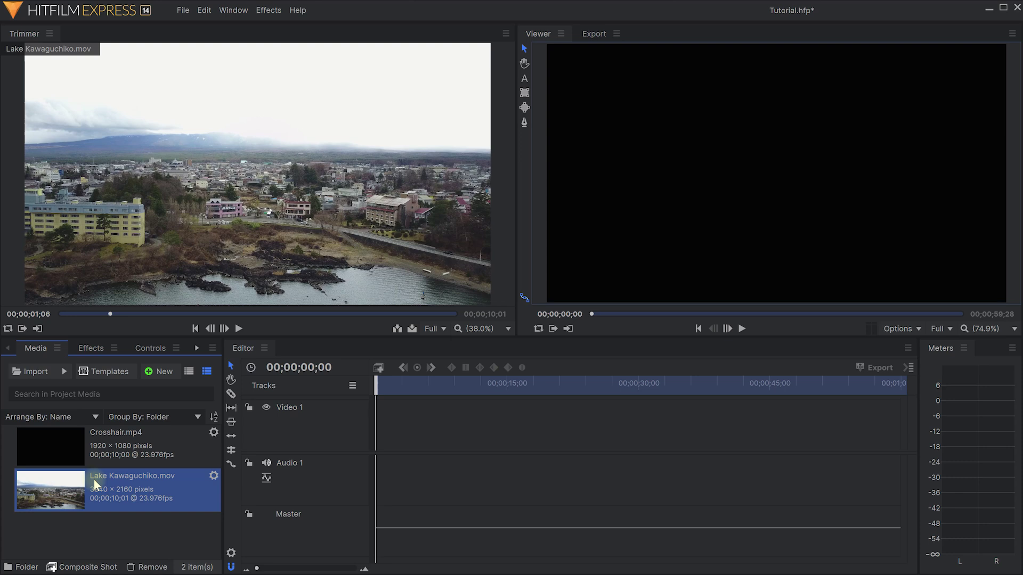
right_click(95, 485)
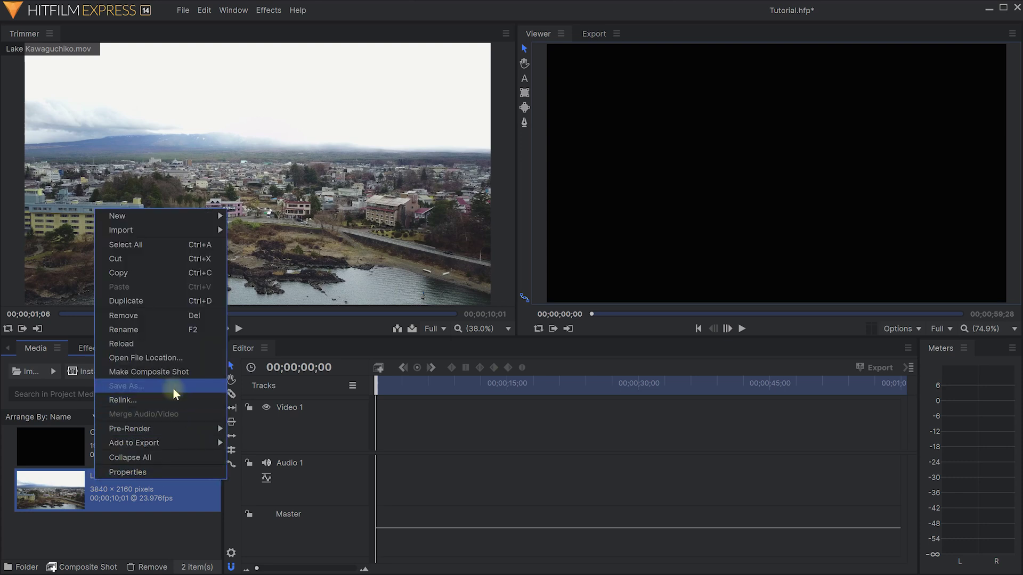
click(171, 372)
text(Car Track)
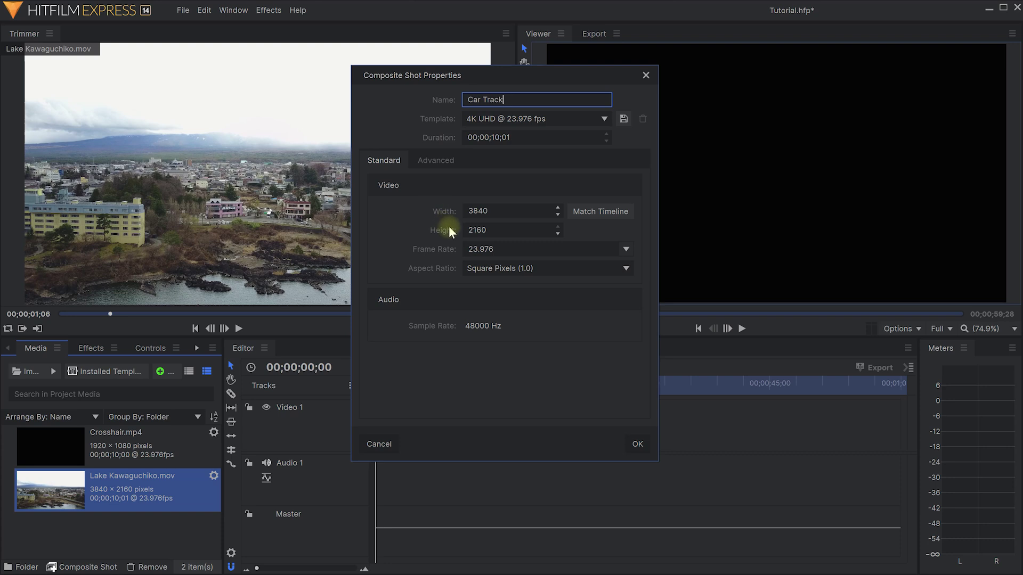
Set the composite shot's width to 1920 and height to 1080, and create it
double_click(511, 212)
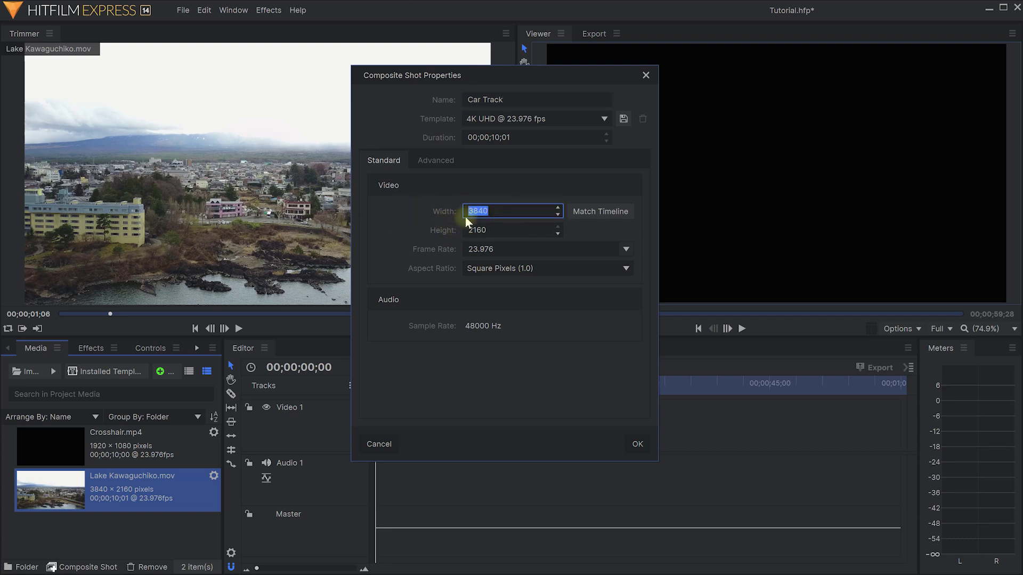
drag(472, 83, 699, 103)
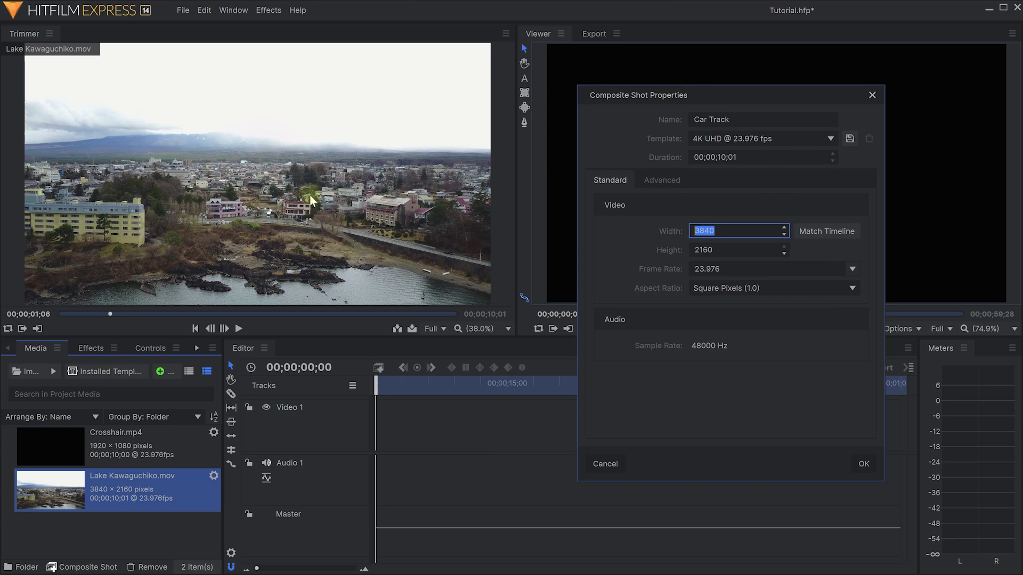
drag(697, 102, 688, 103)
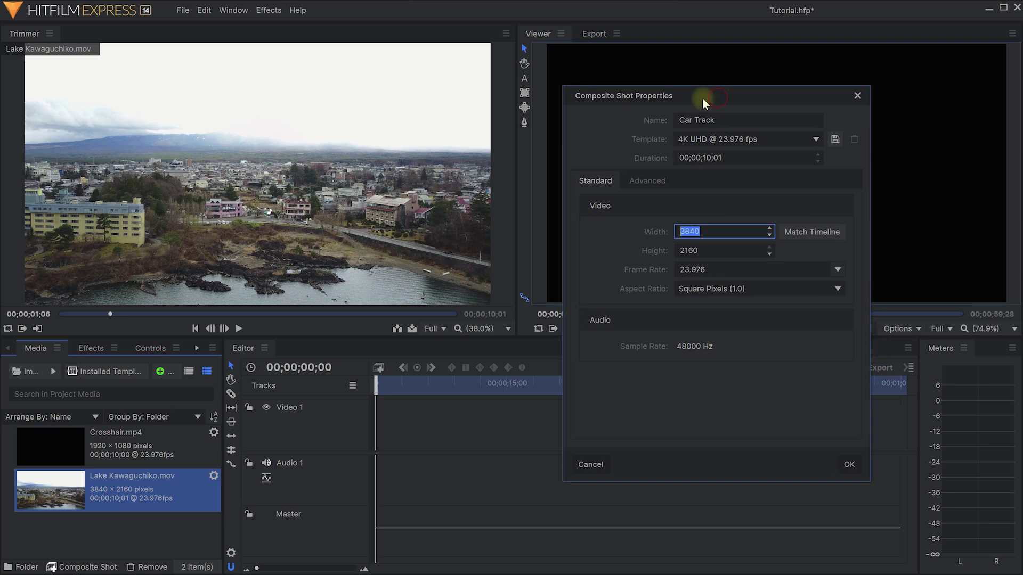
text(1920)
key(Tab)
text(1080)
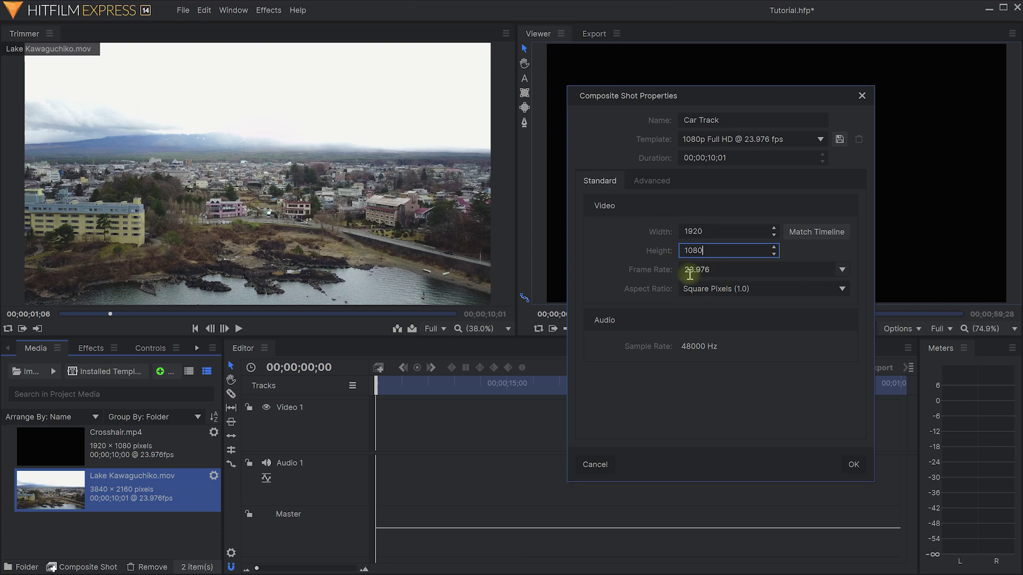
click(717, 269)
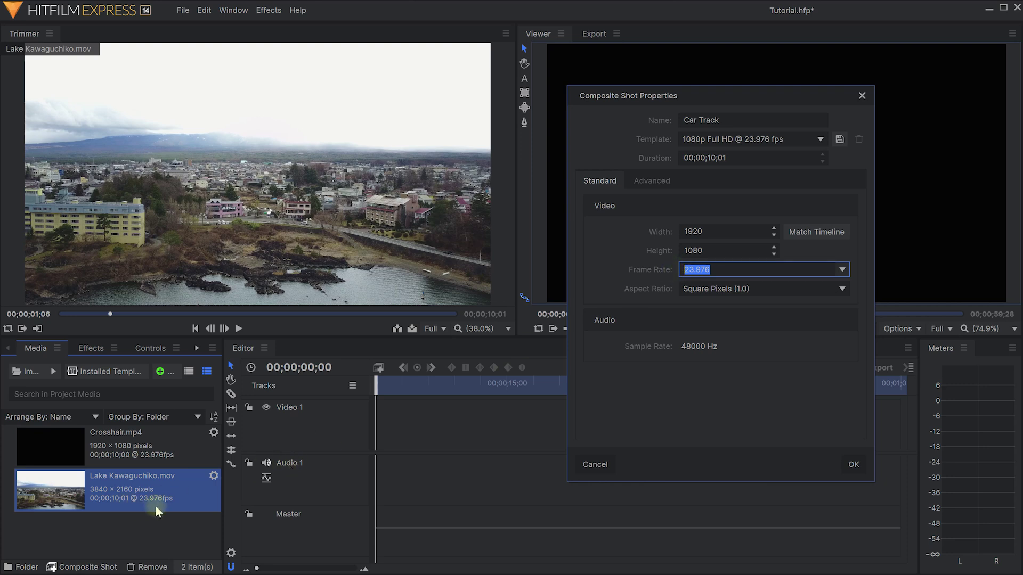
click(854, 465)
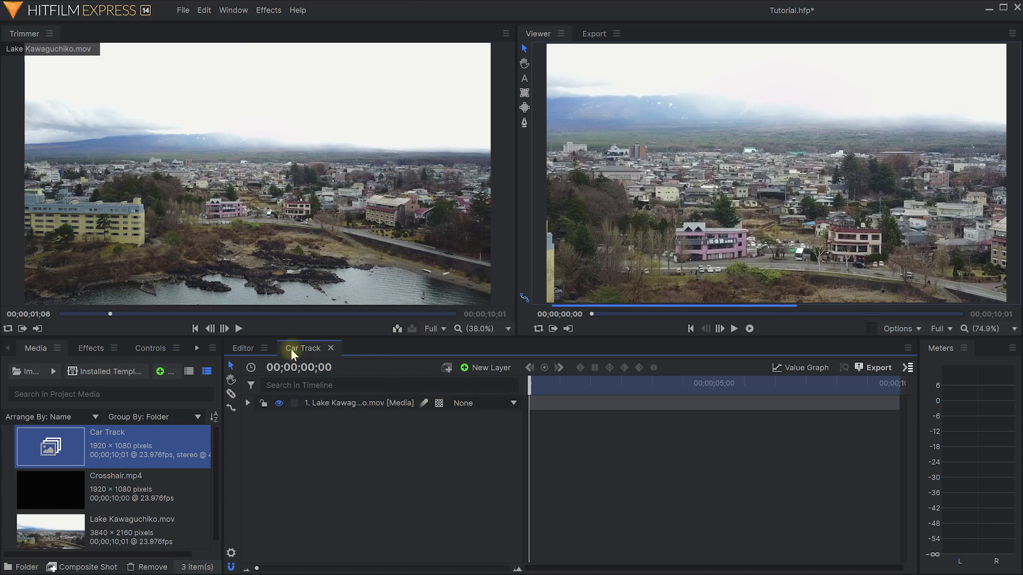
Enlarge the Viewer by narrowing the Trimmer and shortening the timeline area
drag(514, 256, 309, 250)
drag(585, 336, 587, 380)
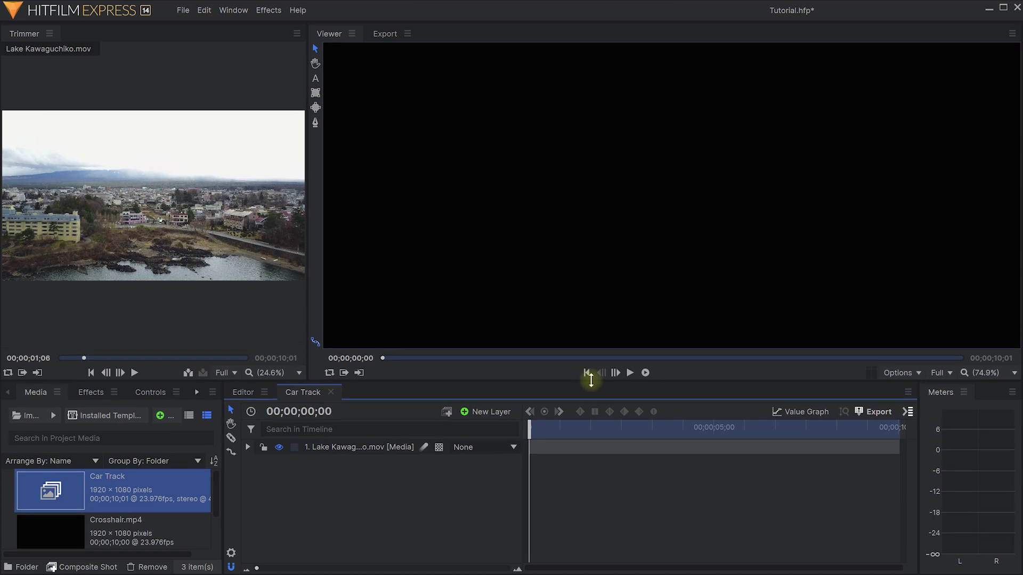
Try to scale the oversized lake footage layer down to the composite frame by hand
scroll(698, 239, down, 3)
click(352, 448)
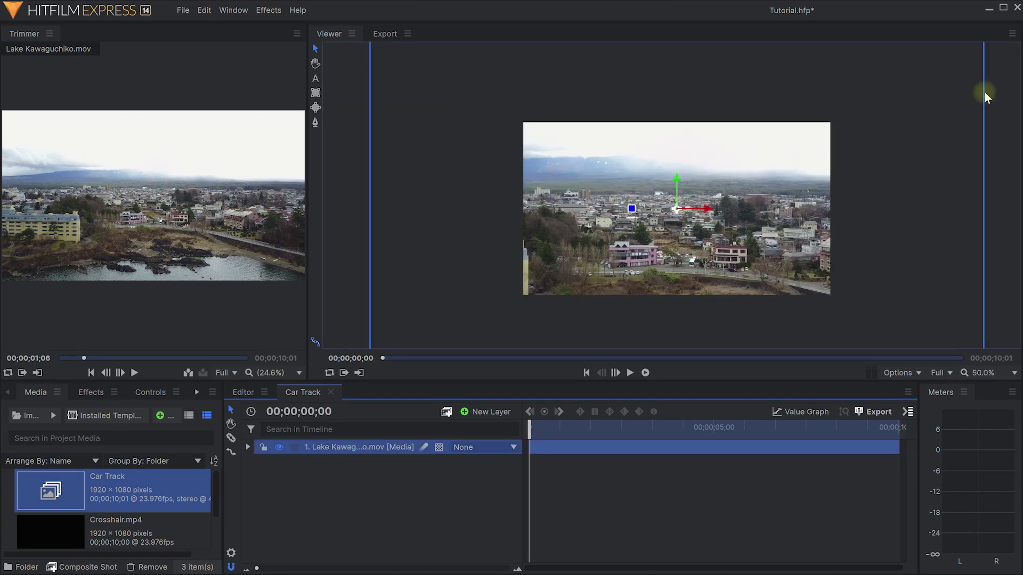
drag(767, 159, 726, 184)
drag(689, 220, 651, 181)
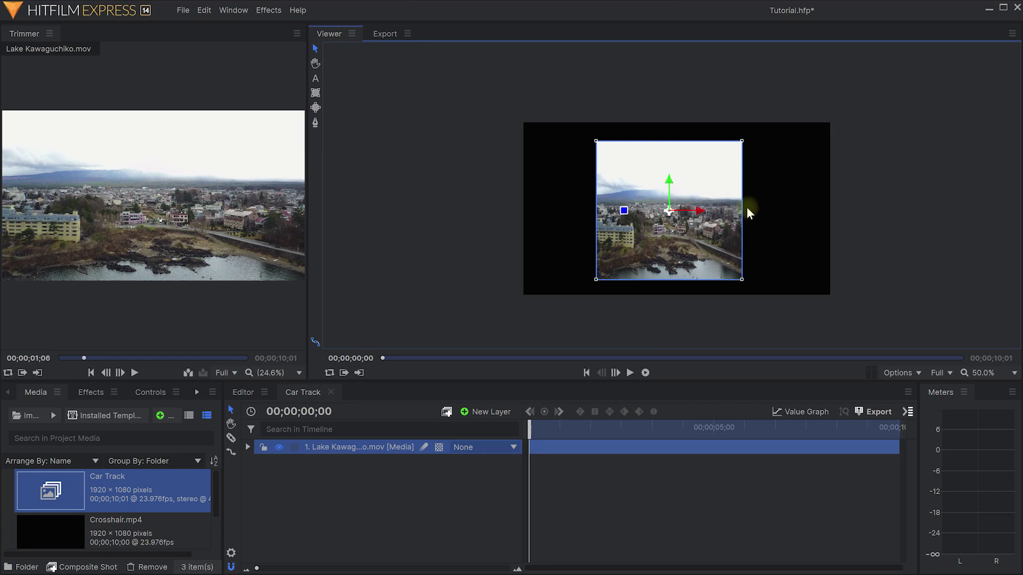
Fit the Lake Kawaguchiko layer to the composite frame with the Fit To Frame transform and scale the Viewer to fit
right_click(329, 446)
click(379, 169)
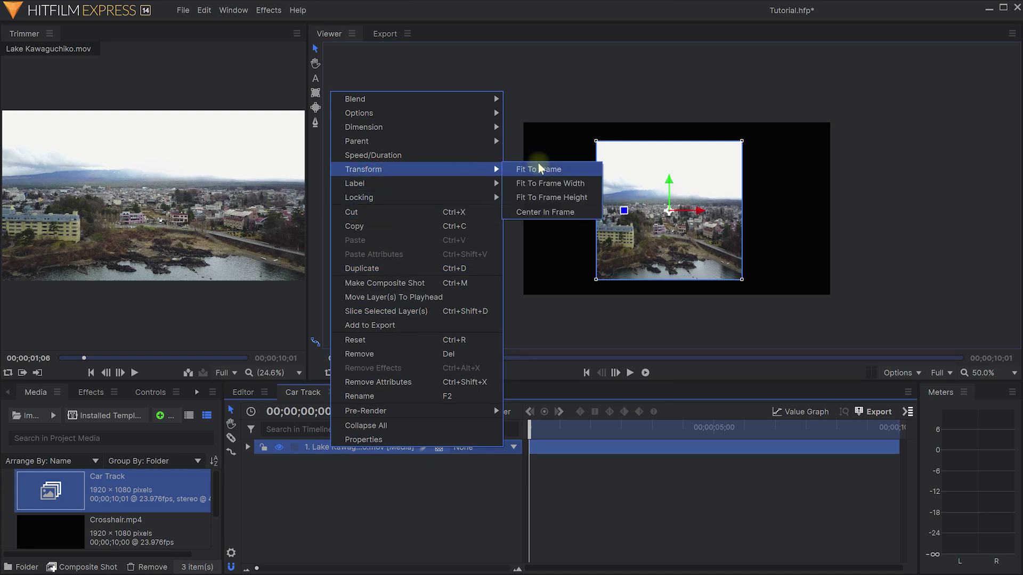
click(573, 171)
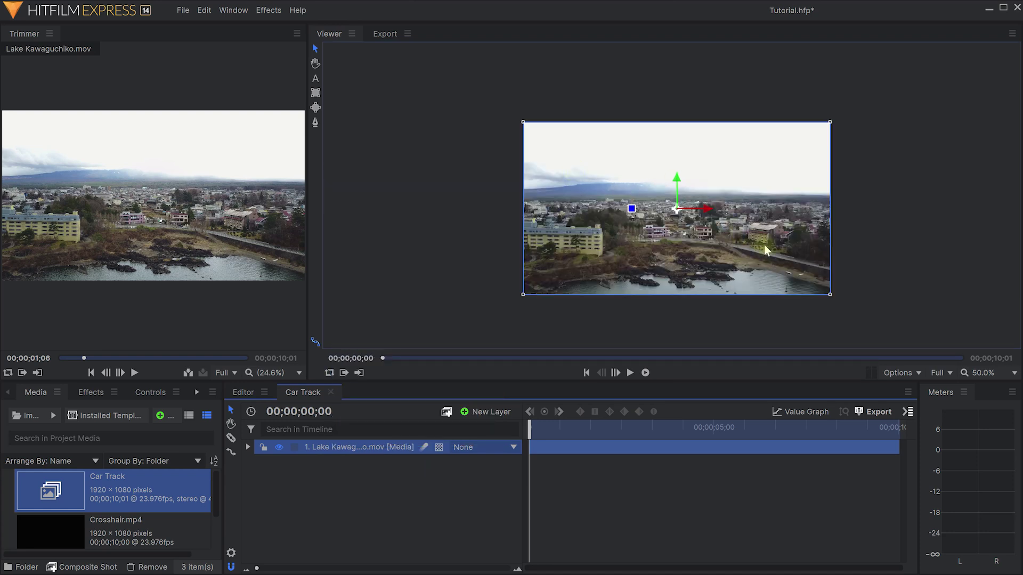
click(966, 373)
click(990, 565)
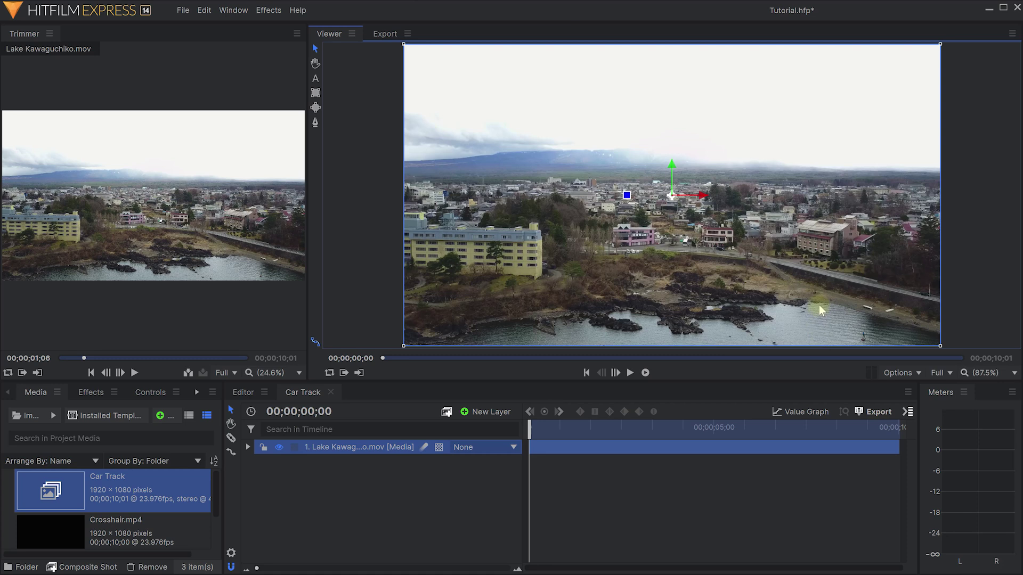
Examine the white car up close on the lakeside road at several points along the timeline
drag(530, 428, 578, 434)
scroll(714, 260, up, 5)
scroll(727, 244, up, 1)
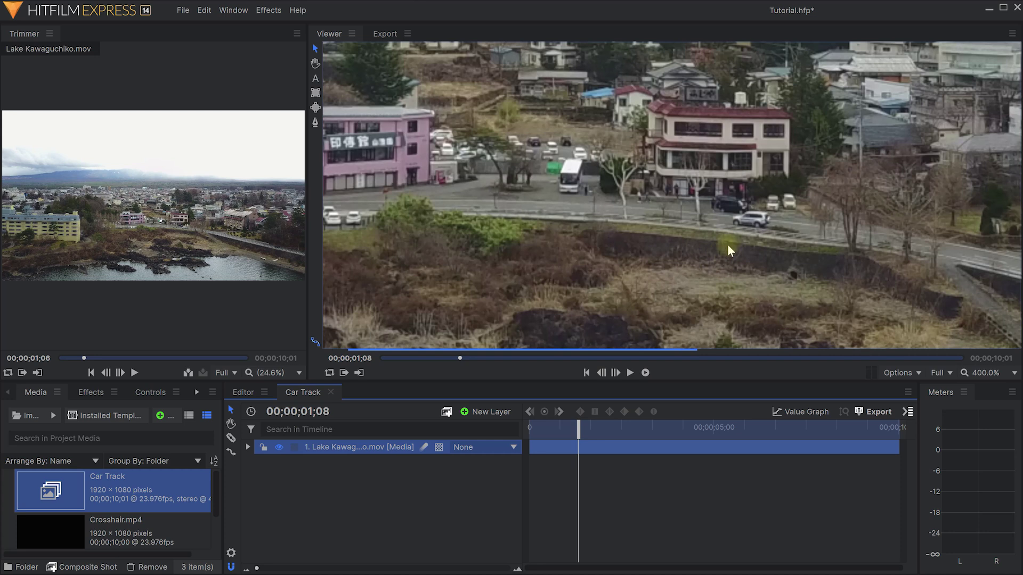
mouse_move(741, 237)
mouse_down()
mouse_move(714, 231)
mouse_move(681, 249)
mouse_move(737, 251)
mouse_up()
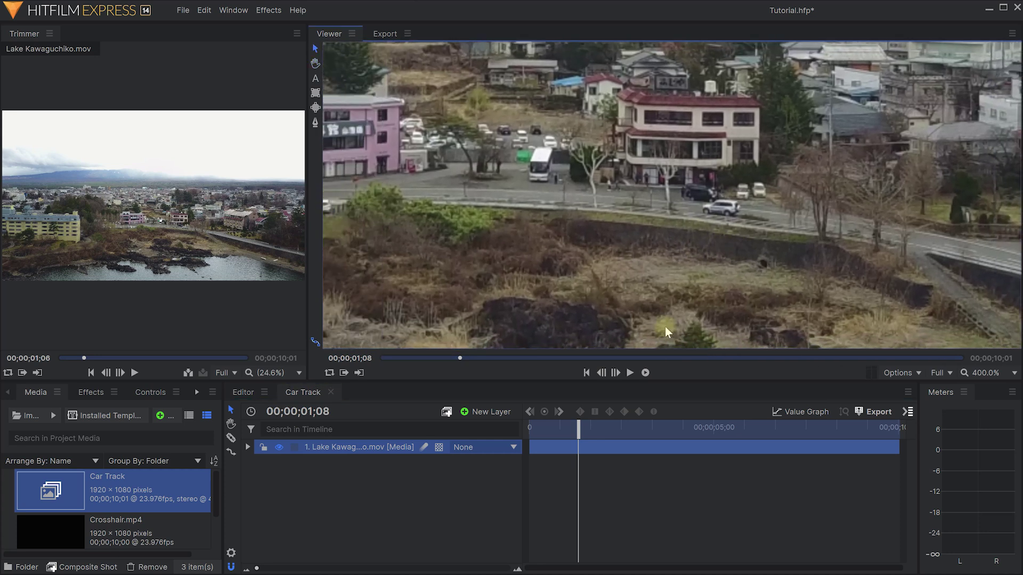
drag(579, 430, 702, 435)
drag(448, 219, 739, 200)
drag(701, 427, 823, 426)
scroll(749, 273, down, 2)
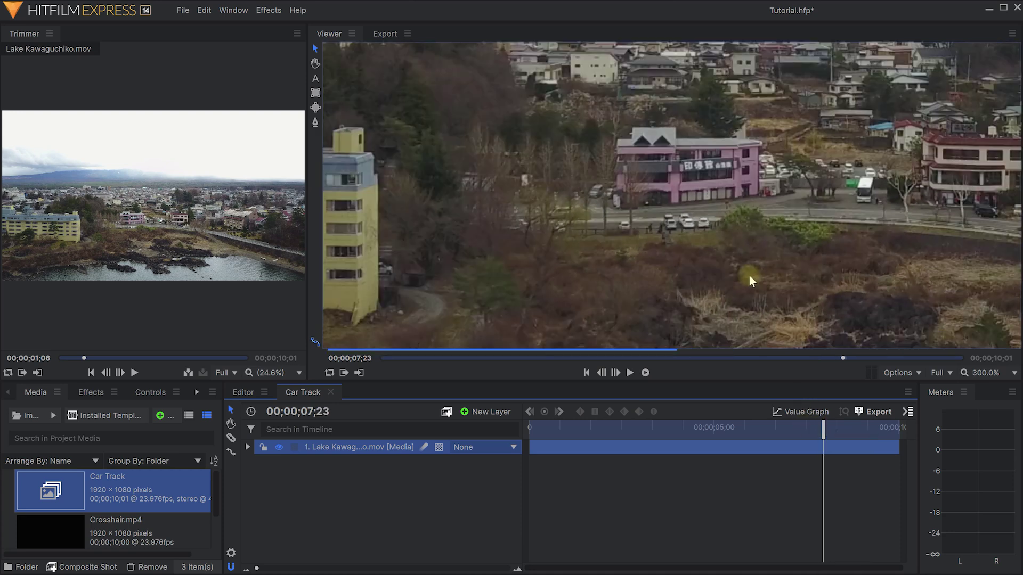
click(975, 373)
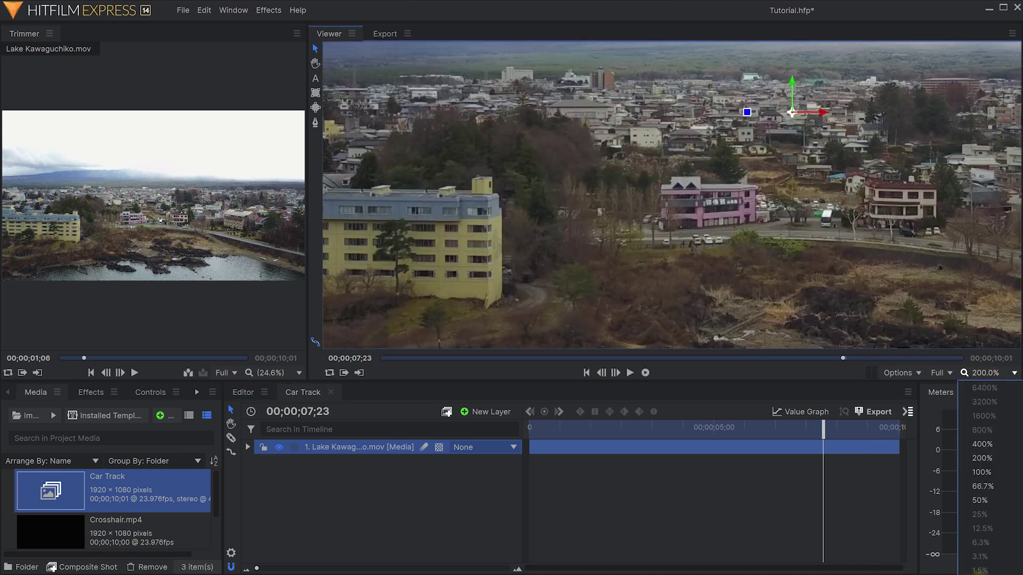
click(975, 570)
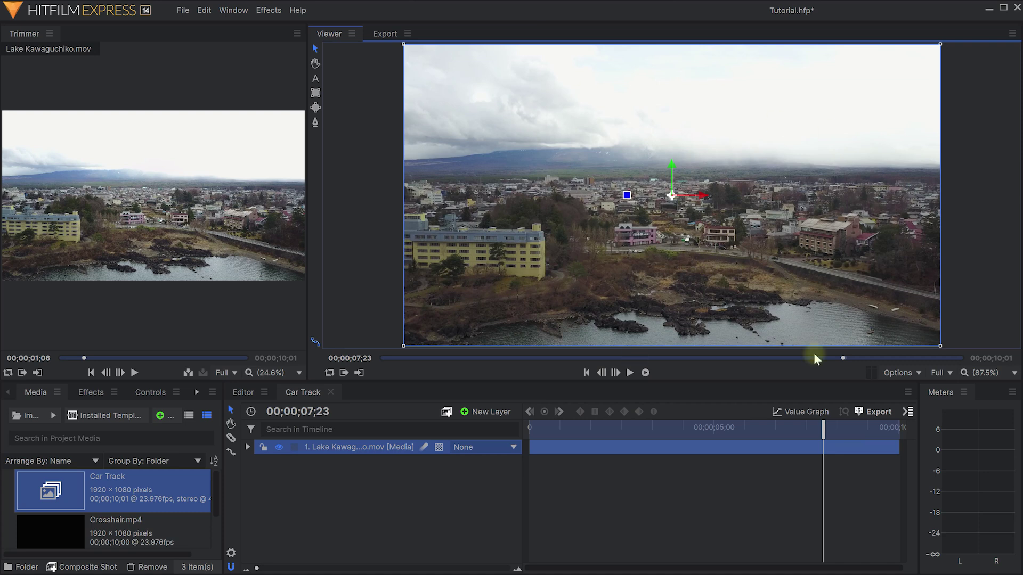
Set the playhead to 00;00;01;12 and get a close view of the white car on the road
drag(823, 426, 578, 425)
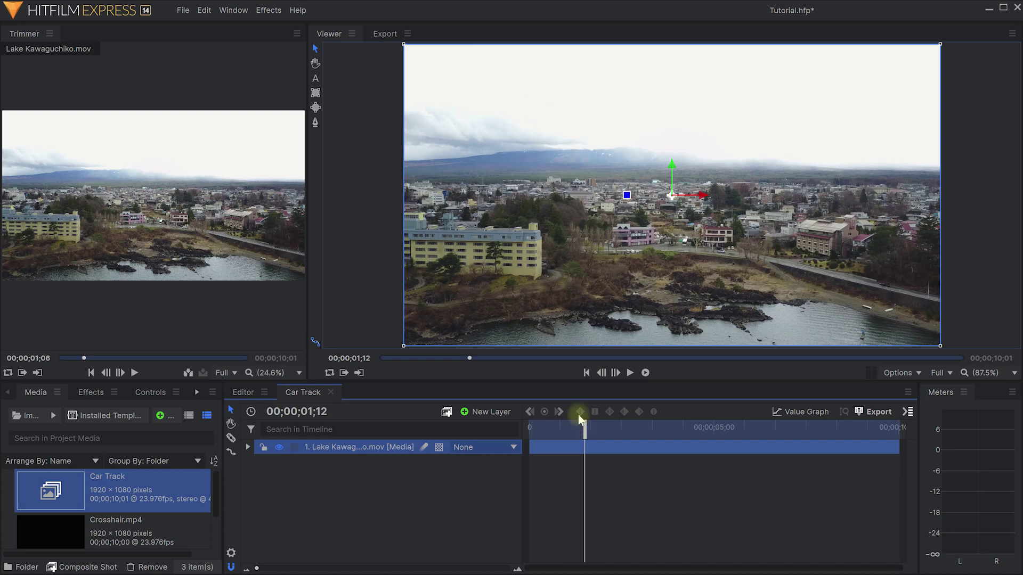
scroll(731, 260, up, 6)
drag(717, 255, 737, 241)
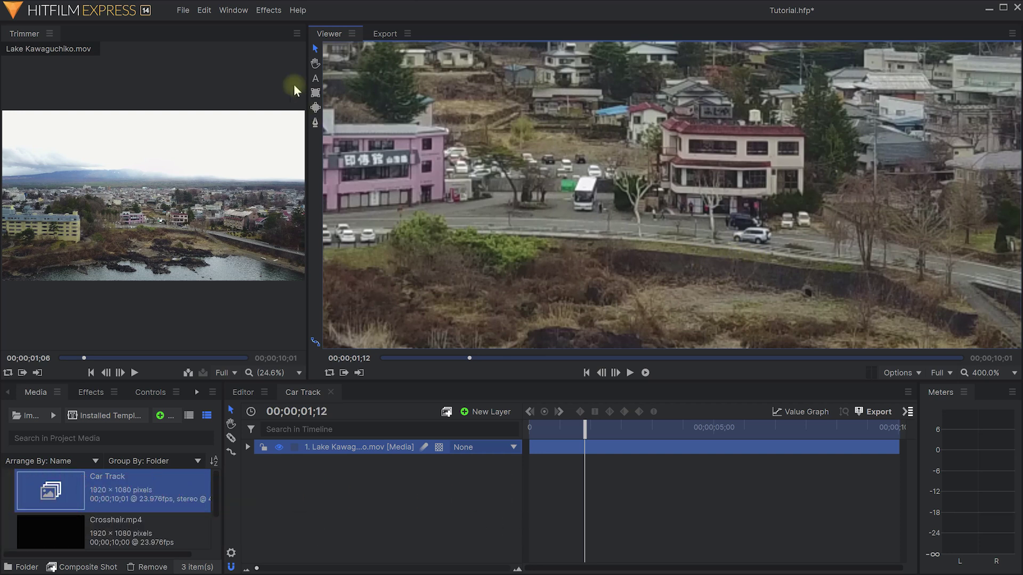
Open the Track panel and narrow it to give the Viewer more room
click(233, 10)
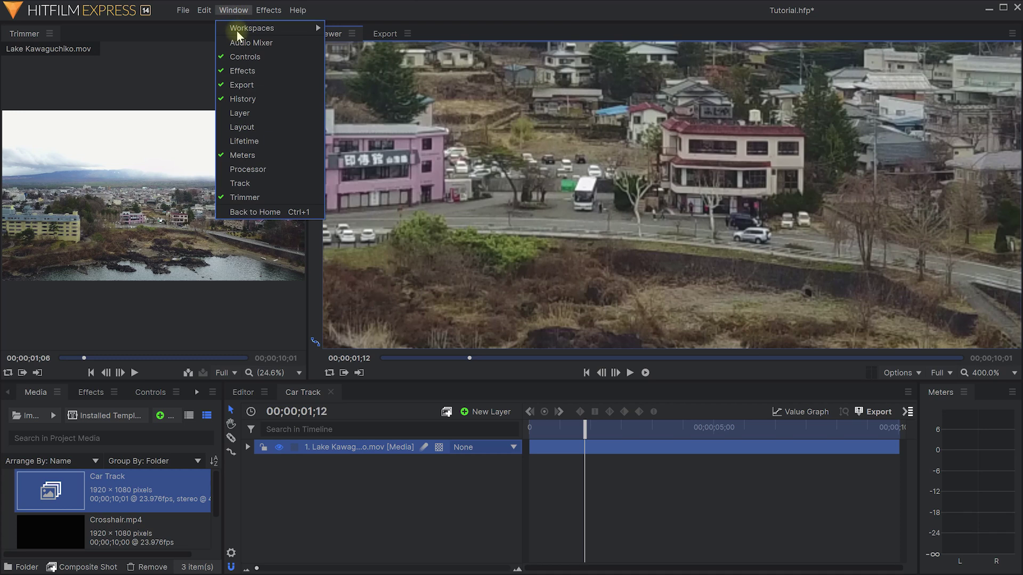
click(243, 184)
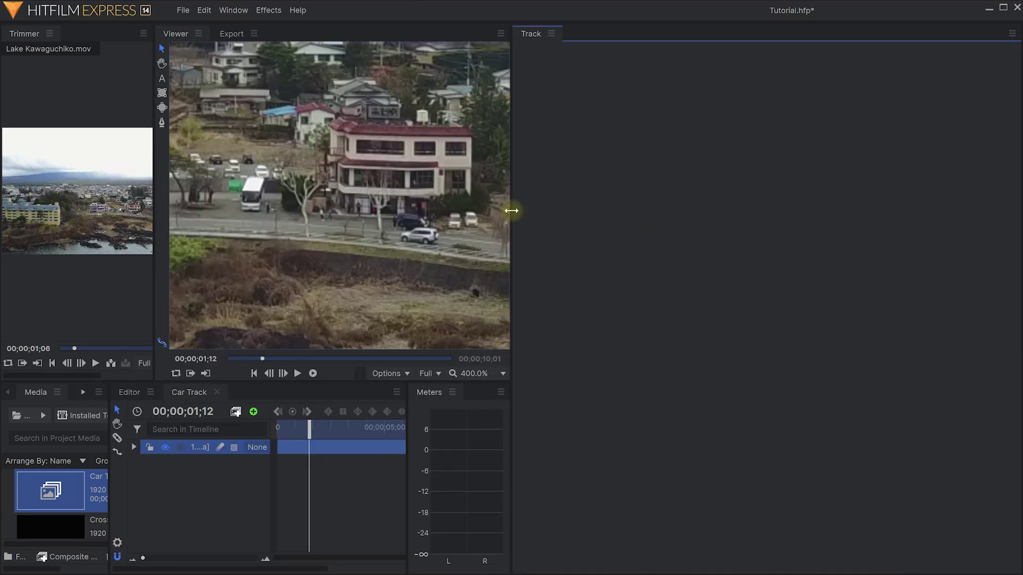
drag(510, 209, 862, 221)
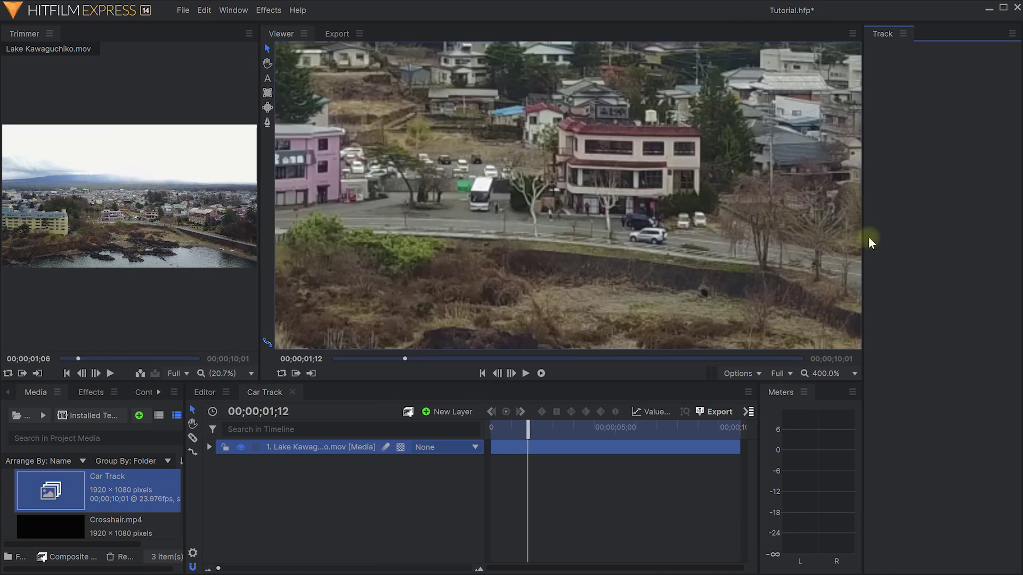
Add a new tracker to the Lake Kawaguchiko layer
click(295, 450)
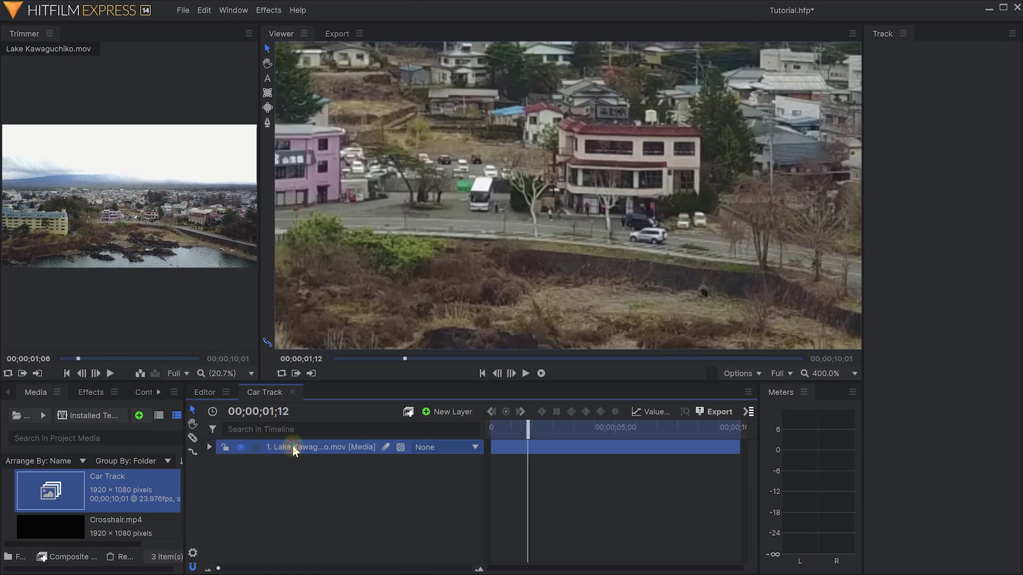
click(209, 448)
click(392, 462)
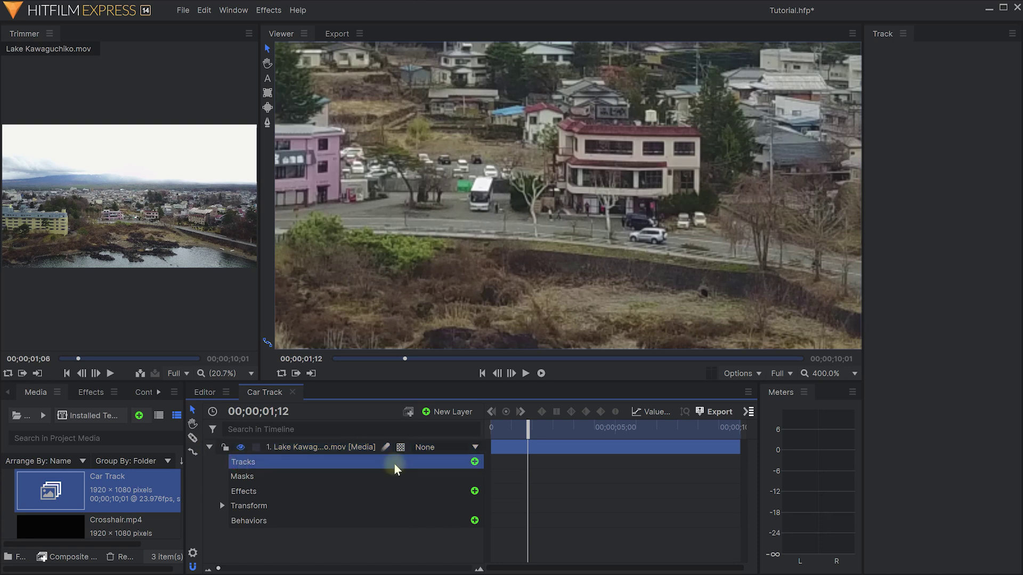
click(474, 462)
Place the tracker's feature box on the front of the white car and widen the search area around the whole car
scroll(612, 255, up, 5)
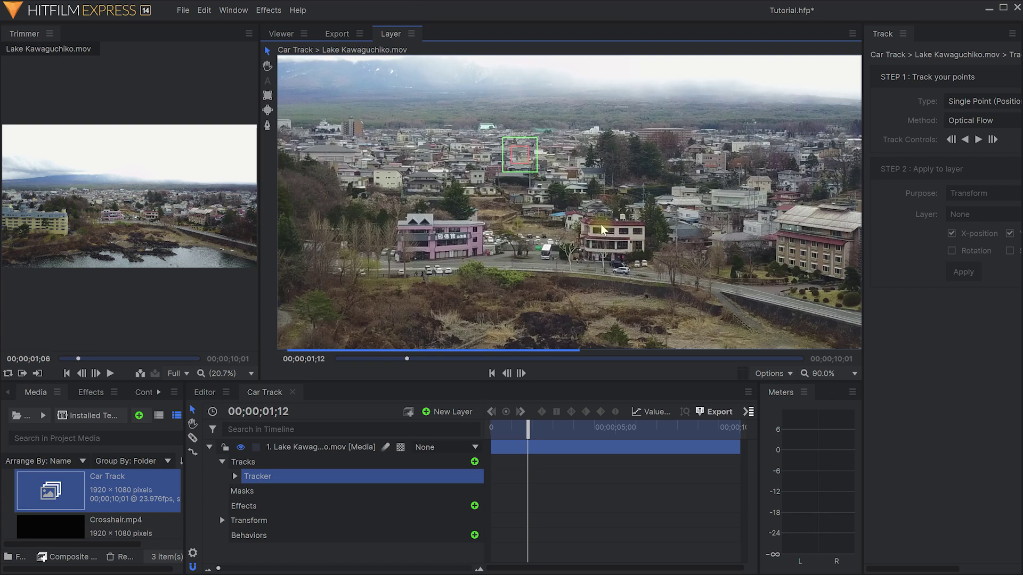
drag(434, 87, 610, 241)
scroll(660, 336, up, 2)
drag(665, 307, 672, 261)
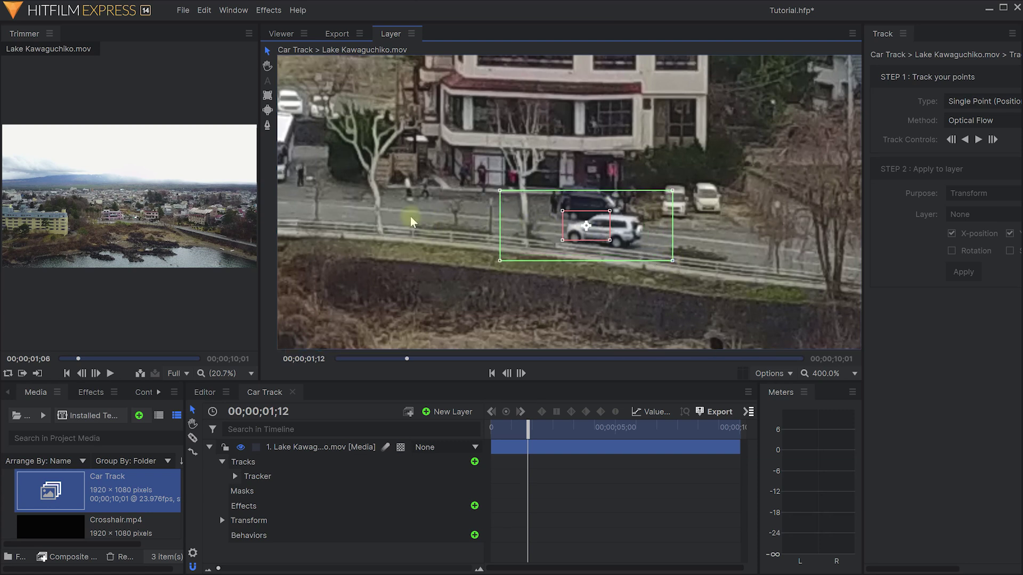
Widen the Track panel to show all its settings and set the tracking method to Template Match
drag(863, 208, 770, 206)
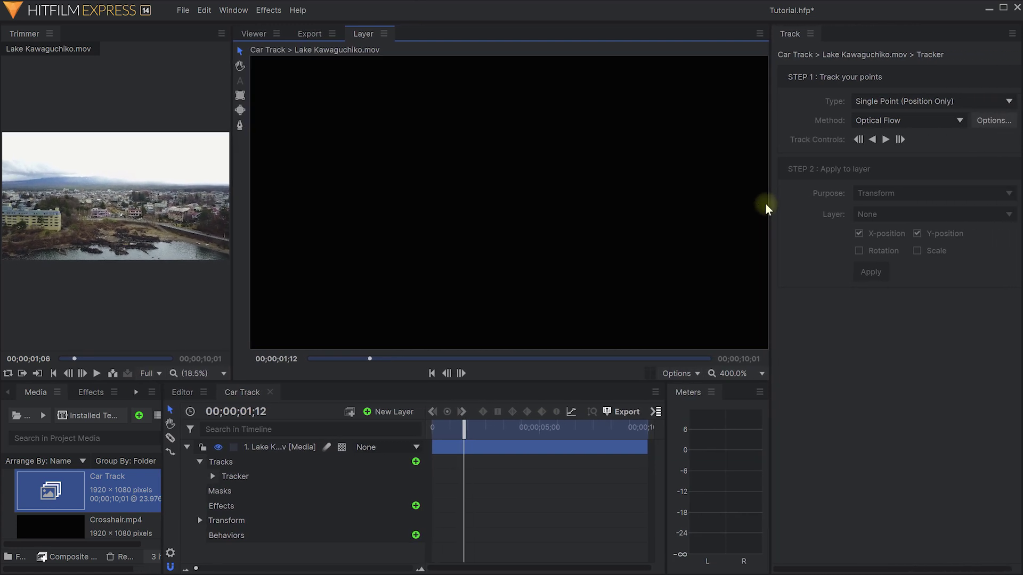
click(911, 122)
click(918, 156)
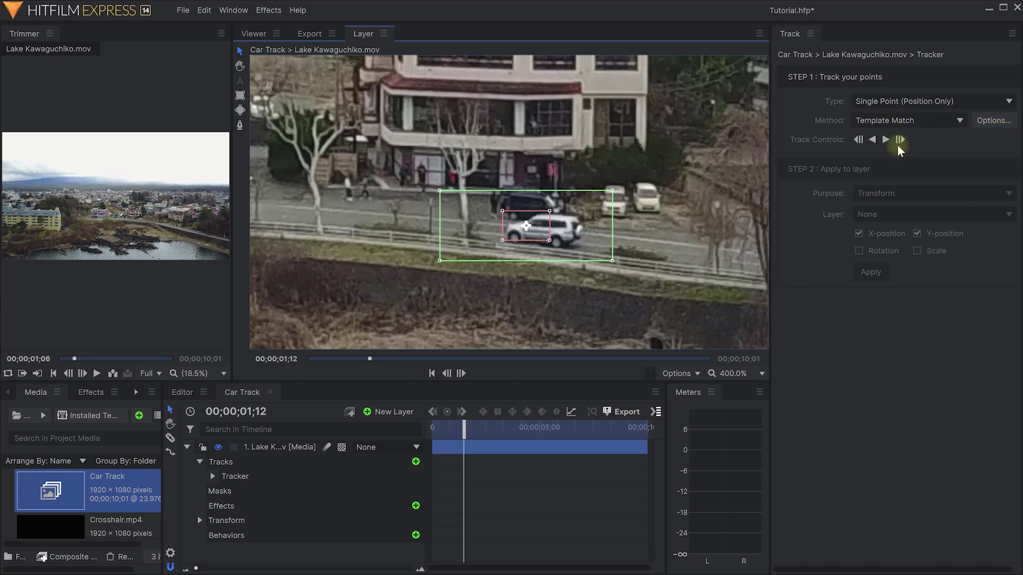
Set the tracking options to an error tolerance of 20 % and the Template Match channels to RGB
click(992, 122)
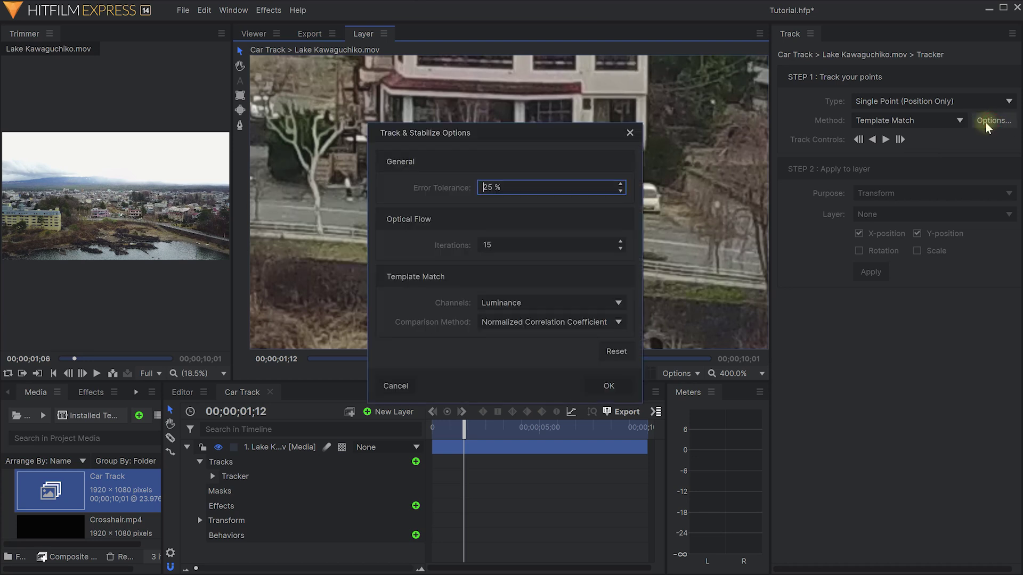
drag(541, 193, 433, 190)
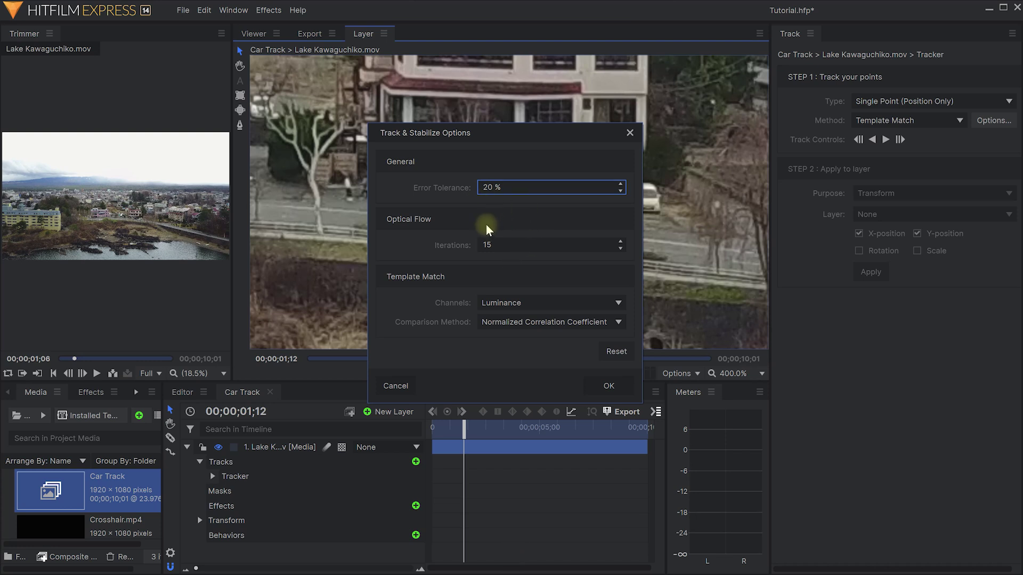
click(509, 247)
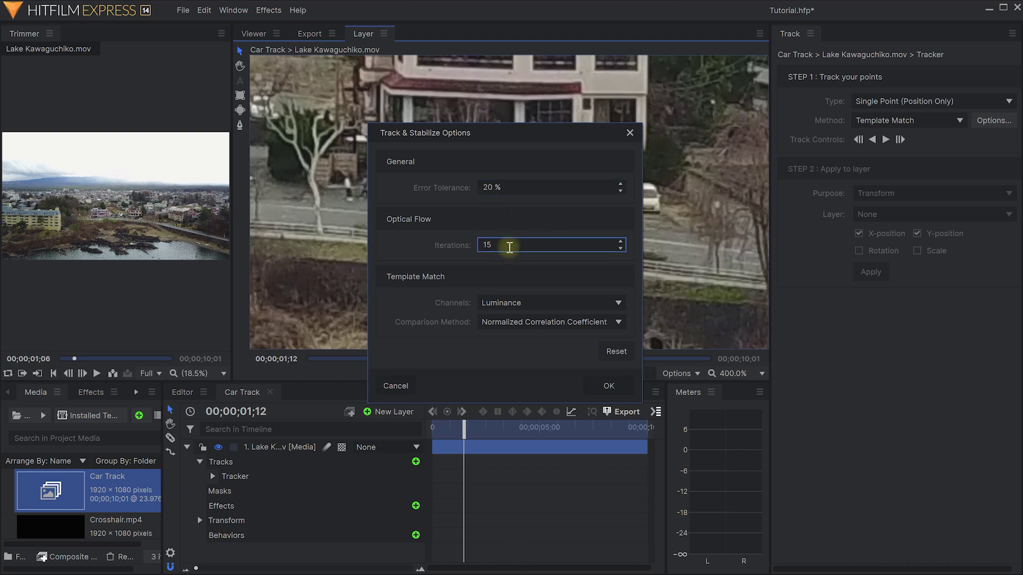
click(532, 304)
click(508, 337)
drag(554, 141, 843, 149)
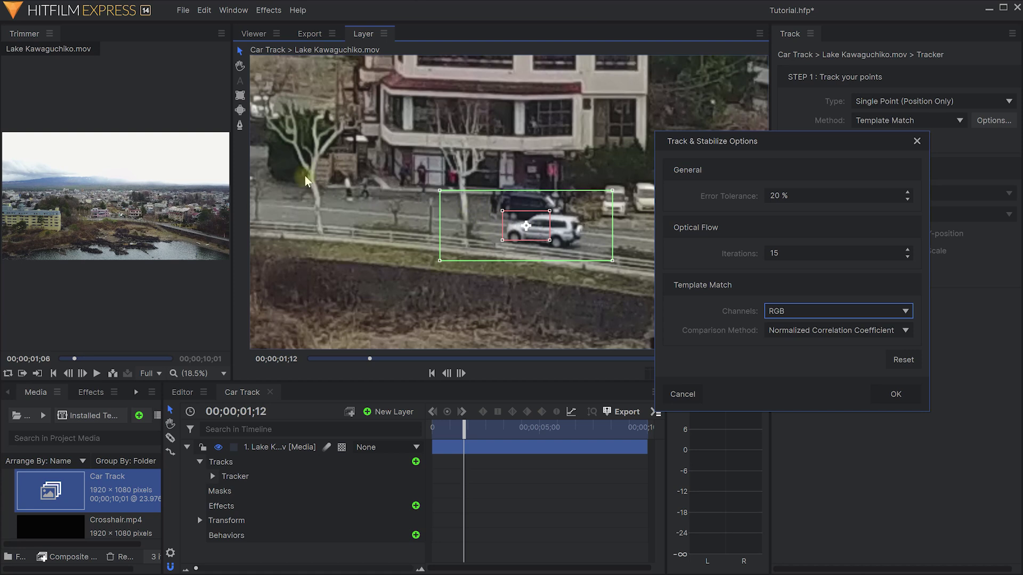
click(882, 398)
Save the project and widen the tracker's feature box to enclose the whole white car
scroll(440, 261, down, 2)
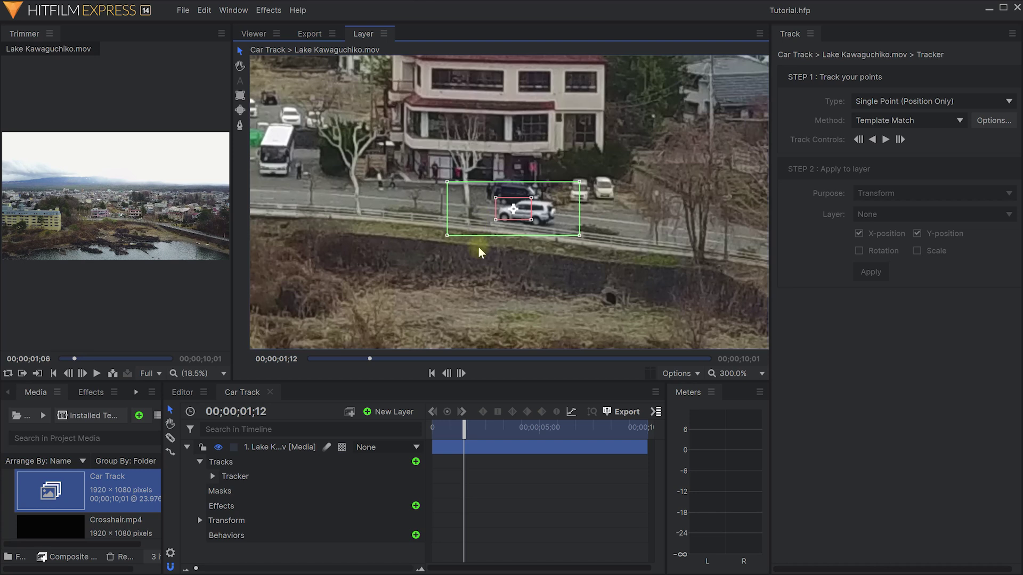
key(ctrl+s)
drag(621, 202, 637, 199)
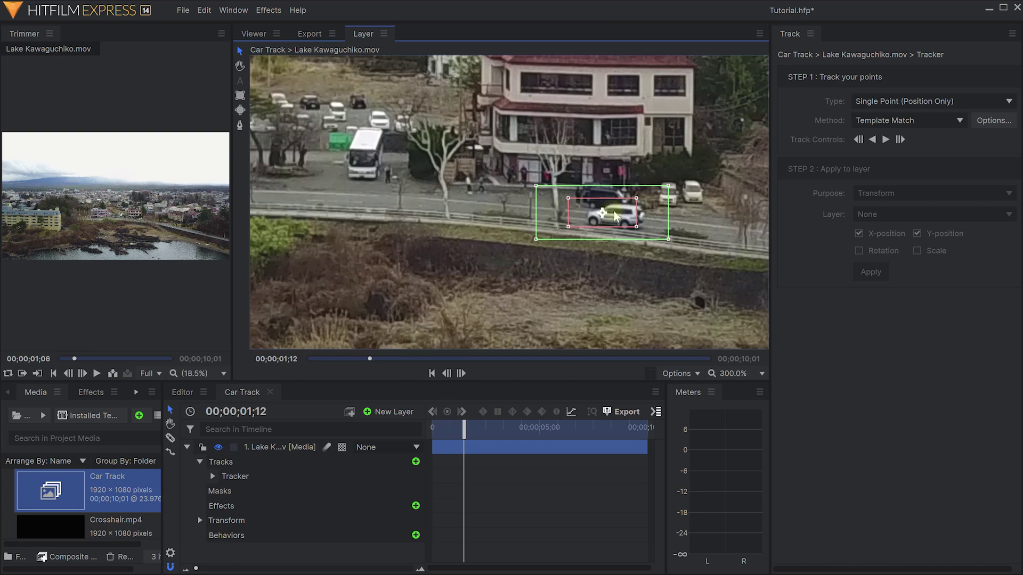
Track the white car forward automatically from 00;00;01;12 to 00;00;01;21
scroll(501, 221, down, 1)
drag(579, 237, 681, 245)
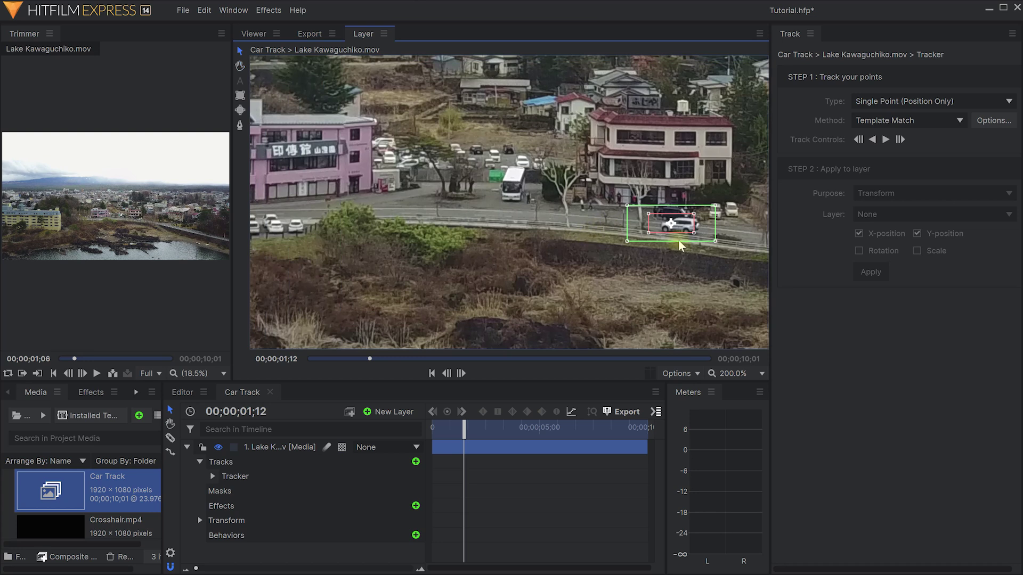
click(886, 140)
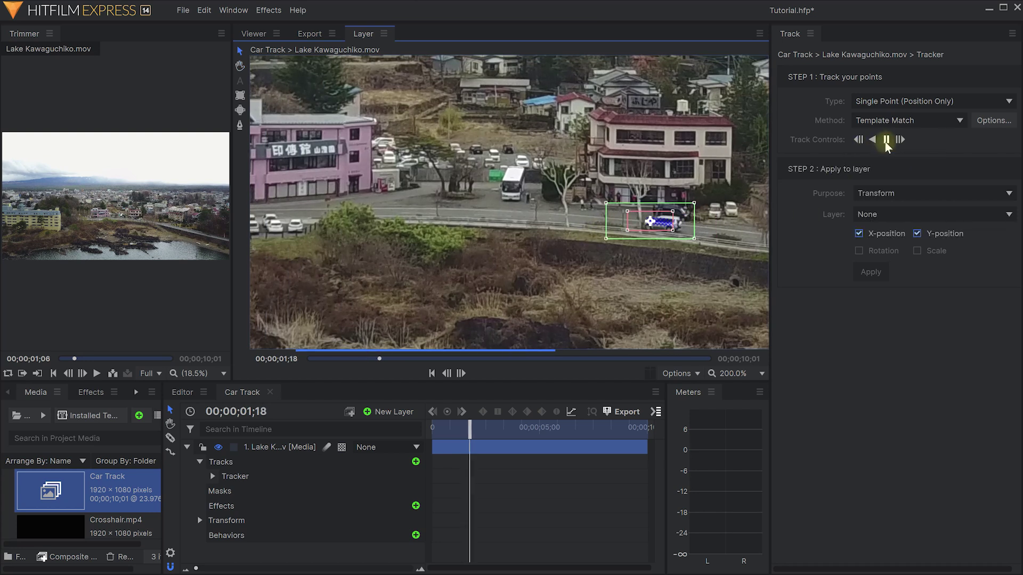
scroll(681, 218, up, 2)
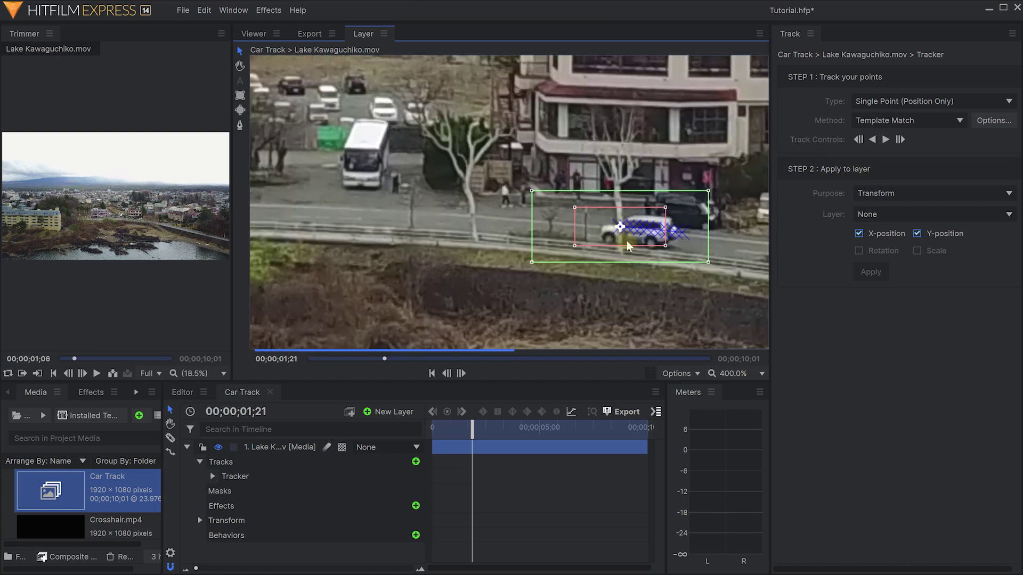
Track the car forward one frame at a time past the bare tree, up to 00;00;02;07
click(900, 140)
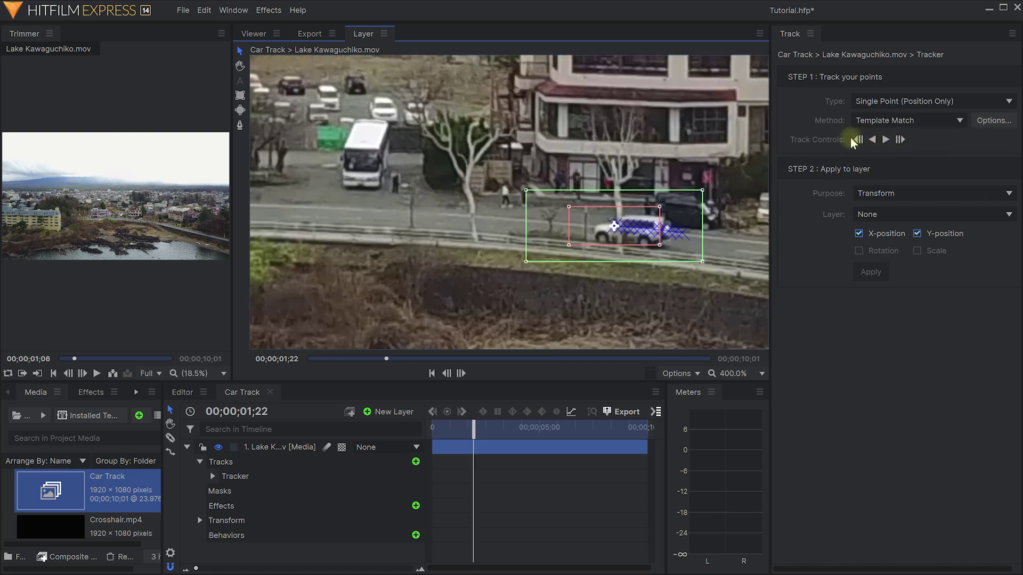
click(900, 140)
click(899, 140)
click(900, 140)
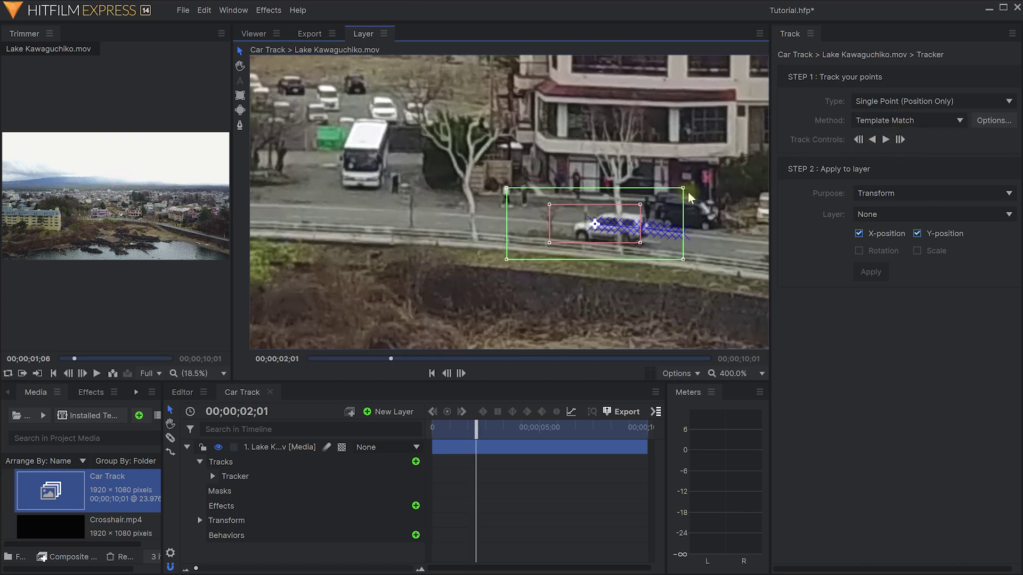
key(minus)
click(899, 140)
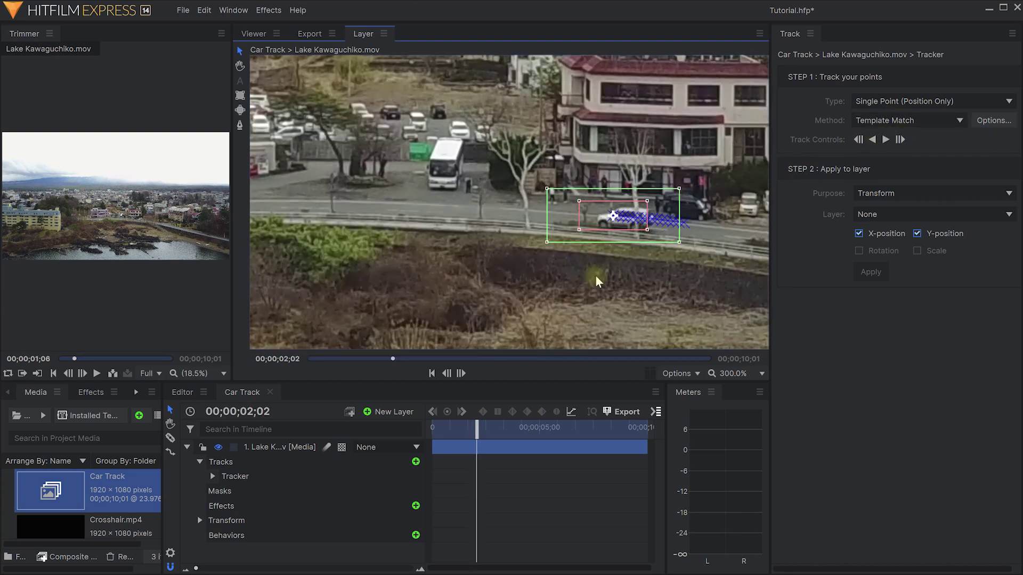
click(899, 140)
click(900, 140)
click(899, 140)
click(900, 140)
click(900, 140)
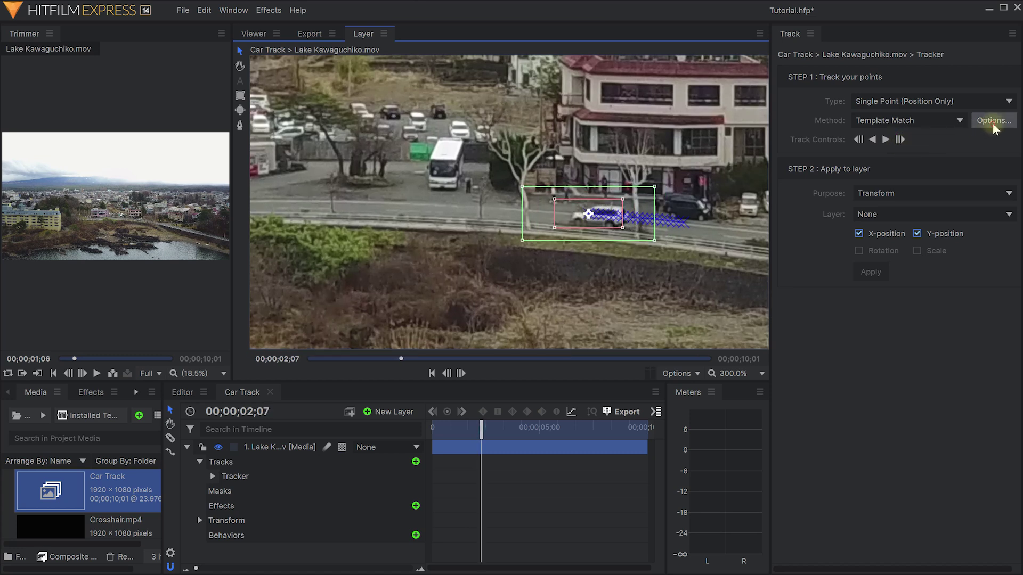
Set the tracking error tolerance to 25 %
click(994, 120)
drag(518, 187, 414, 188)
text(25)
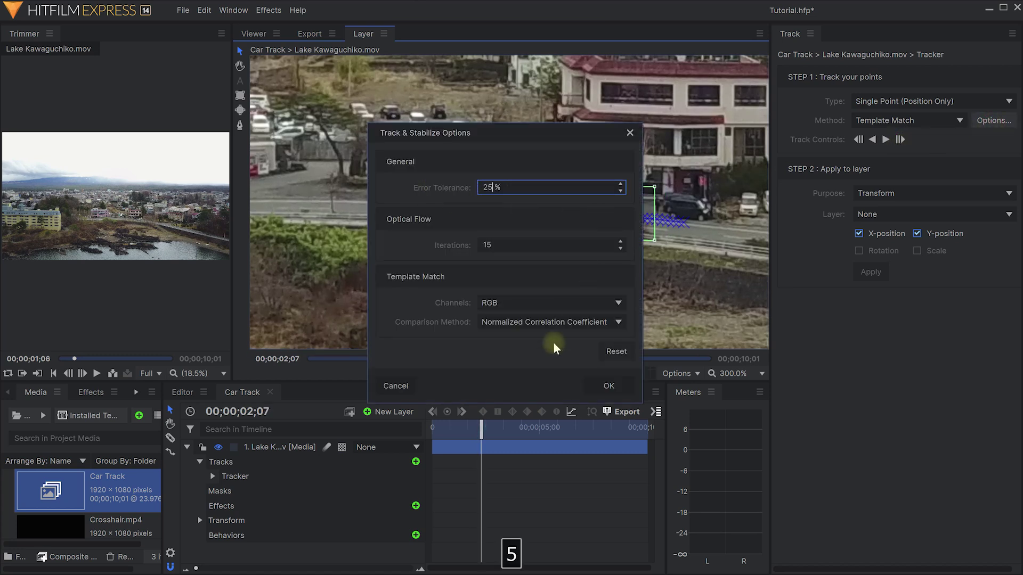
click(597, 386)
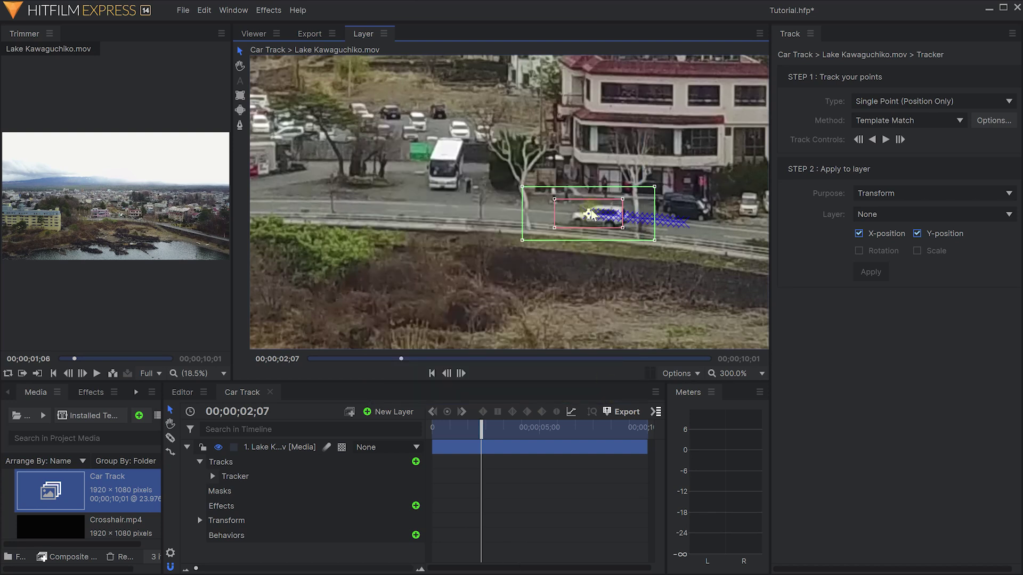
Resume automatic forward tracking of the car from 00;00;02;07 through 00;00;03;00 to 00;00;04;11
click(886, 143)
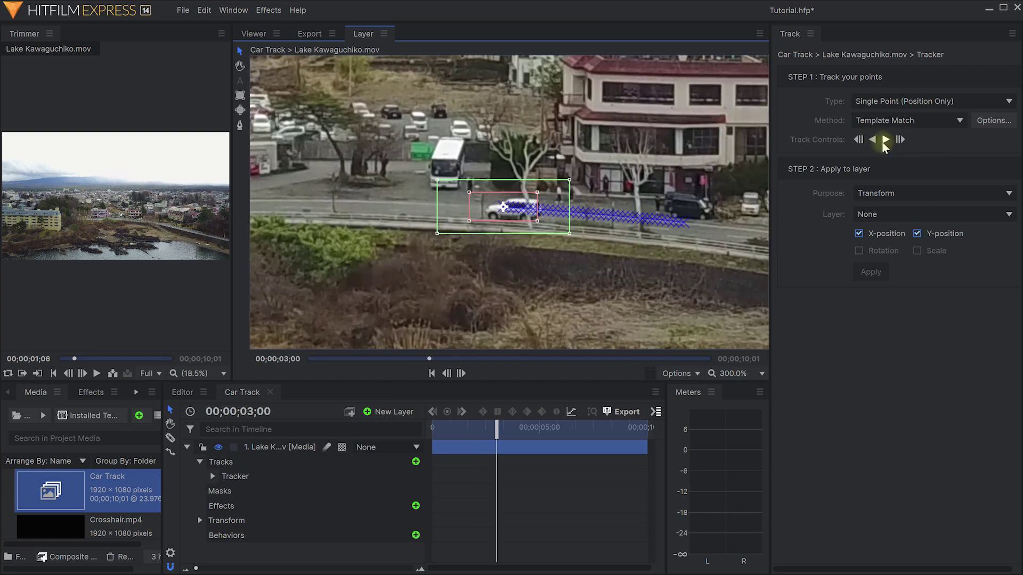
scroll(494, 230, up, 1)
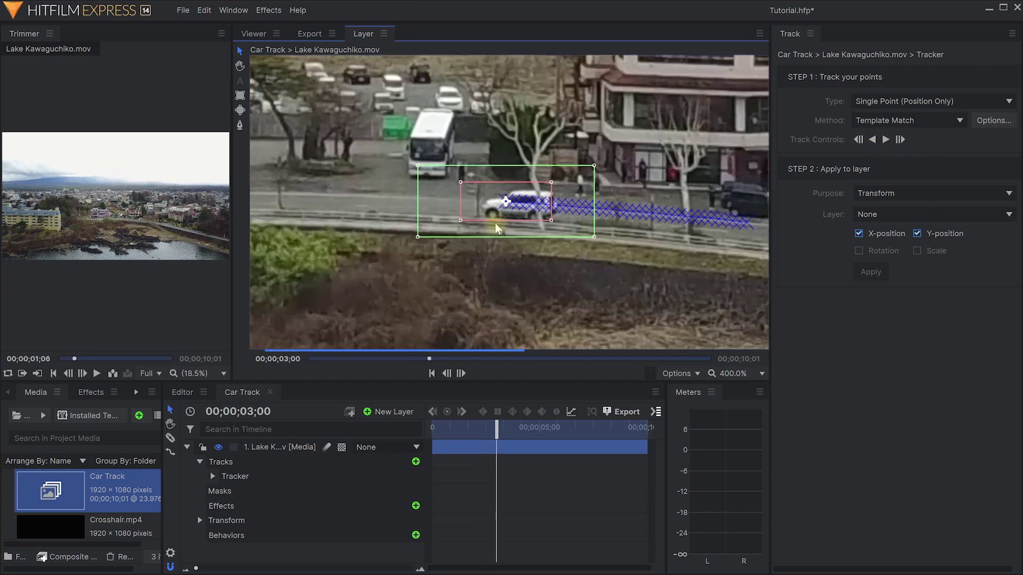
click(885, 143)
scroll(489, 232, down, 2)
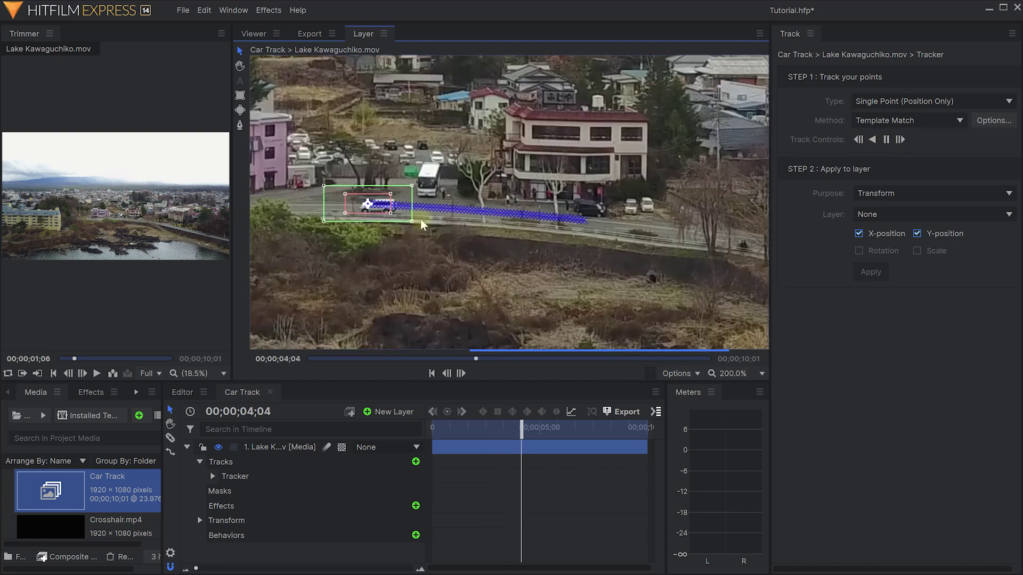
scroll(322, 248, up, 1)
drag(323, 248, 627, 244)
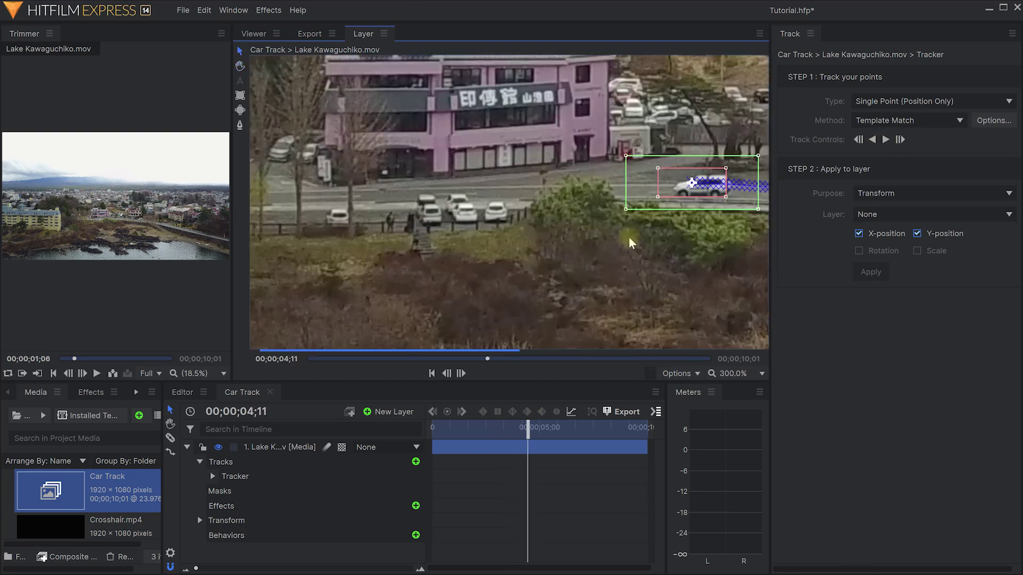
Continue automatic tracking of the car behind the roadside bush and stop it at 00;00;05;18
click(886, 141)
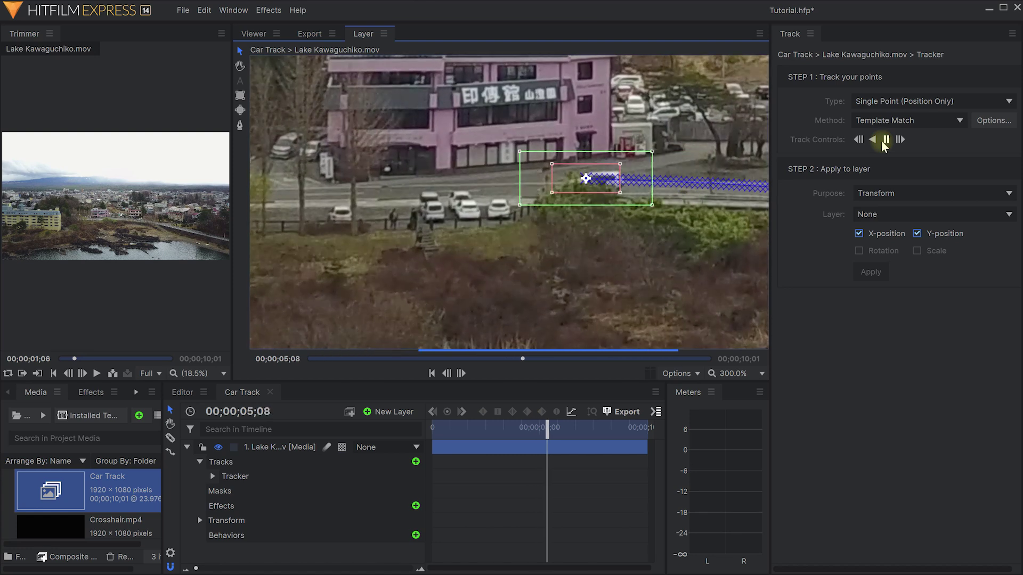
key(Escape)
scroll(591, 194, up, 1)
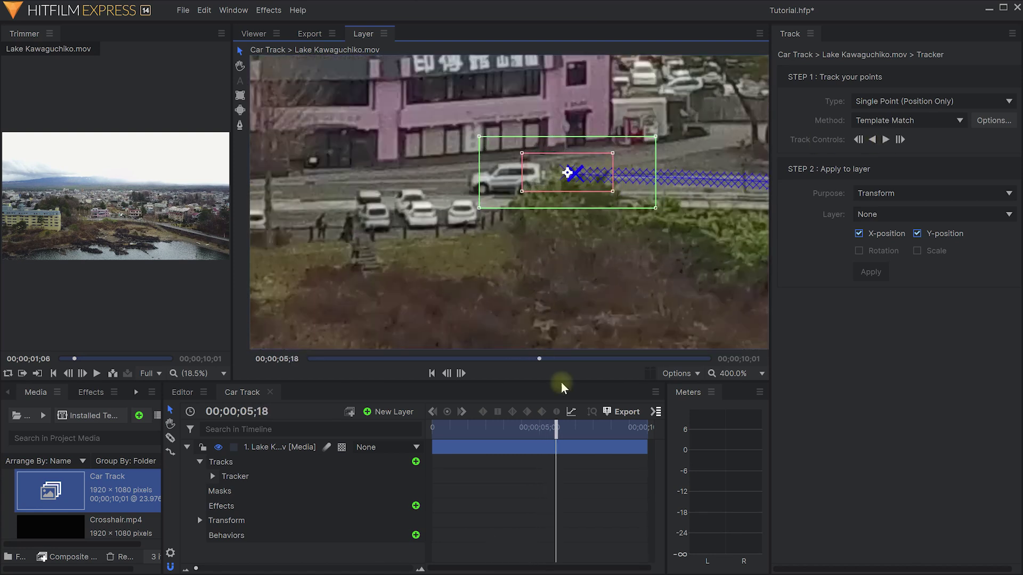
Return to 00;00;05;08 and reposition the tracker on the car by hand, frame by frame, up to 00;00;05;18
drag(553, 430, 546, 428)
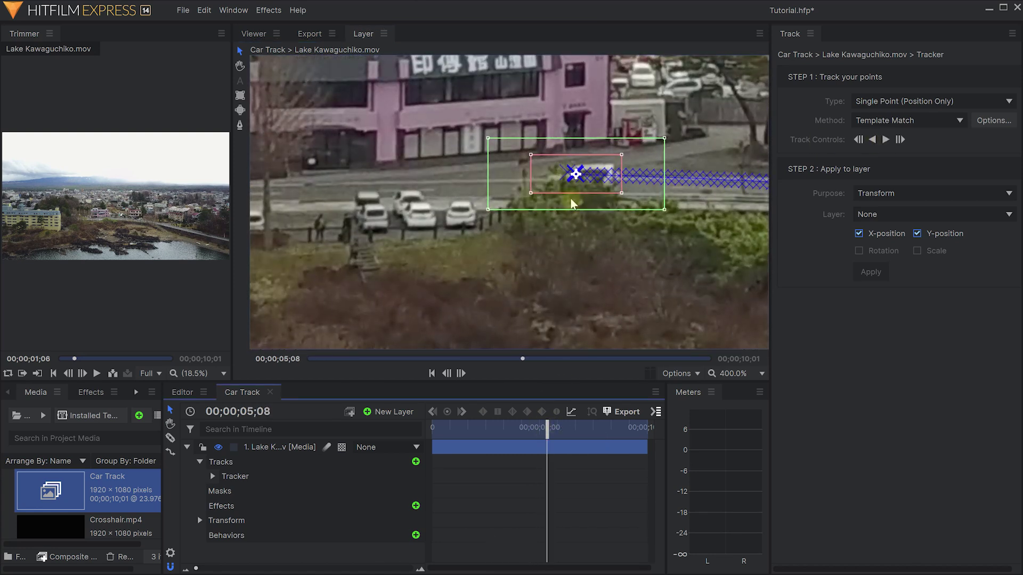
key(Right)
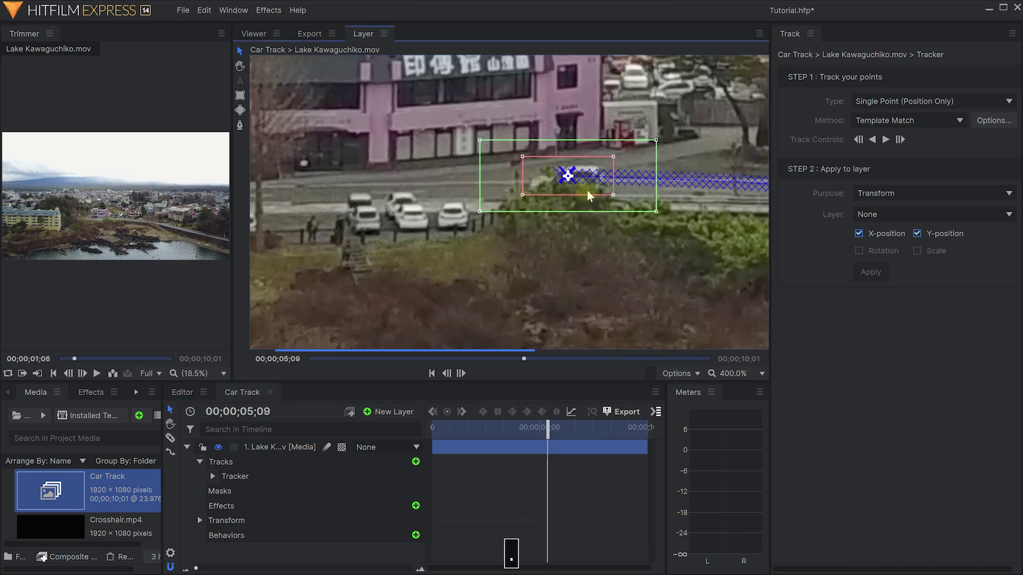
key(Right)
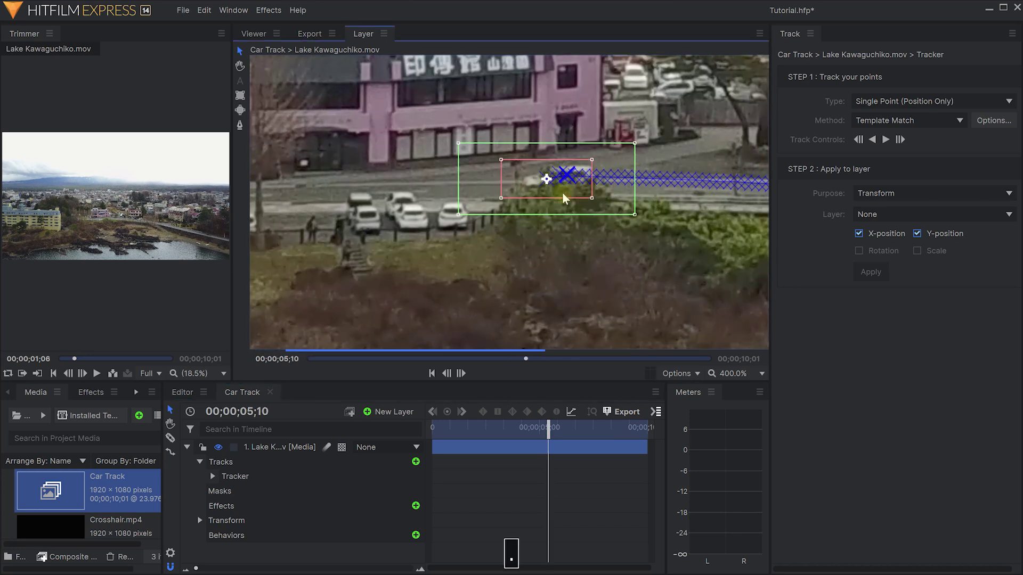
key(Right)
key(Right)
key(Right)
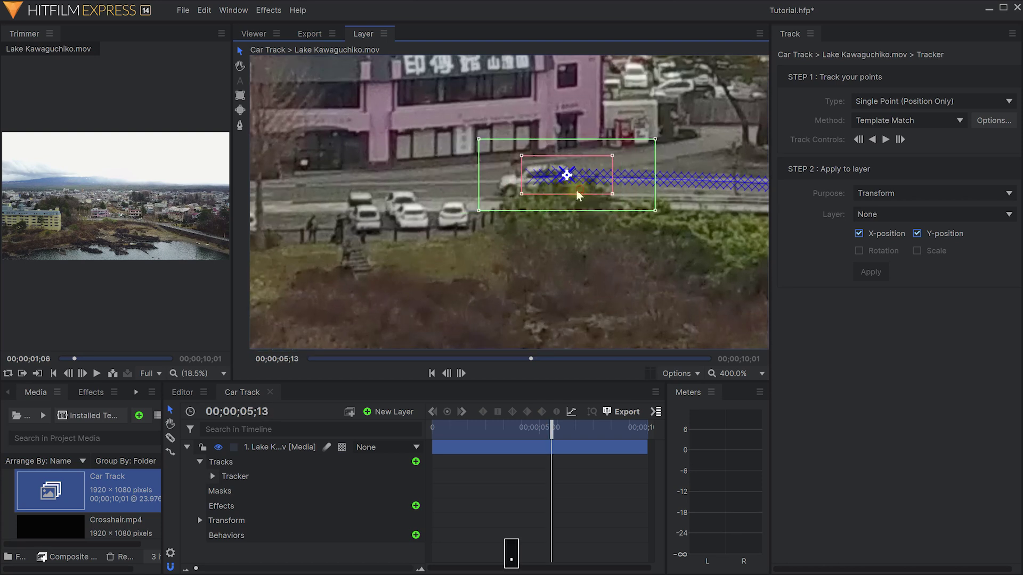
key(Right)
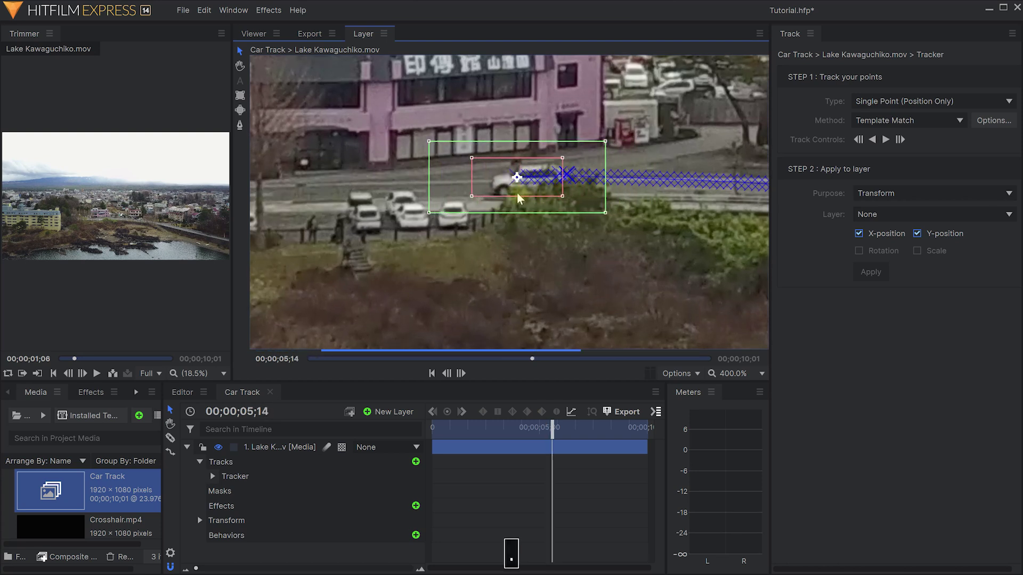
key(Right)
key(Right)
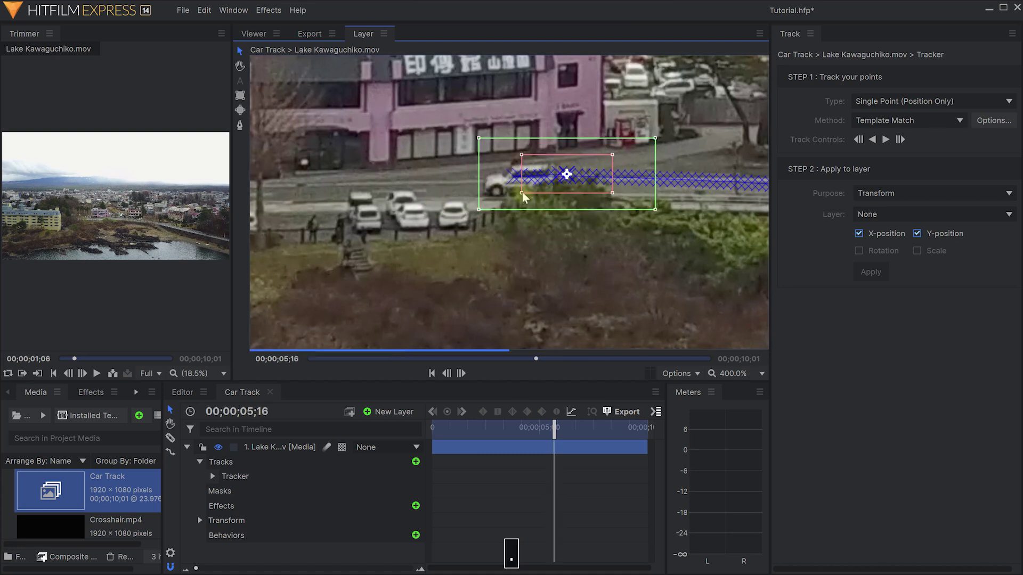
key(Right)
key(Right)
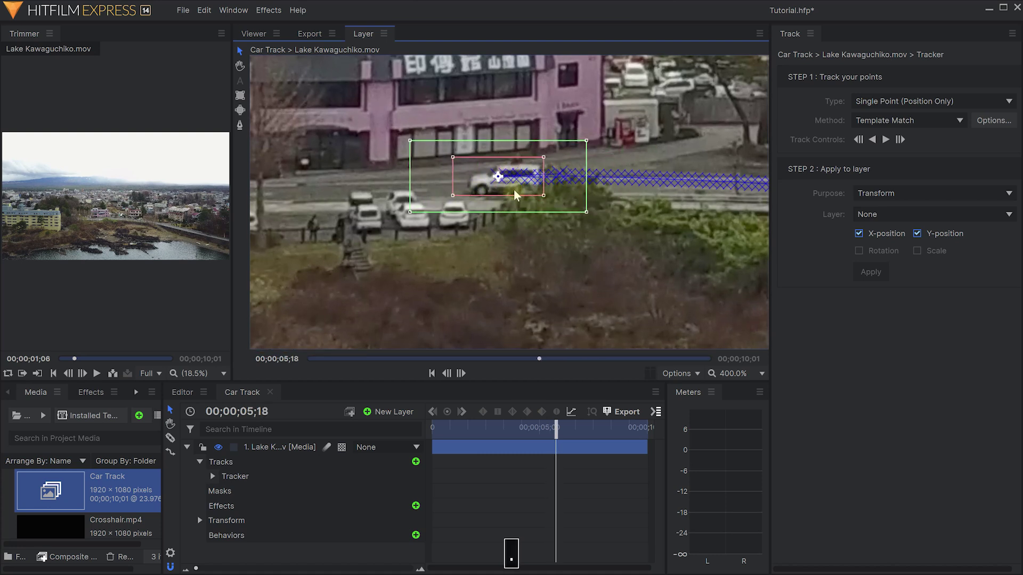
Track the car forward automatically from 00;00;05;18 to 00;00;07;04
scroll(508, 201, down, 1)
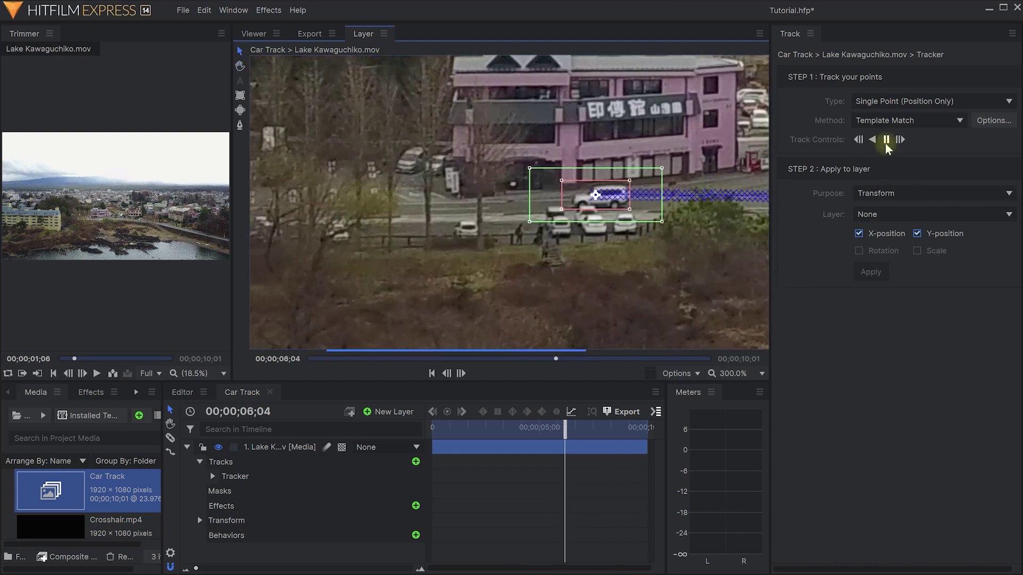
scroll(563, 250, up, 1)
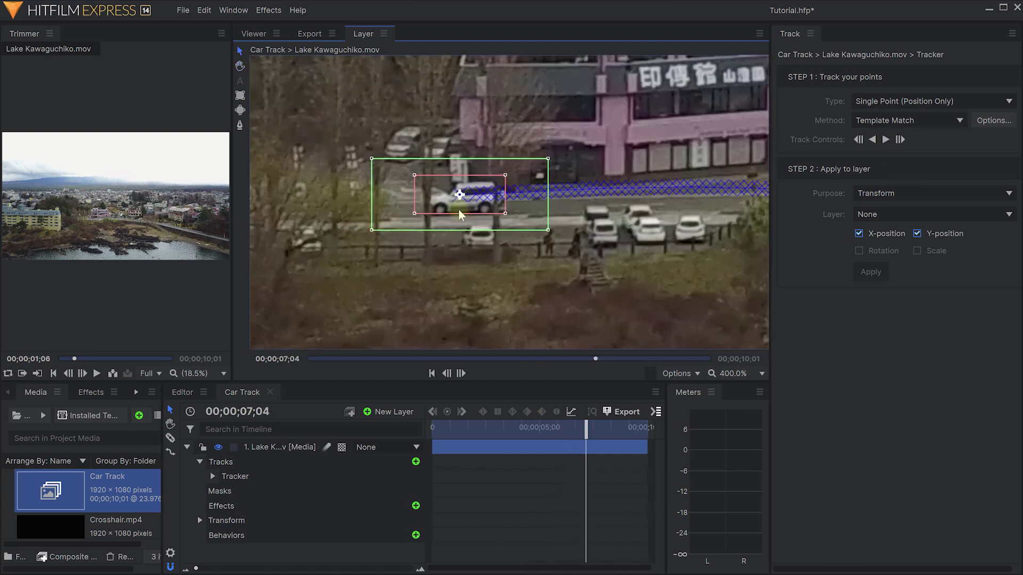
Step back from 00;00;07;04 and correct the tracker's position on the car frame by frame among the trees, up to 00;00;07;16
key(comma)
key(comma)
key(comma)
key(comma)
key(comma)
key(comma)
key(comma)
key(comma)
key(comma)
key(comma)
key(period)
key(period)
key(period)
key(period)
key(period)
key(period)
key(period)
key(period)
key(period)
key(period)
key(period)
key(period)
key(period)
key(period)
key(period)
key(period)
key(period)
key(period)
key(period)
key(period)
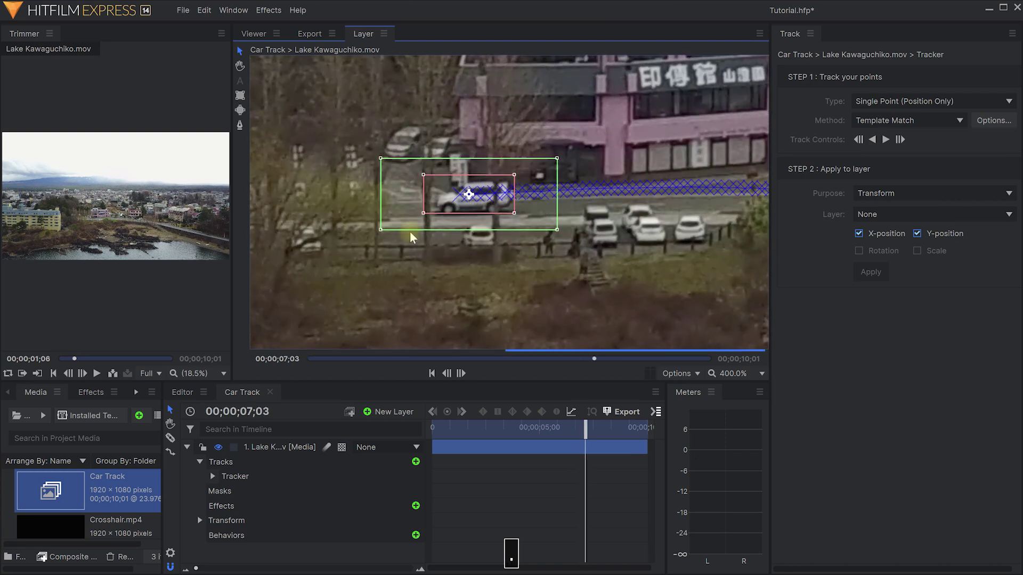
key(period)
key(period)
scroll(421, 216, down, 4)
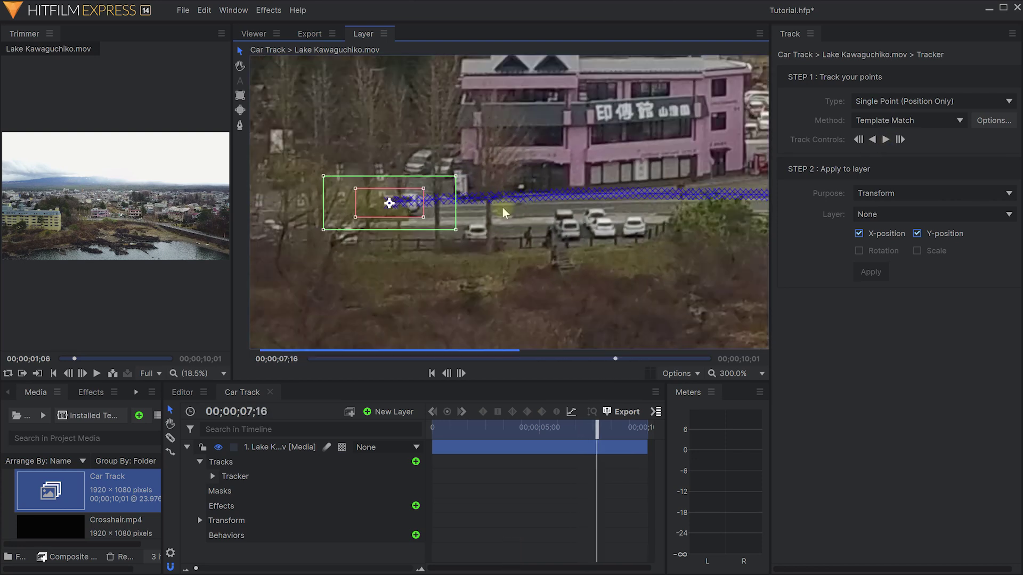
scroll(660, 218, up, 2)
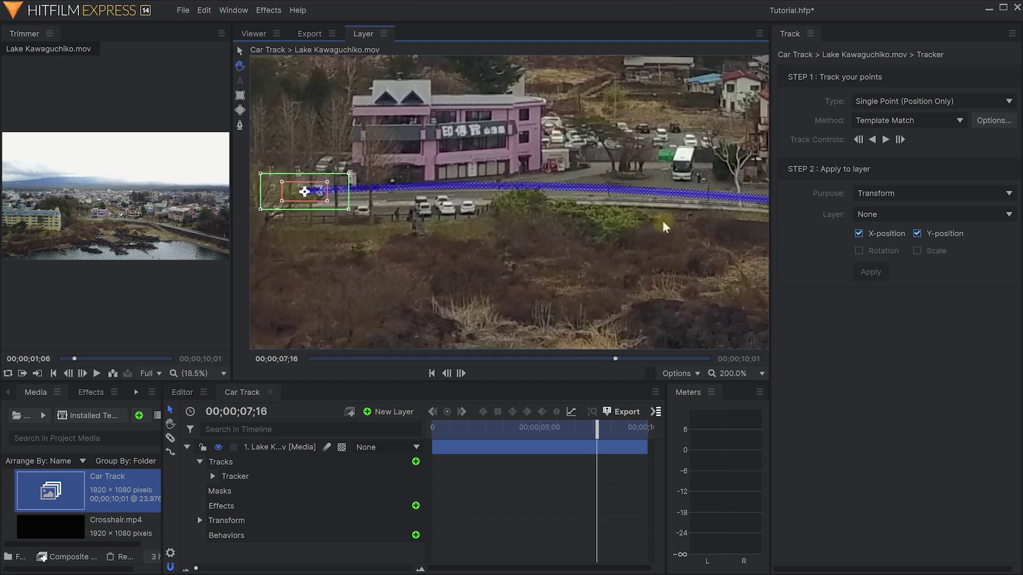
Scrub back from 00;00;07;16 to 00;00;03;19 to review the whole car track path in the wider shot
drag(592, 429, 513, 438)
scroll(644, 263, down, 2)
drag(674, 279, 647, 231)
drag(769, 221, 859, 220)
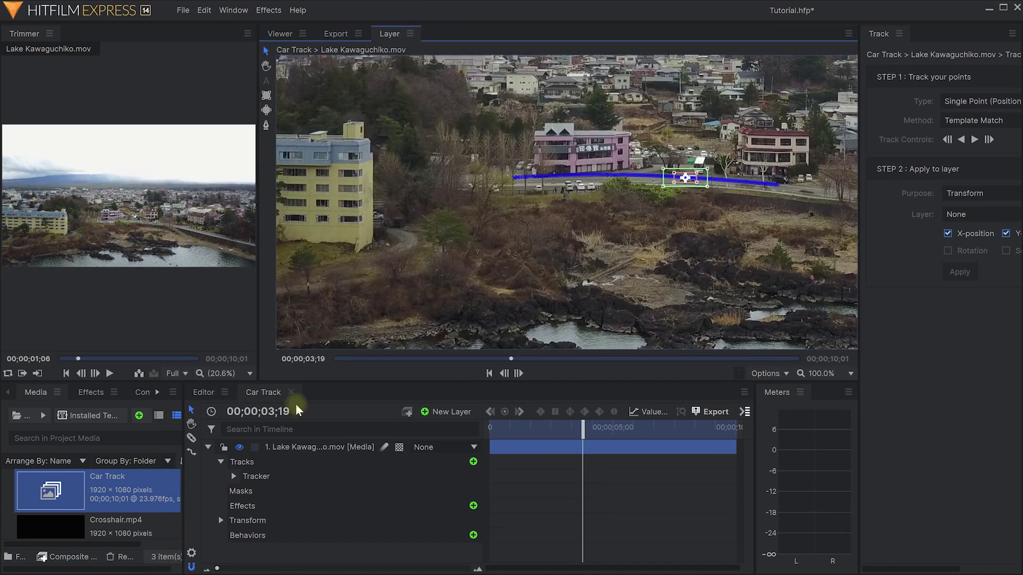
Add a new point layer to the Car Track composite and rename it Tracker
click(418, 486)
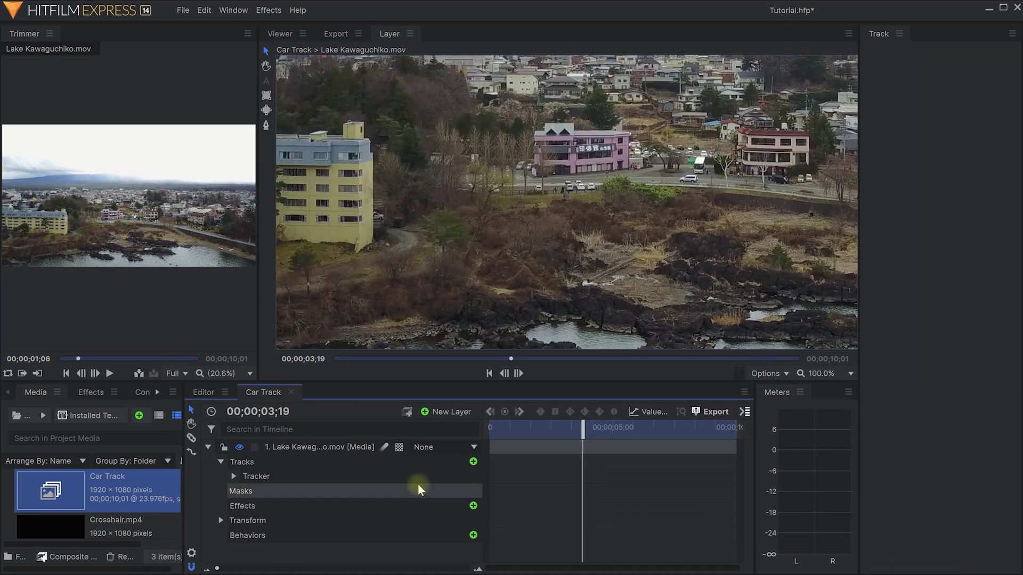
click(436, 414)
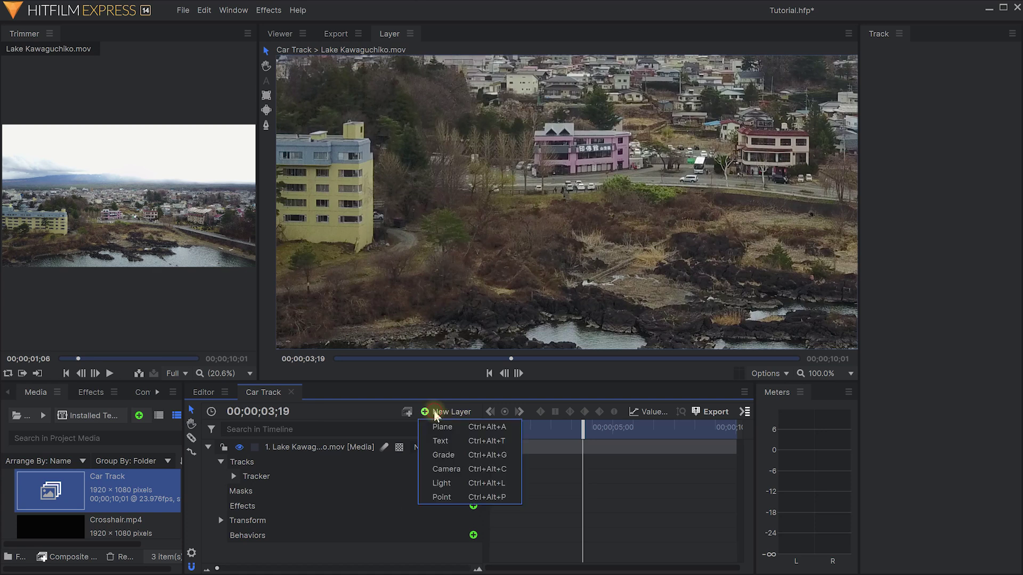
click(445, 500)
key(F2)
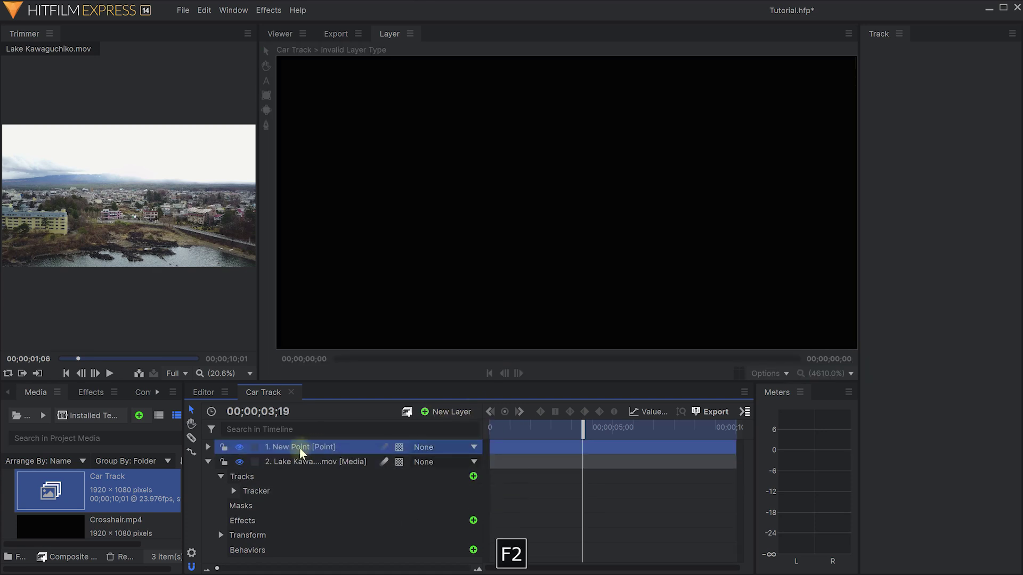
text(Tracker)
key(Return)
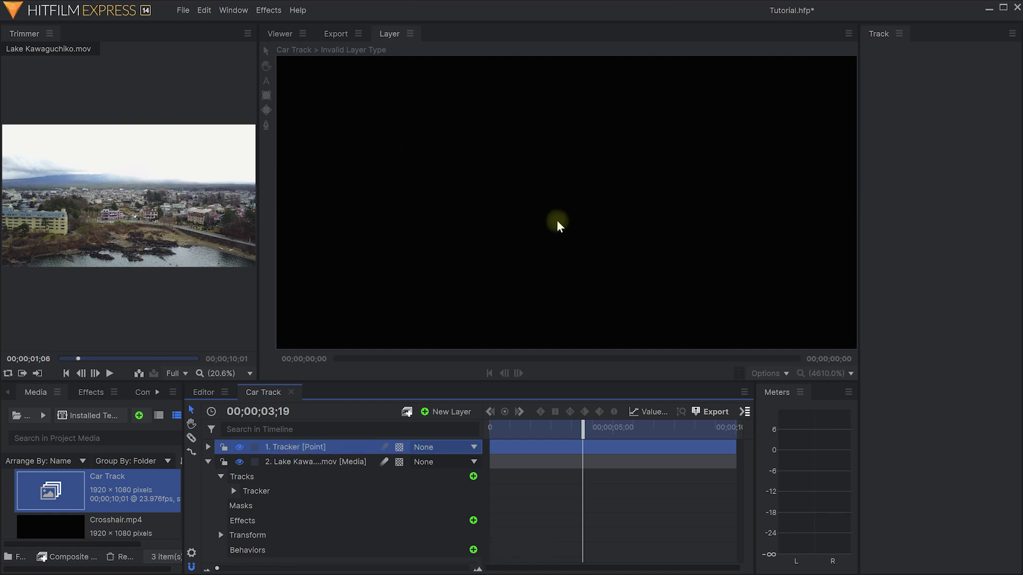
Apply the footage's car track to the Tracker point layer as a Transform with X-position and Y-position
click(408, 36)
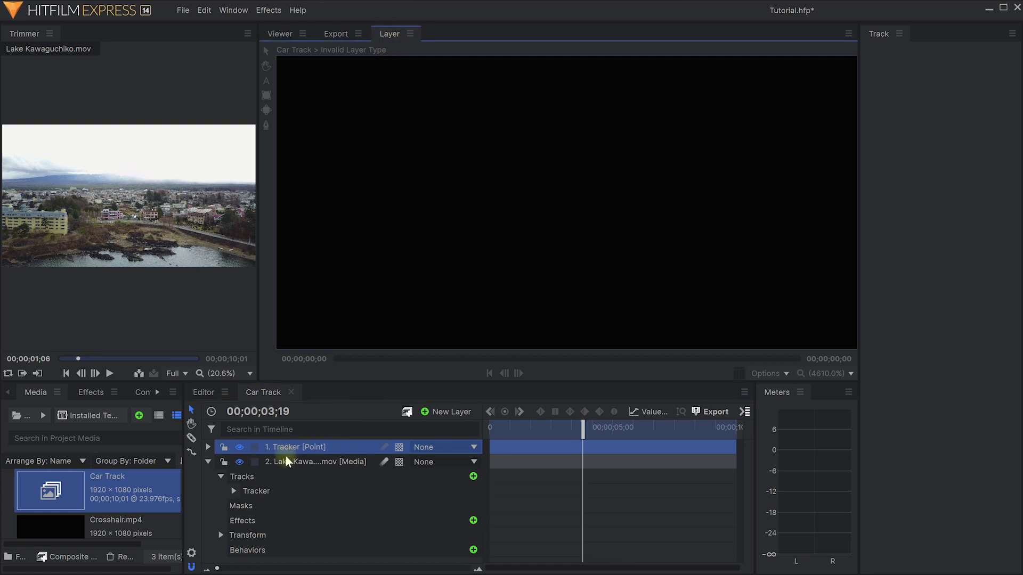
click(286, 35)
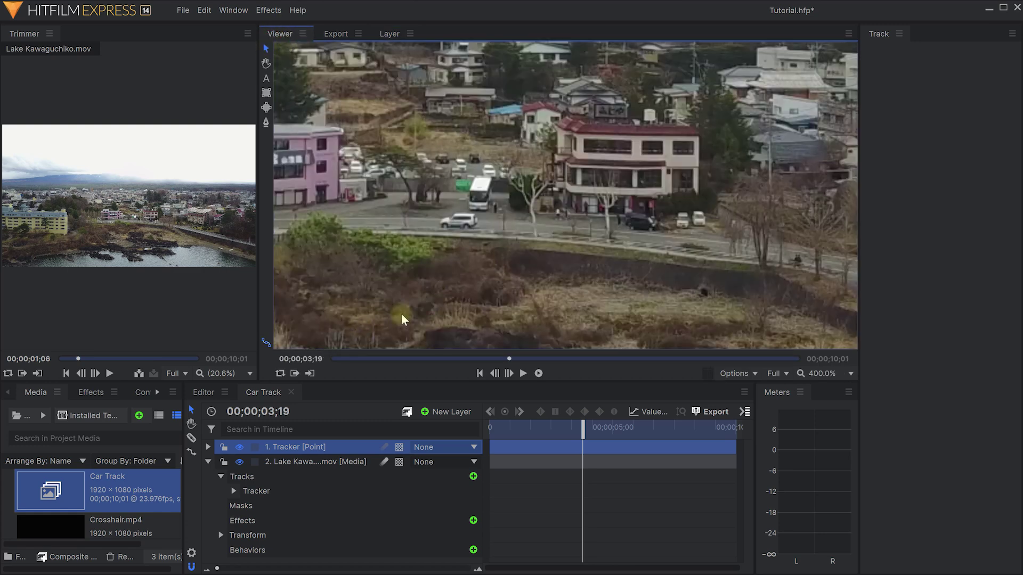
click(291, 465)
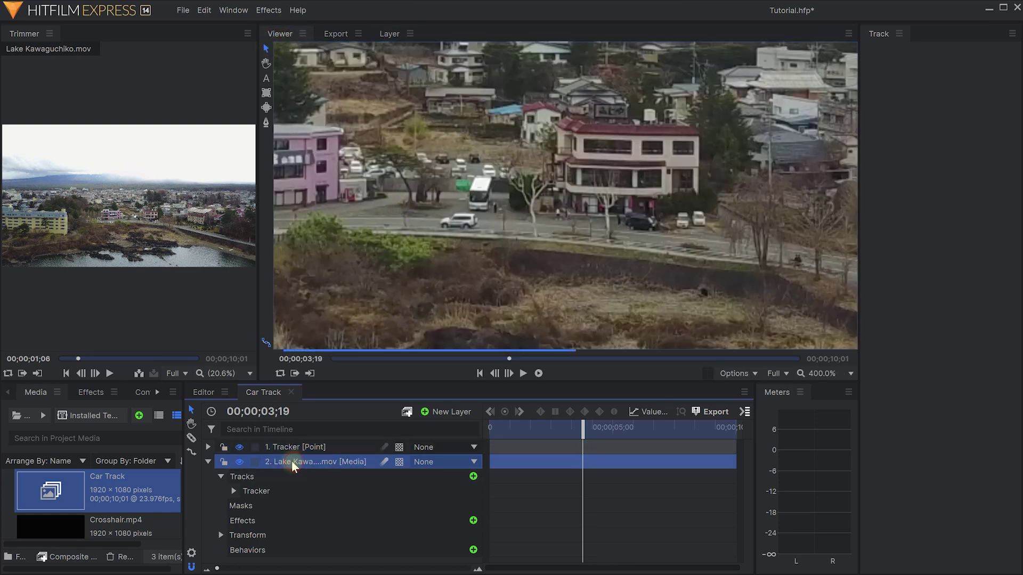
drag(481, 450, 509, 450)
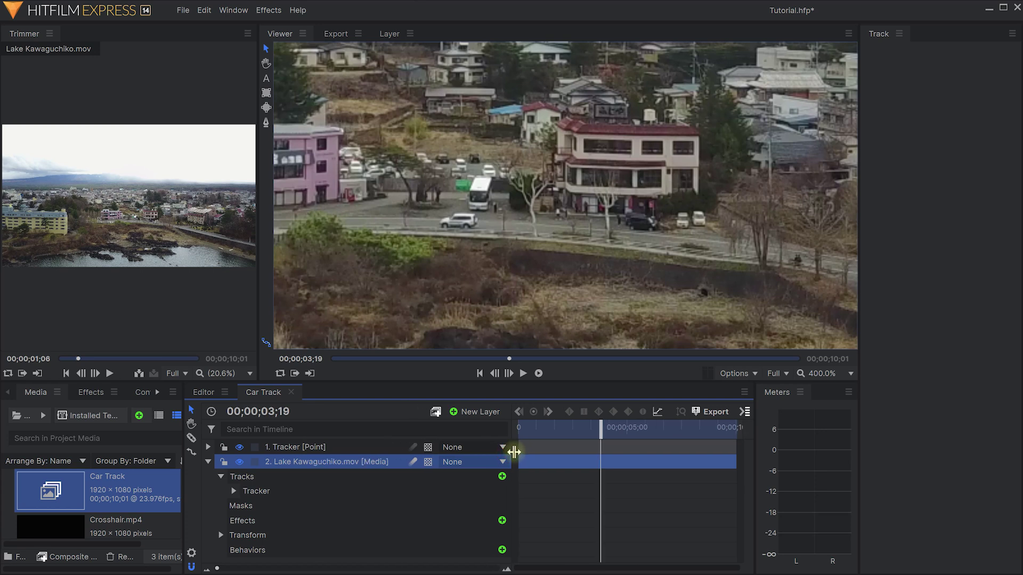
click(275, 492)
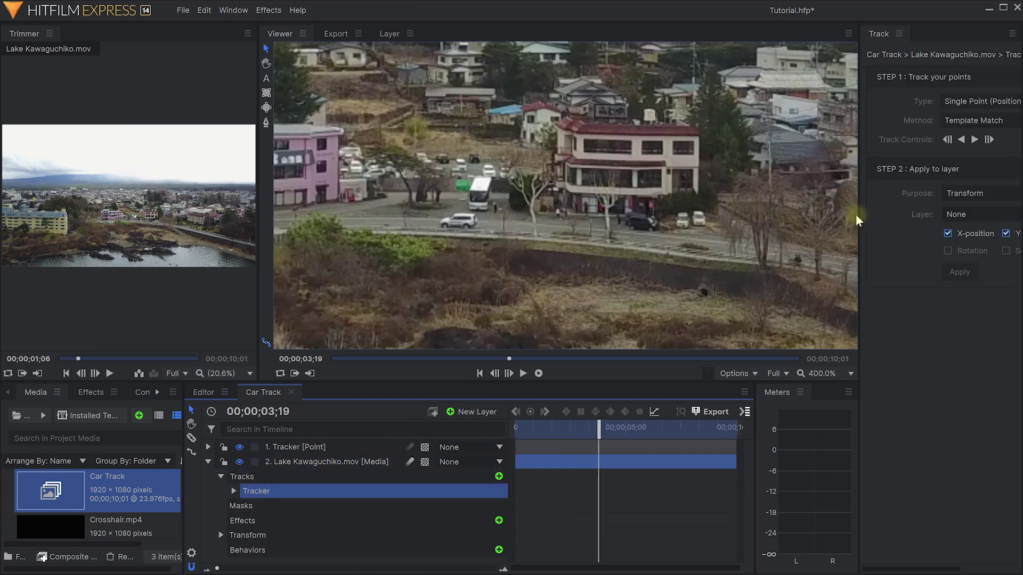
drag(859, 220, 801, 219)
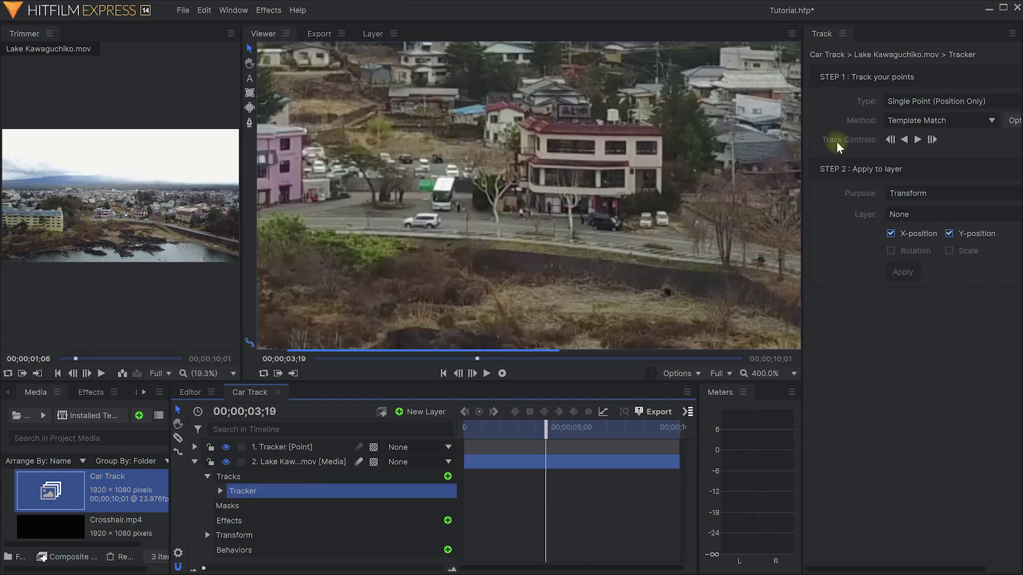
click(900, 214)
click(919, 247)
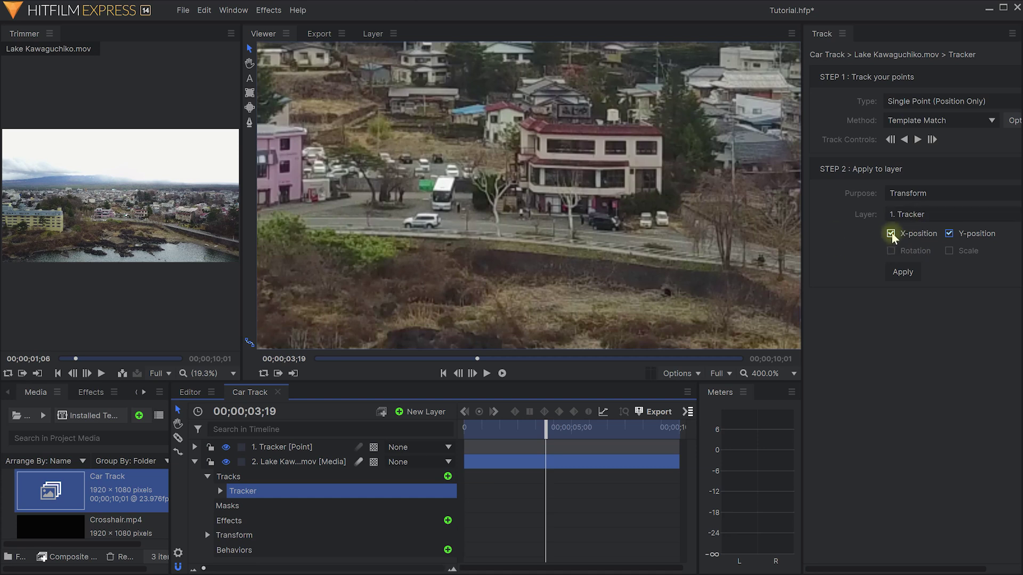
click(903, 273)
Examine the Tracker point's motion path against the car at 00;00;02;17 and 00;00;03;05, with the footage layer's properties collapsed
click(497, 449)
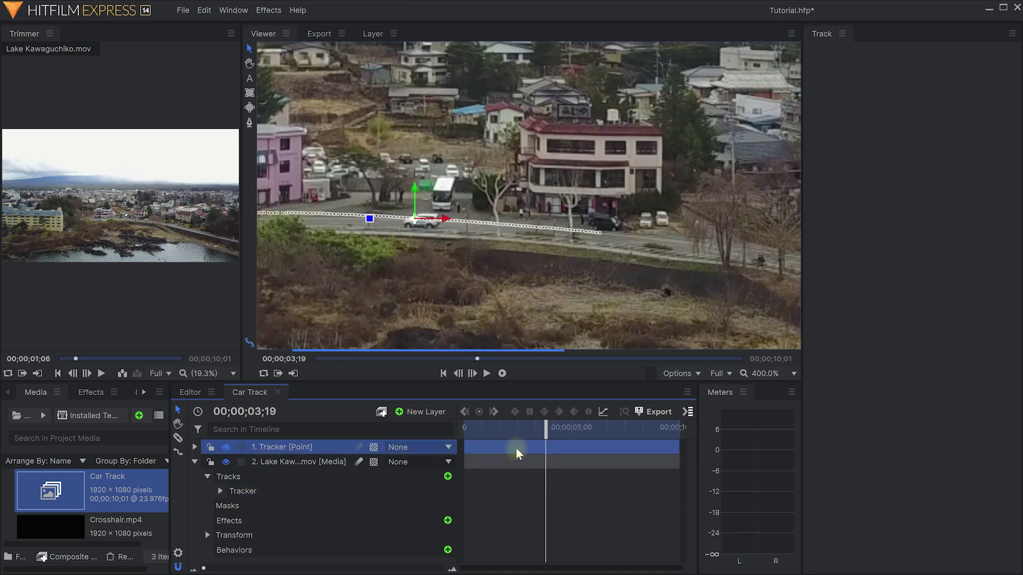
scroll(429, 264, down, 2)
drag(550, 421, 521, 434)
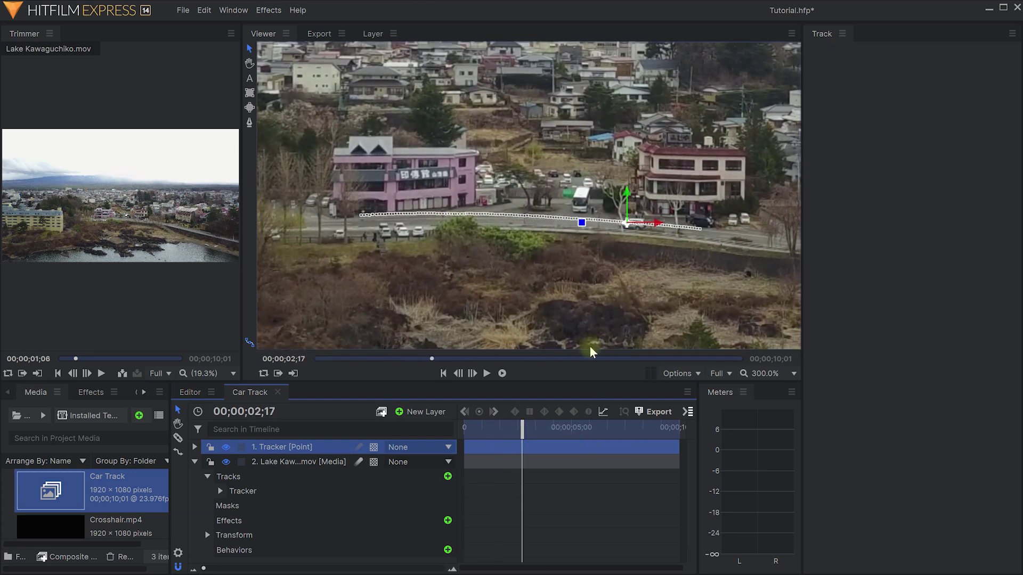
click(776, 373)
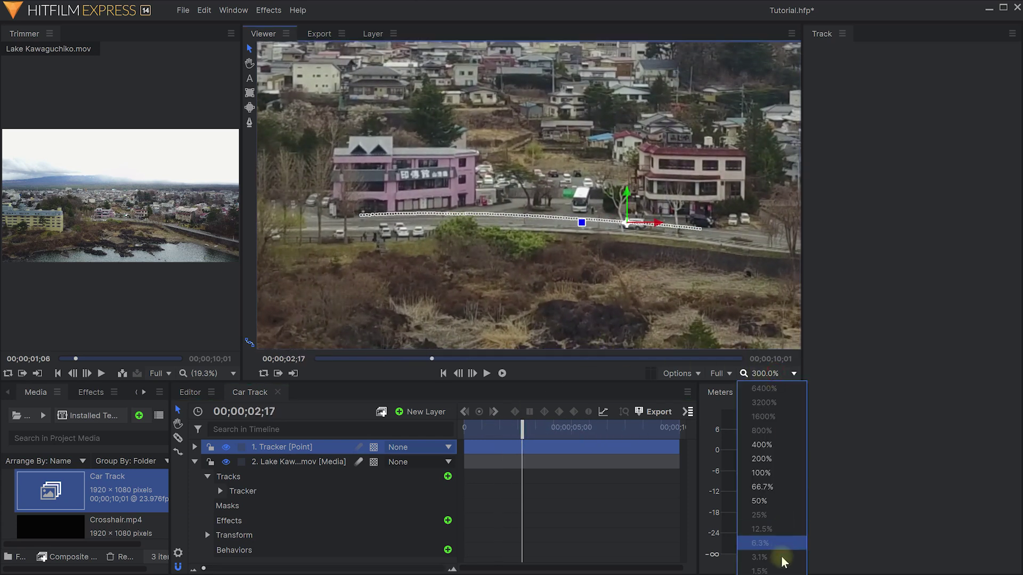
click(772, 569)
click(195, 462)
mouse_move(522, 431)
mouse_down()
mouse_move(580, 433)
mouse_move(511, 434)
mouse_move(554, 430)
mouse_move(523, 430)
mouse_move(533, 431)
mouse_up()
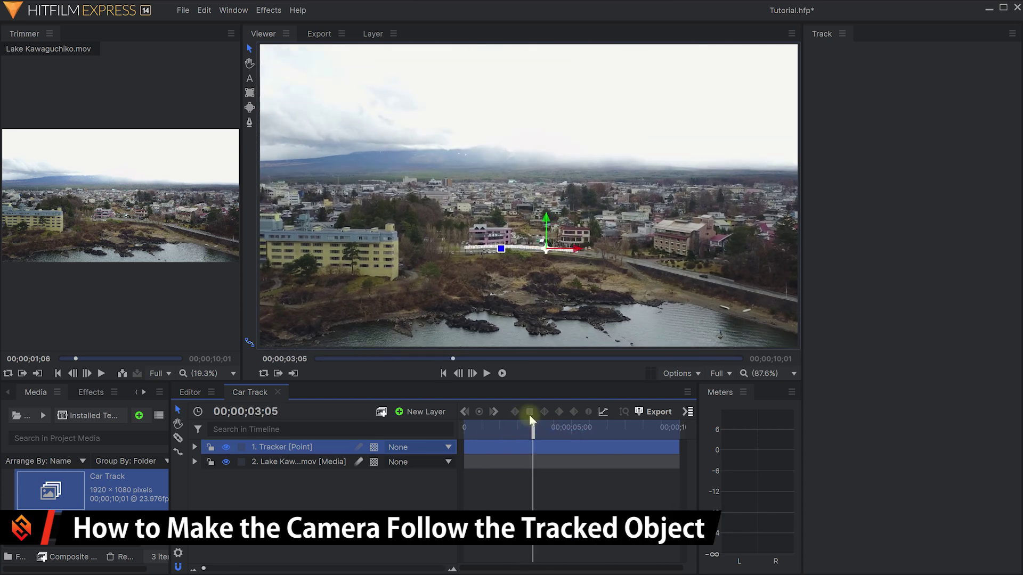
Add a new camera layer to the composite and rename it Camera
click(412, 412)
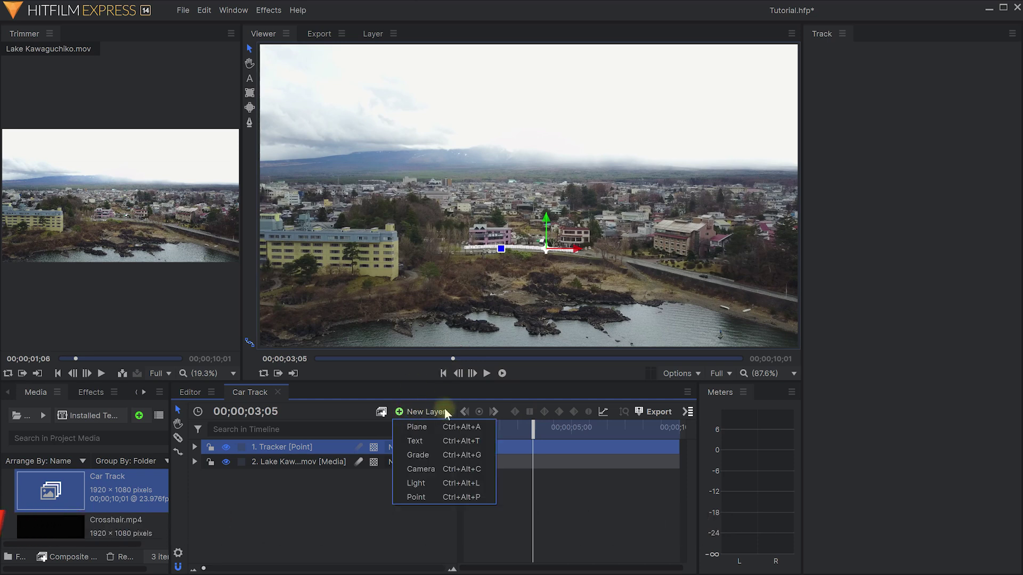
click(421, 469)
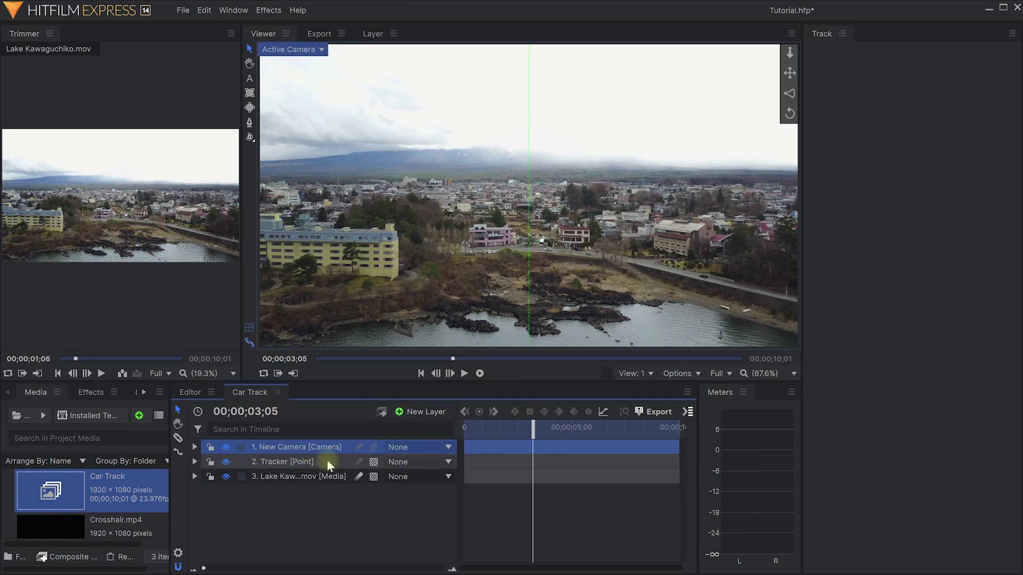
key(F2)
text(Camera)
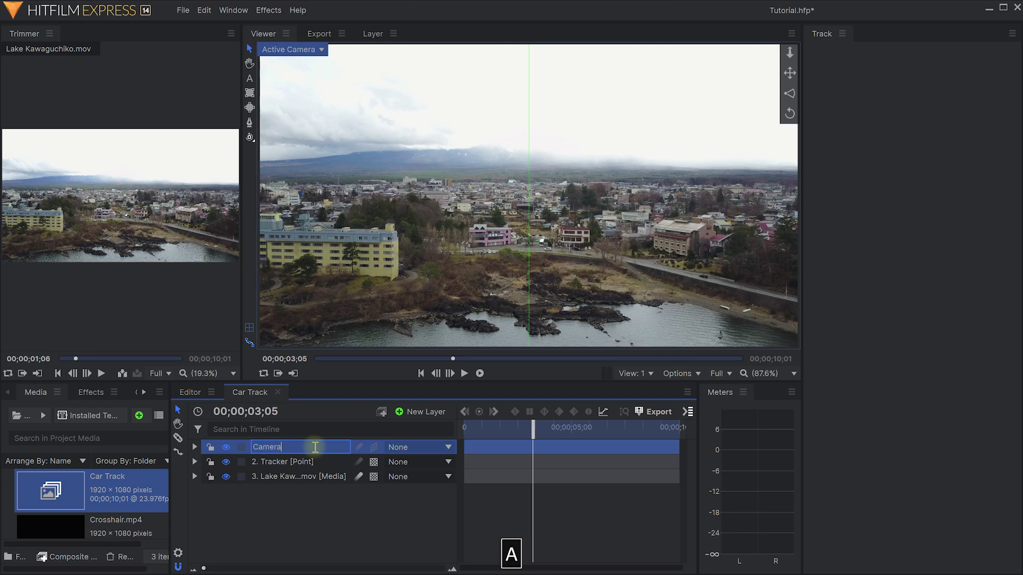
key(Return)
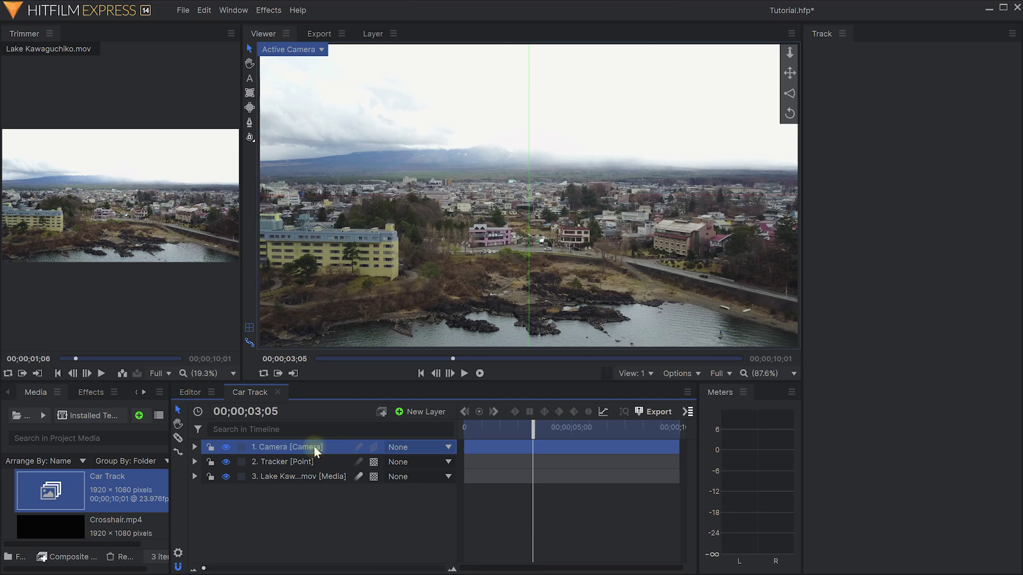
At the first frame, parent the Camera layer to the Tracker point layer
drag(529, 432, 448, 433)
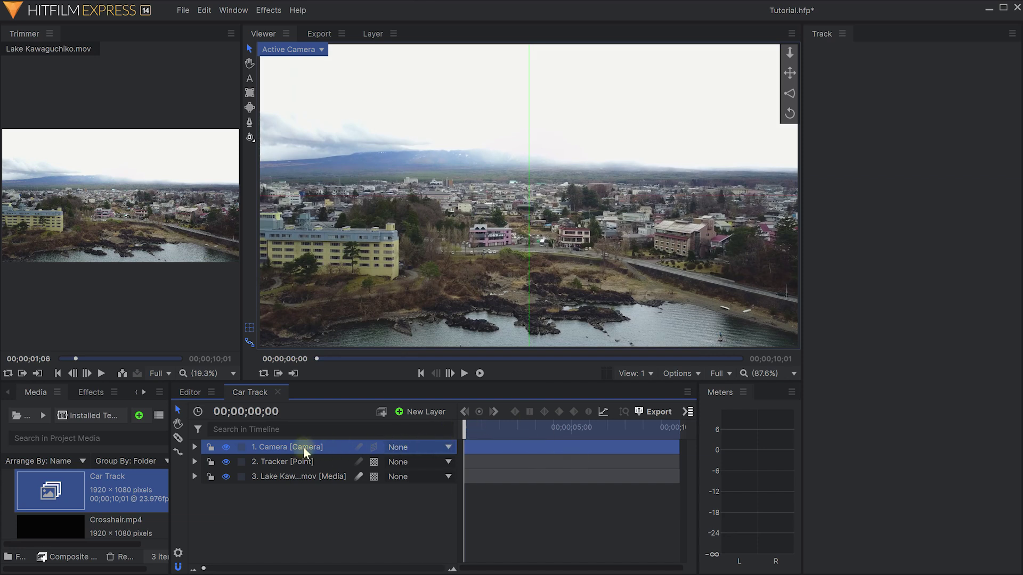
click(400, 447)
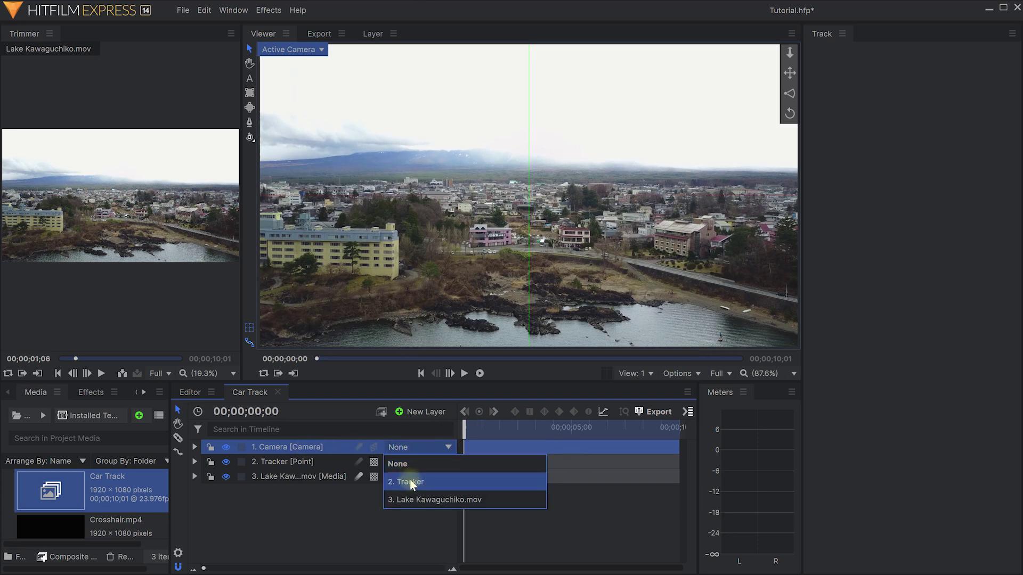
click(427, 481)
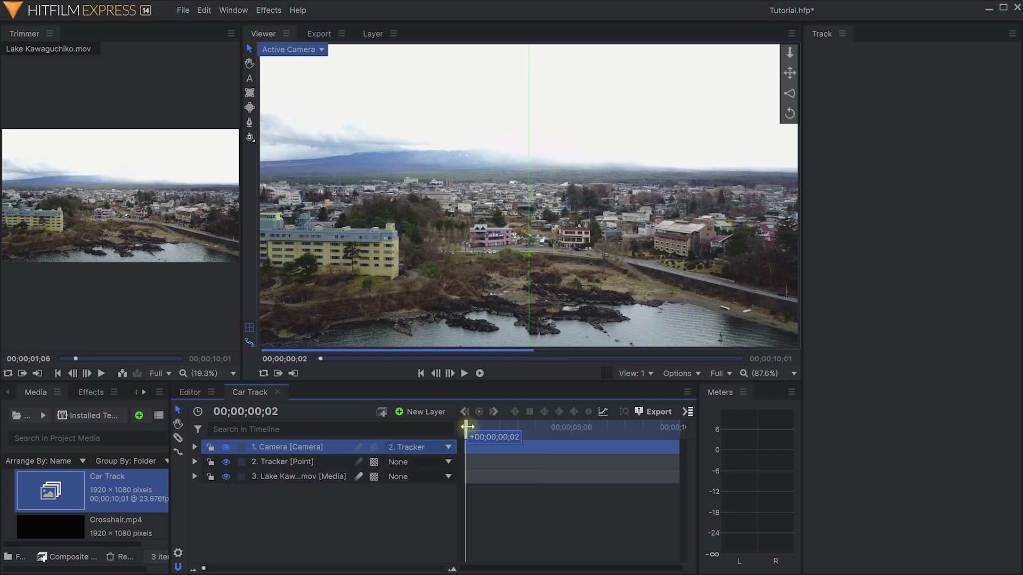
drag(486, 432, 464, 423)
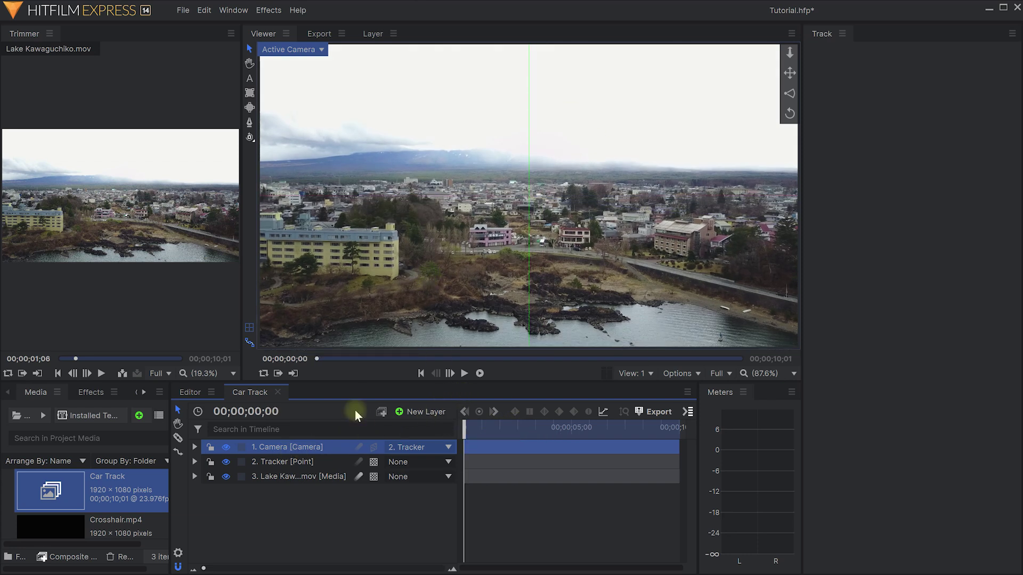
Convert the Lake Kawaguchiko footage layer from 2D to a 3D Plane
click(293, 476)
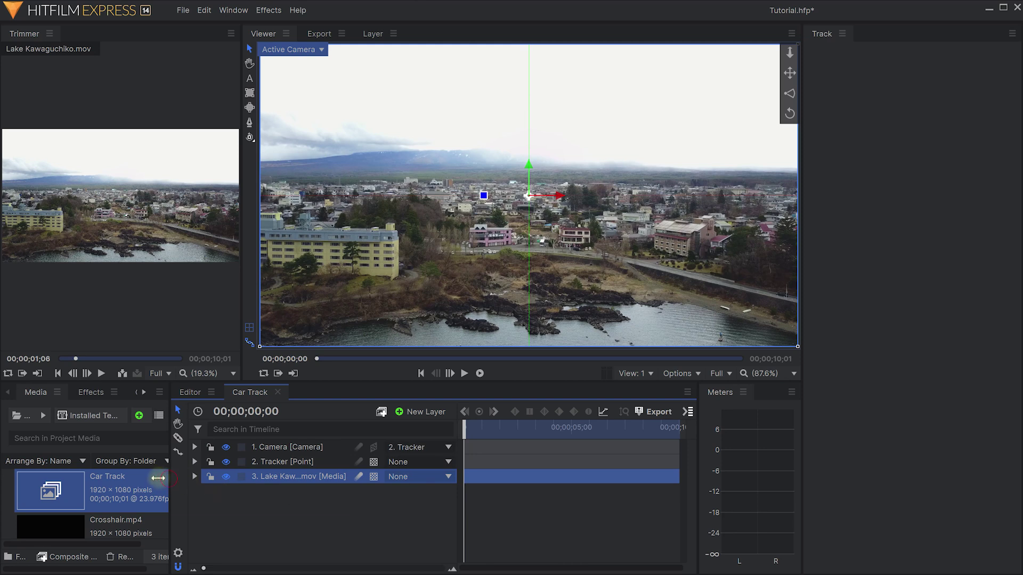
drag(162, 478, 132, 478)
drag(423, 468, 457, 467)
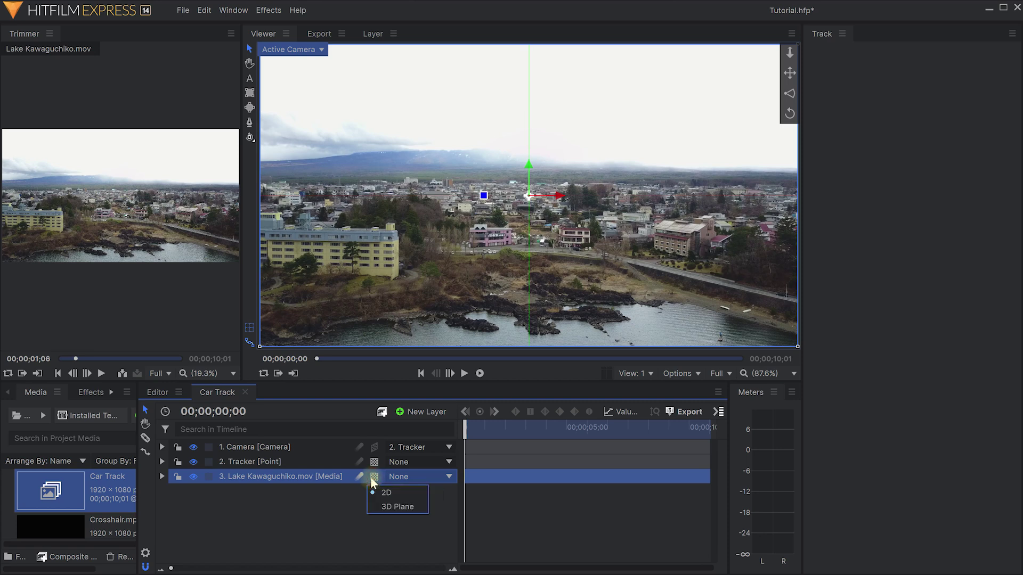
click(396, 506)
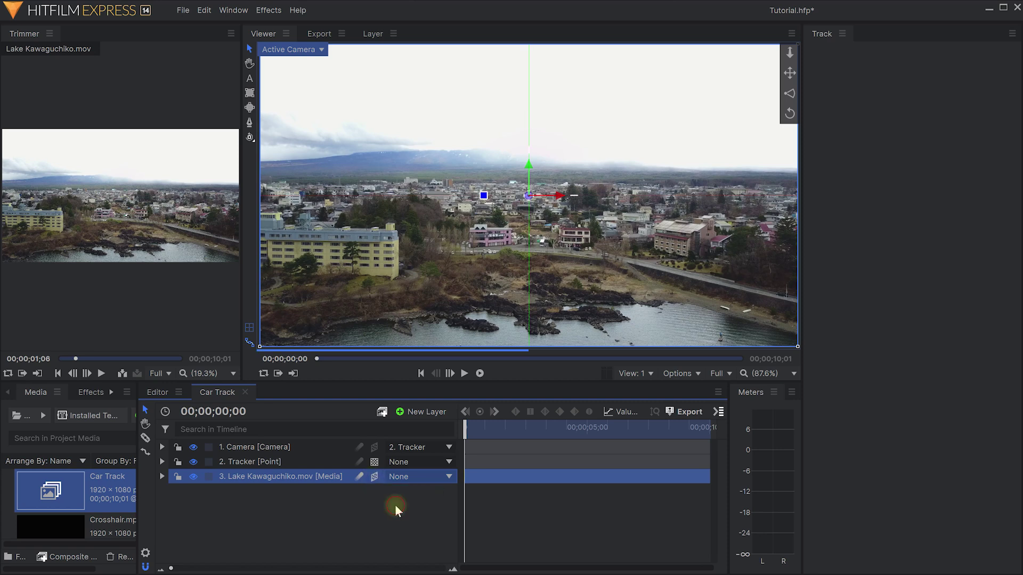
Scrub through the composite to 00;00;08;23 and check up close how the camera follows the tracked car
drag(465, 428, 546, 429)
scroll(336, 122, down, 1)
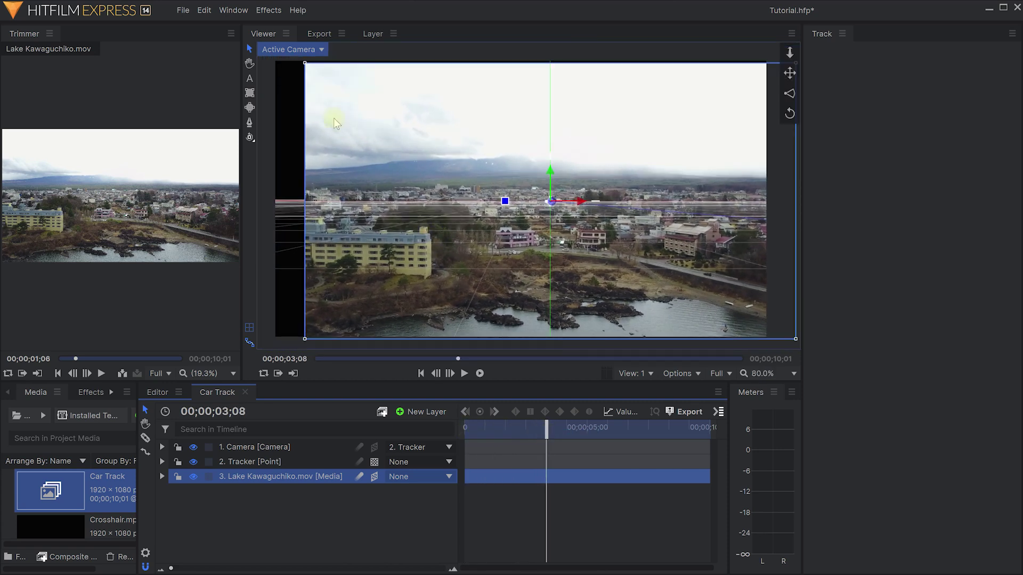
drag(542, 426, 508, 423)
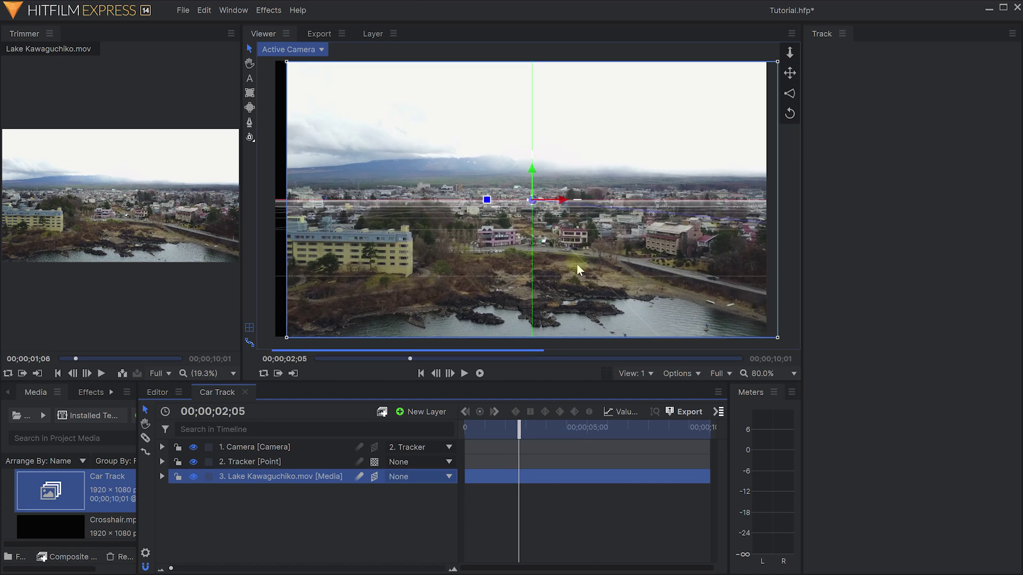
scroll(576, 263, up, 5)
scroll(545, 258, up, 10)
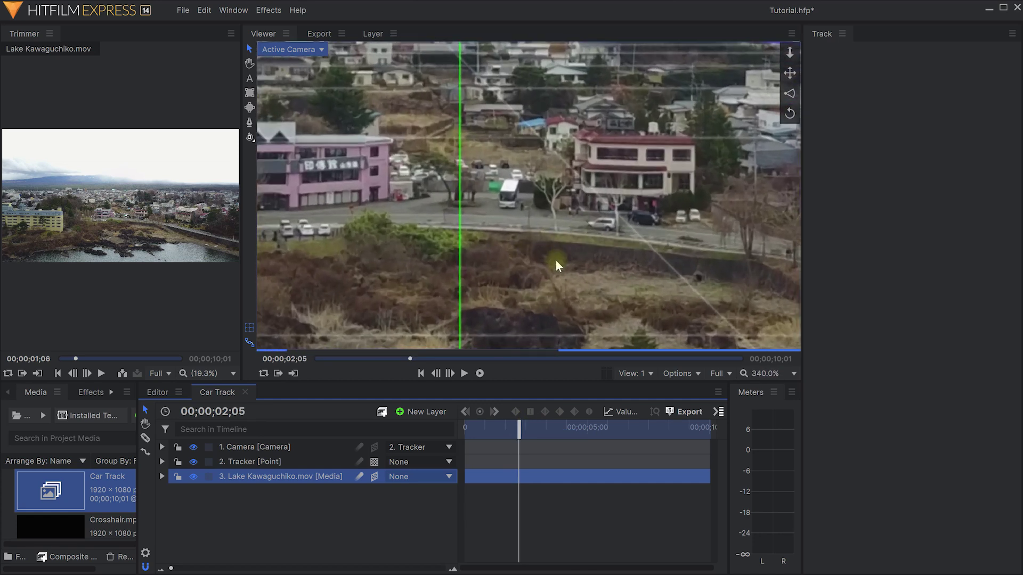
drag(518, 427, 684, 436)
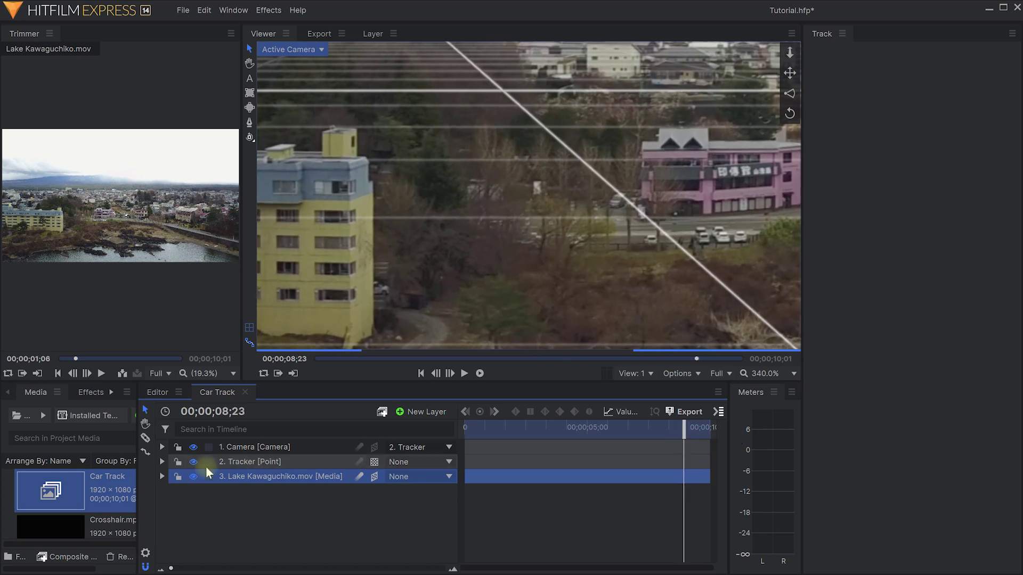
Show the Tracker point's Transform properties and move the playhead to its first Position keyframe at 00;00;01;12
click(163, 461)
click(175, 477)
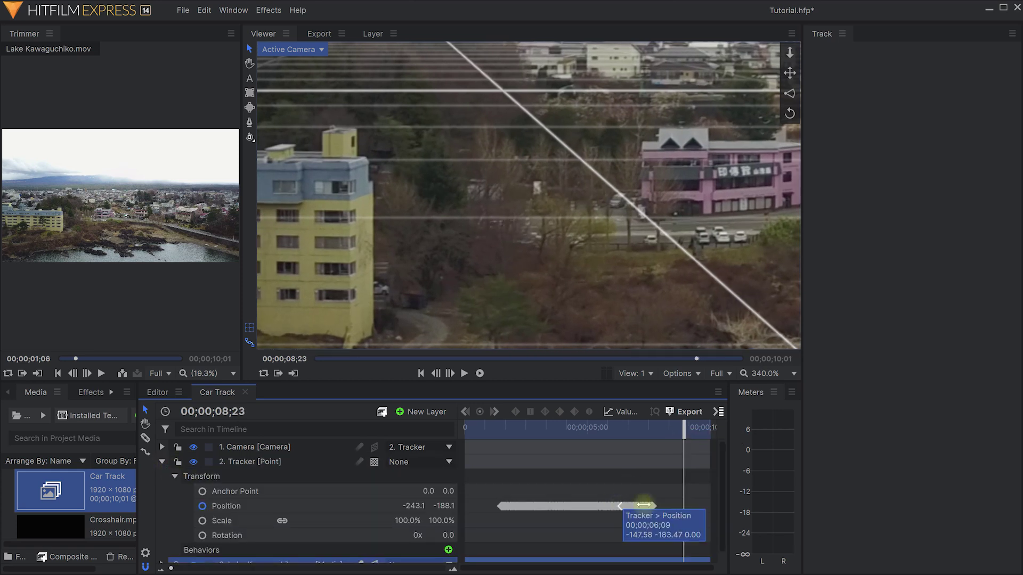
drag(685, 426, 512, 438)
scroll(522, 238, down, 5)
scroll(524, 252, down, 1)
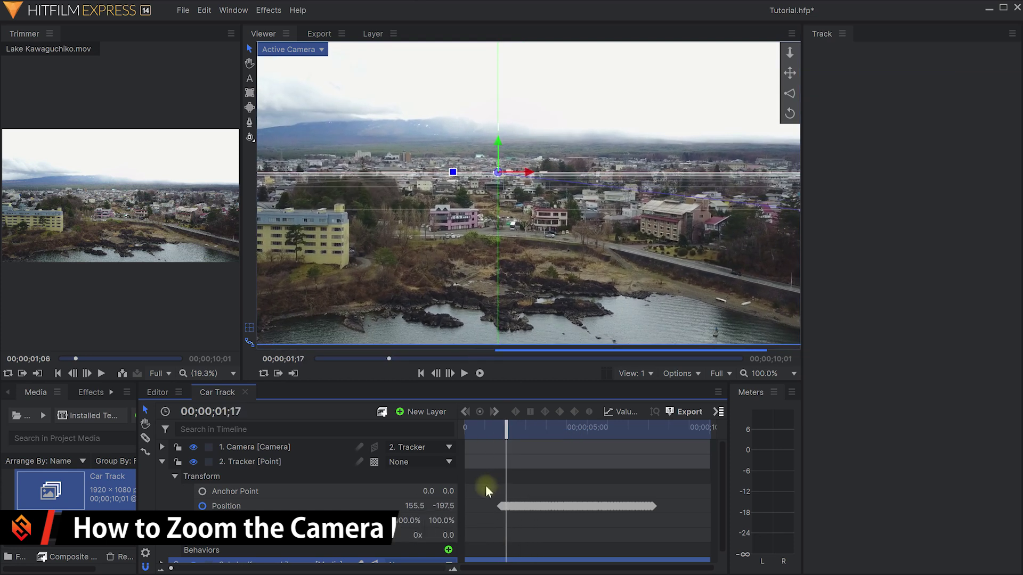
scroll(485, 493, up, 3)
scroll(550, 491, up, 2)
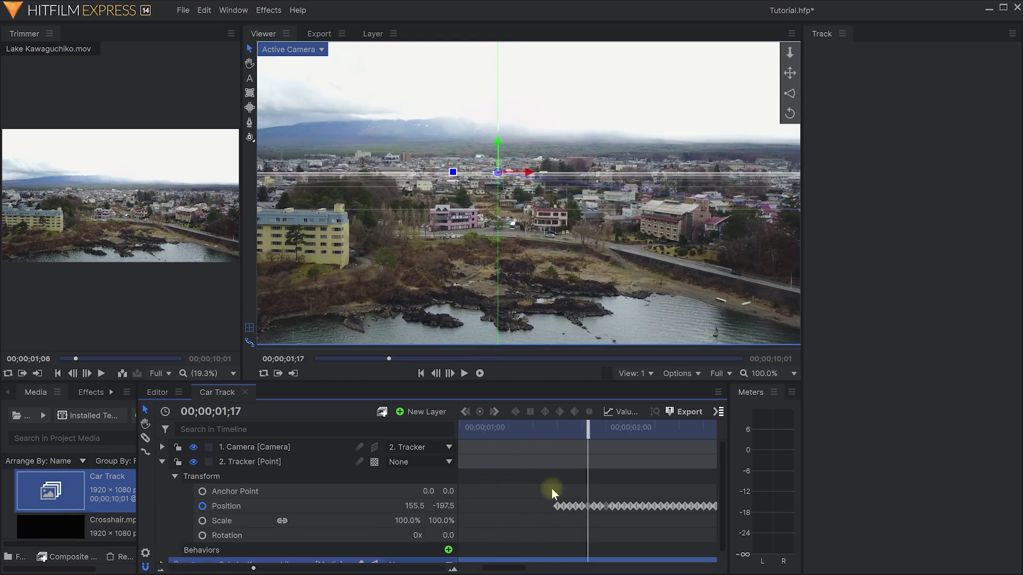
drag(586, 434, 548, 438)
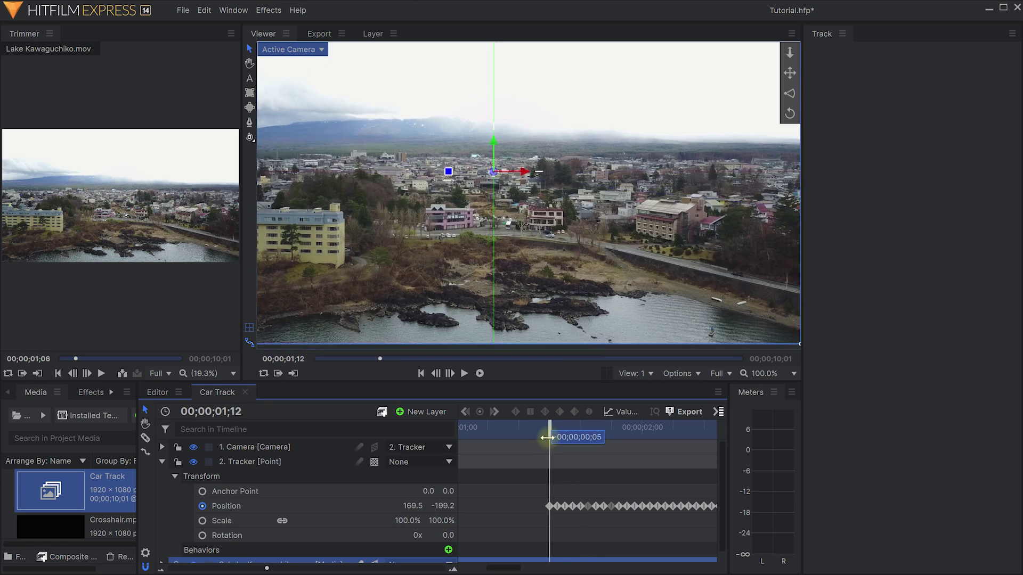
Collapse the Tracker point layer and scale the viewer so the whole composite frame fits
click(228, 507)
click(245, 461)
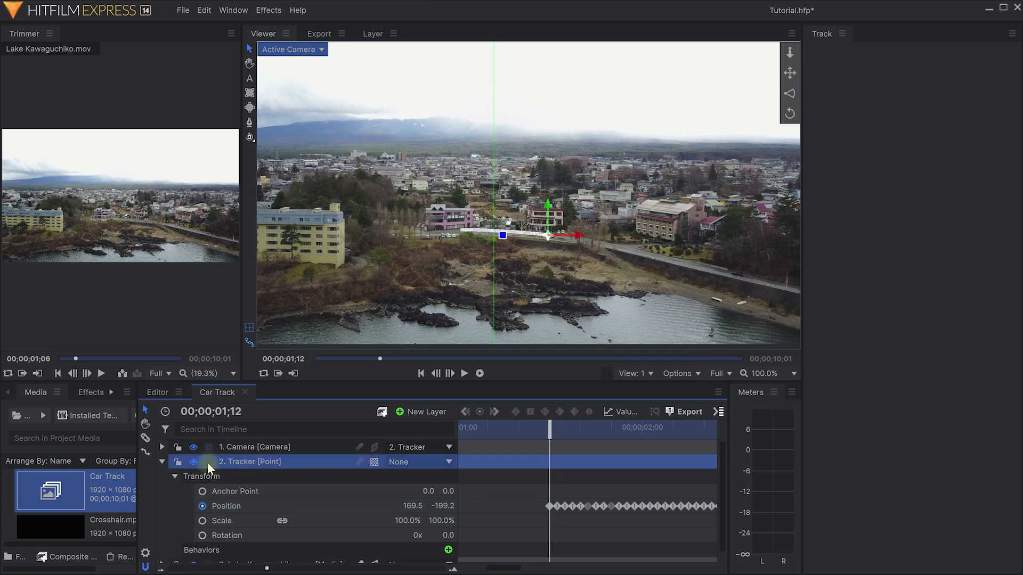
click(161, 462)
scroll(567, 264, up, 1)
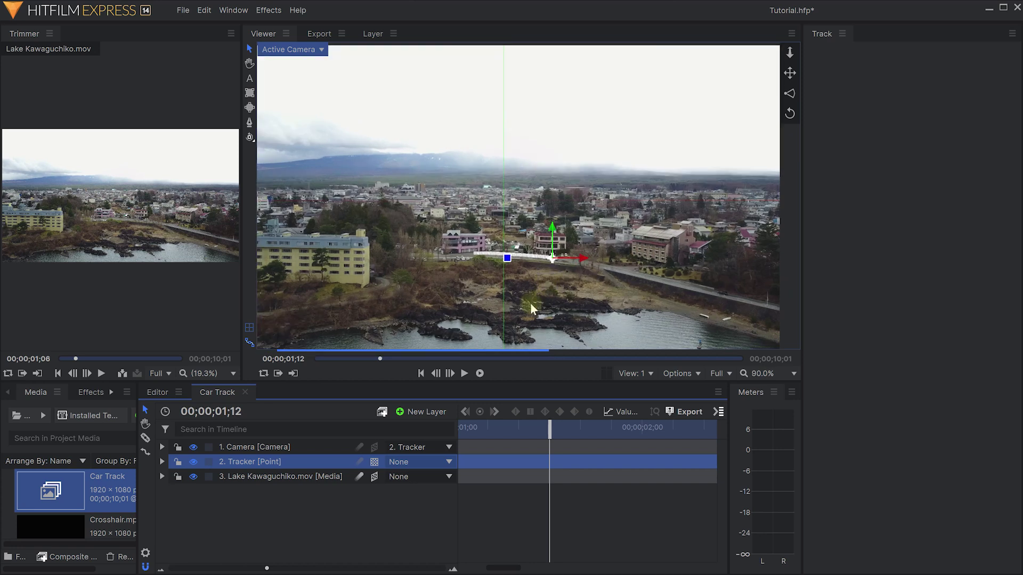
click(779, 374)
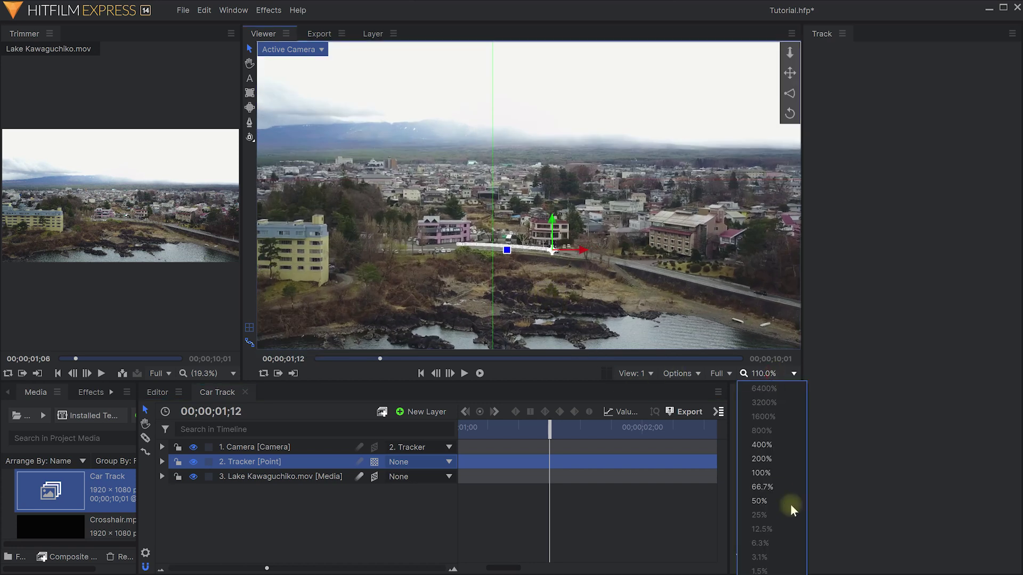
click(775, 390)
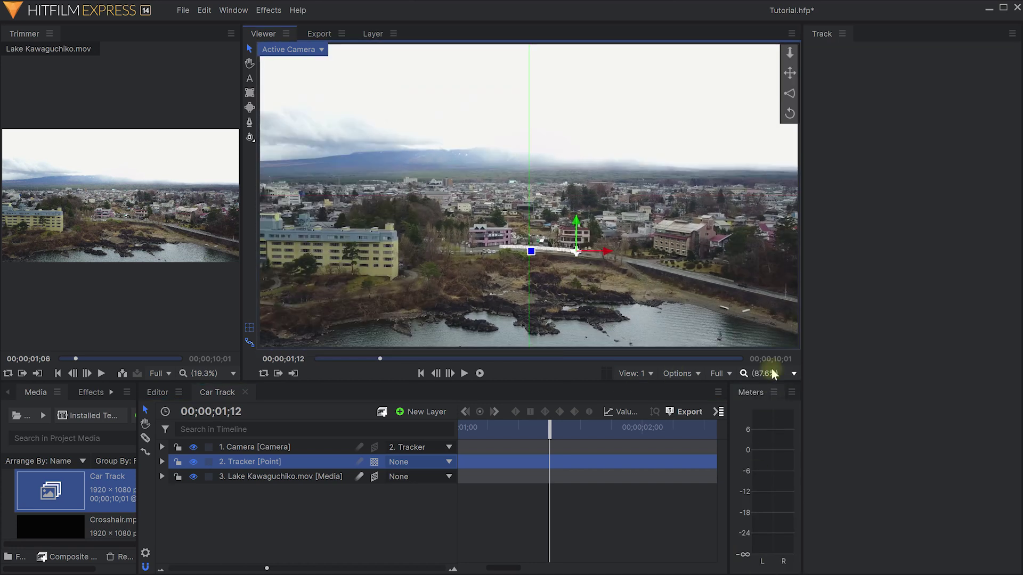
click(778, 374)
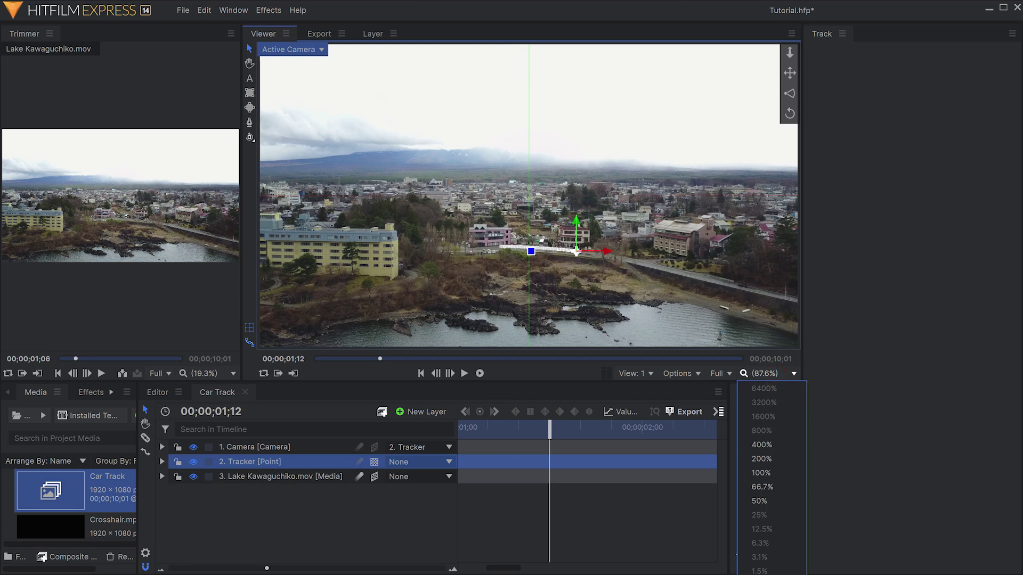
click(763, 433)
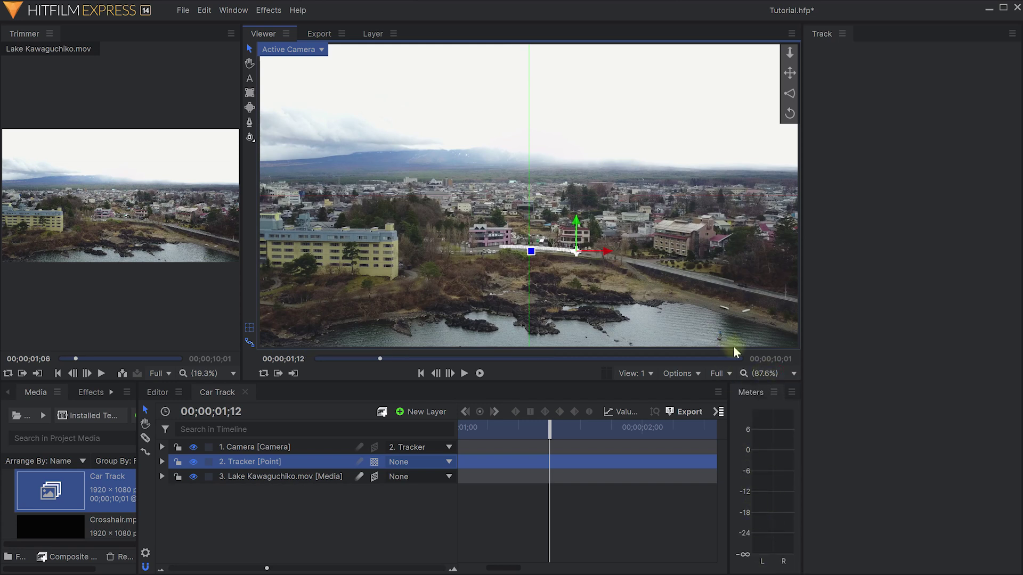
Reveal the Tracker point's first Position keyframe at 00;00;01;12 and select the Camera layer for animating
click(162, 462)
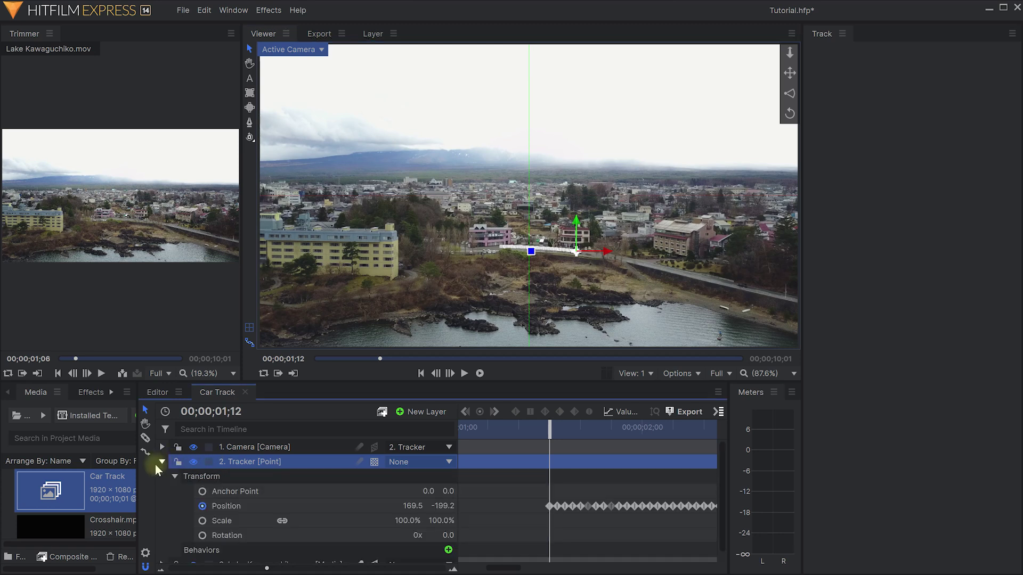
click(548, 506)
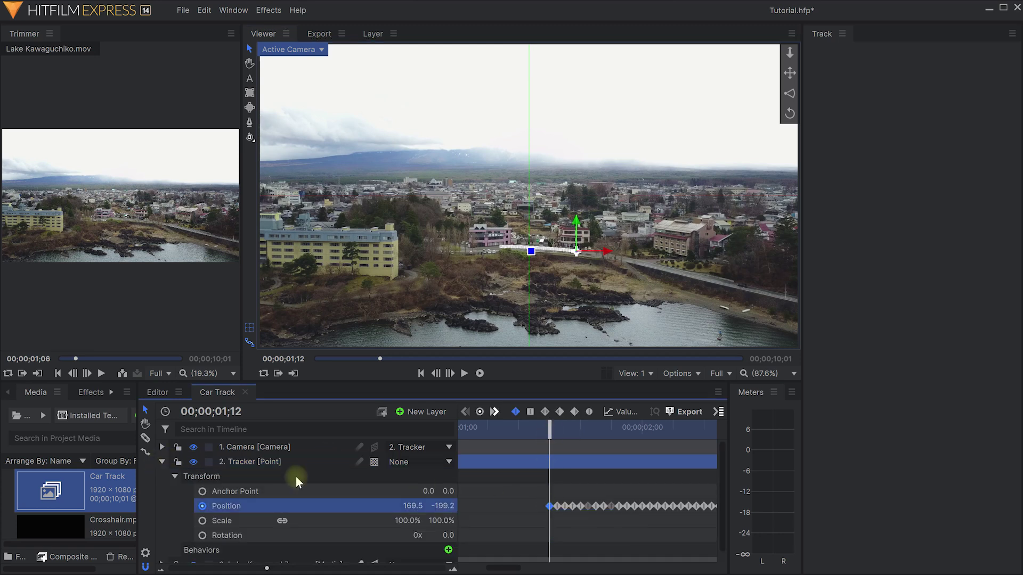
click(274, 462)
click(263, 446)
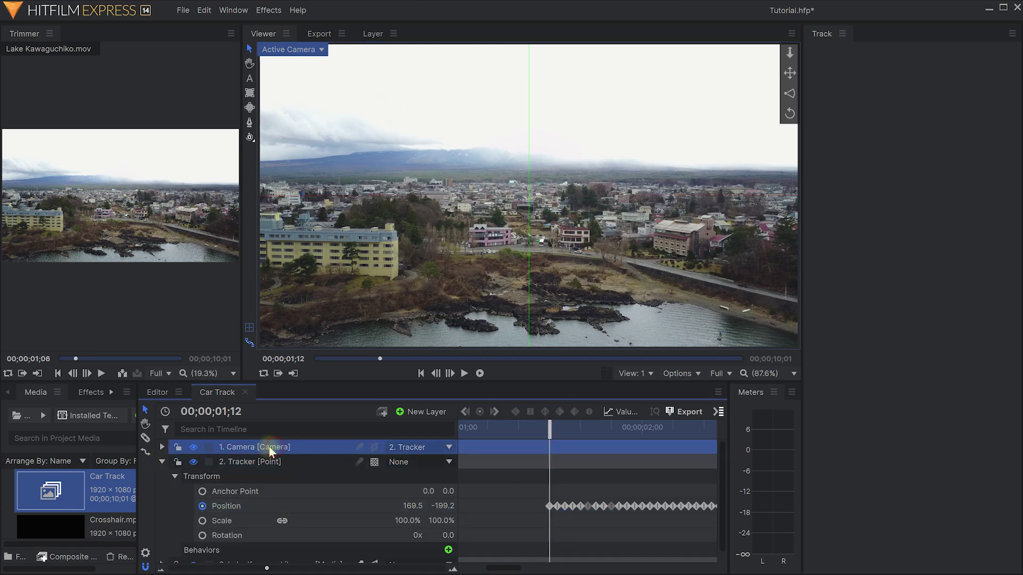
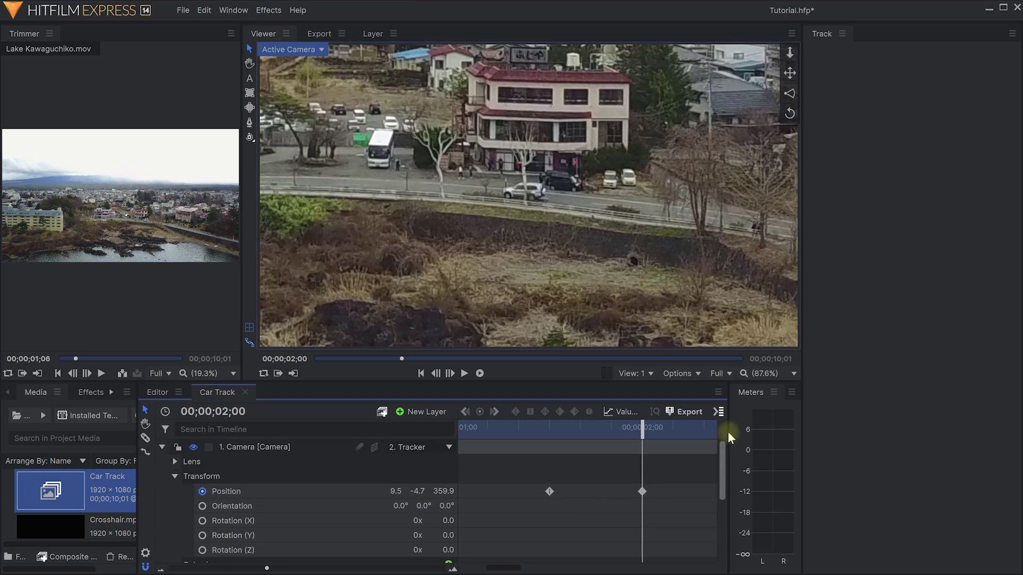
Scrub from 00;00;01;12 to 00;00;02;03 to check the camera's zoom-in on the car
click(549, 436)
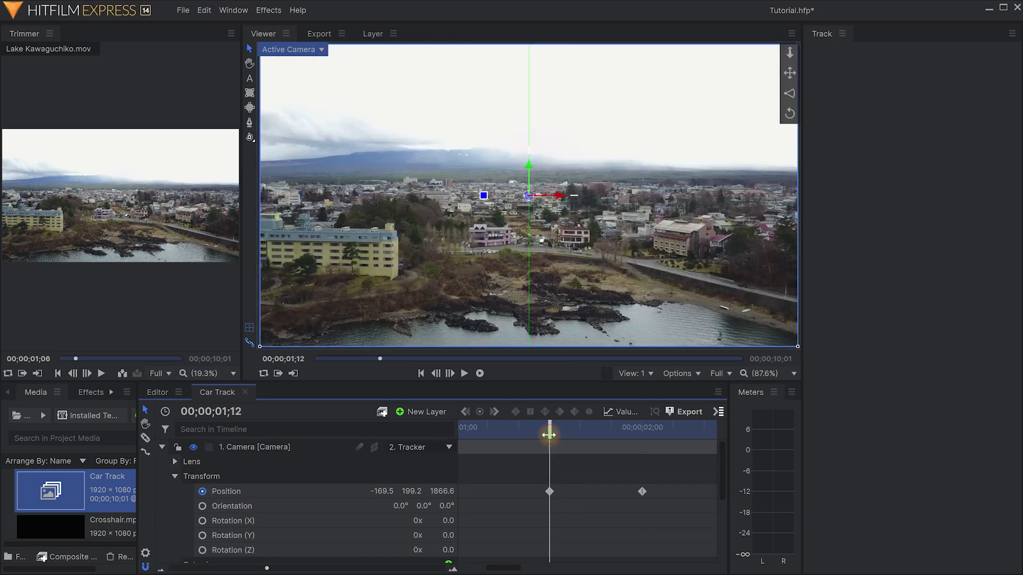
drag(553, 436, 664, 444)
scroll(647, 465, down, 5)
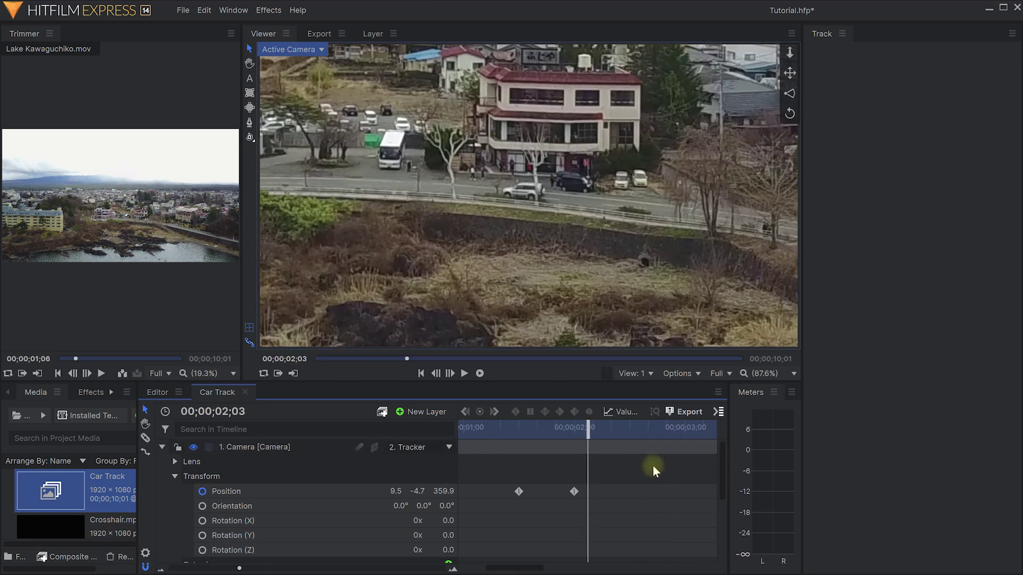
Move the playhead to the Tracker point's last Position keyframe at 00;00;07;16 and select that keyframe
drag(547, 440, 664, 461)
scroll(664, 462, down, 6)
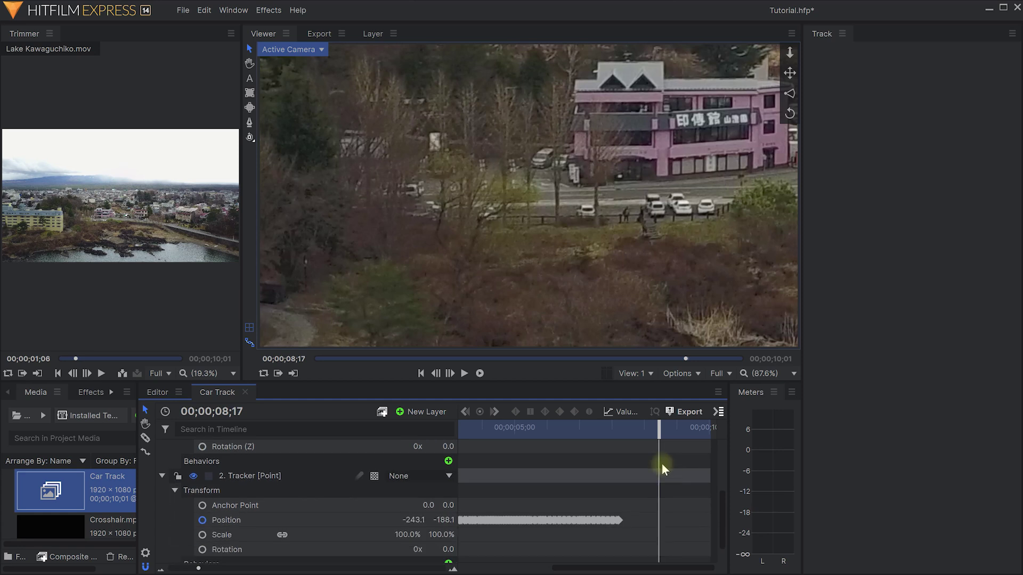
drag(643, 431, 619, 438)
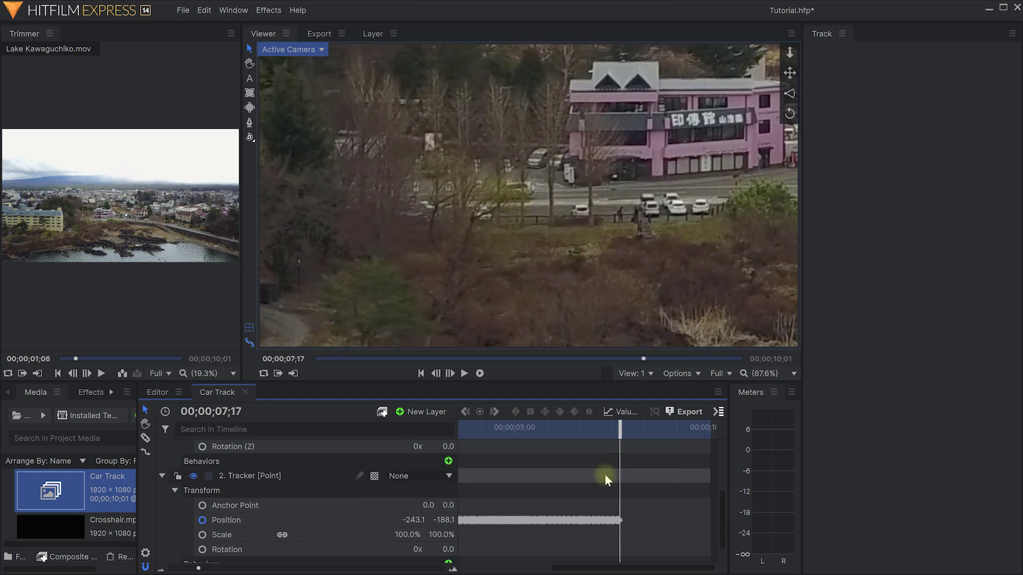
scroll(612, 511, up, 3)
key(Left)
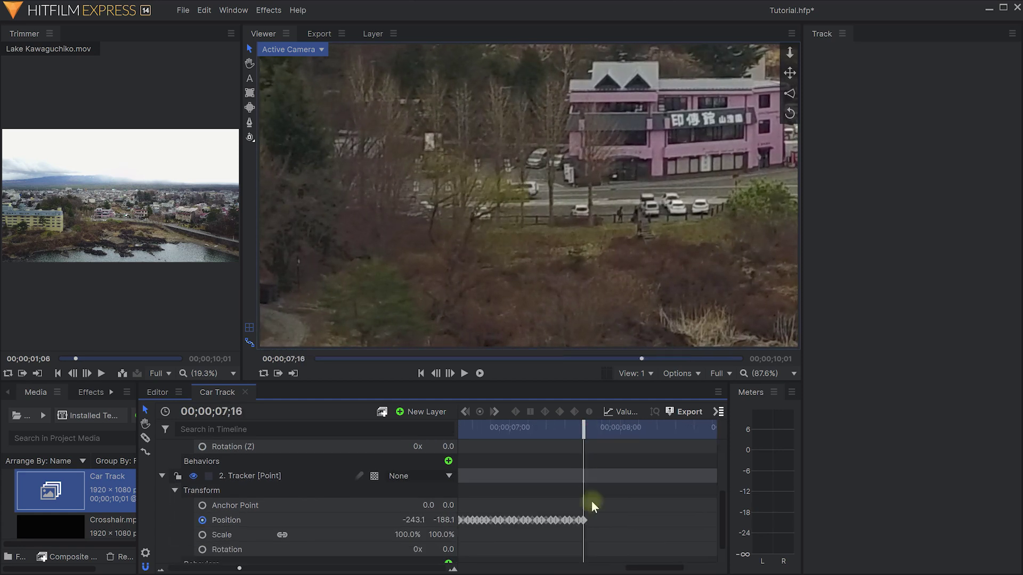
click(584, 520)
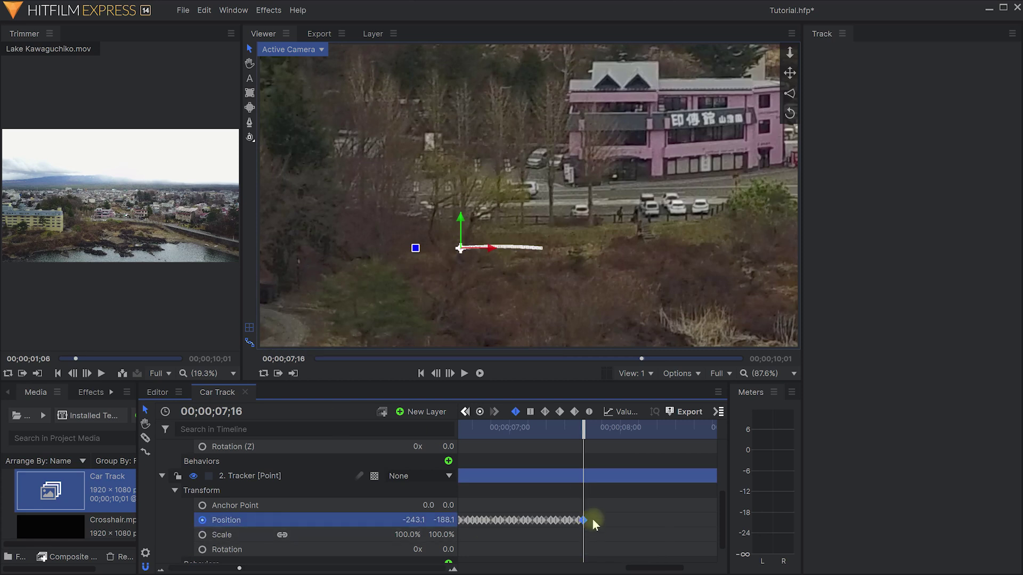
Add a Position keyframe to the Camera layer at 00;00;07;16
scroll(576, 511, up, 3)
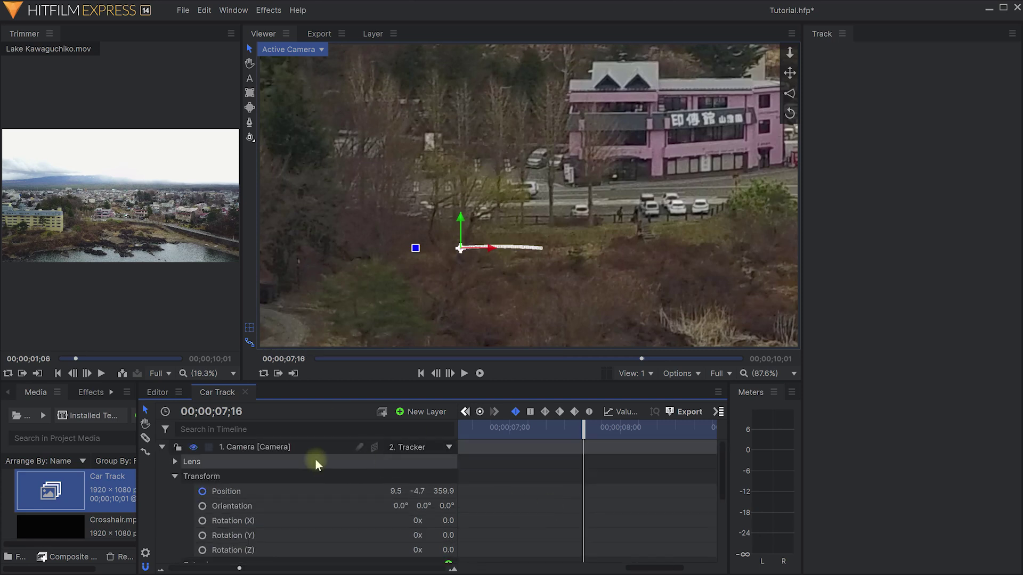
click(233, 491)
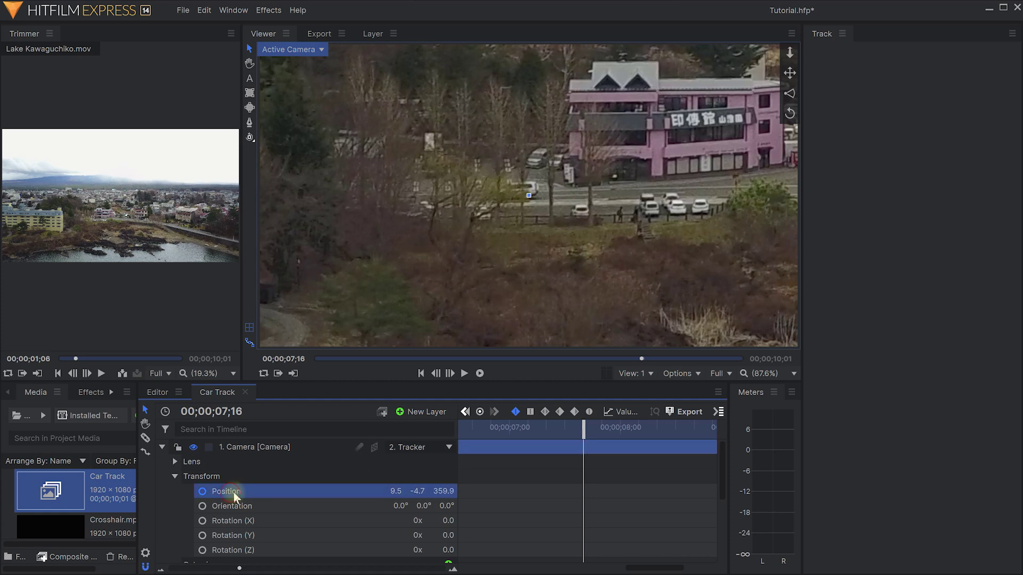
click(480, 413)
At 00;00;08;04, pull the camera back and recentre it on the full footage, at about 242.5, 188.2, 1846.8
drag(579, 435, 638, 430)
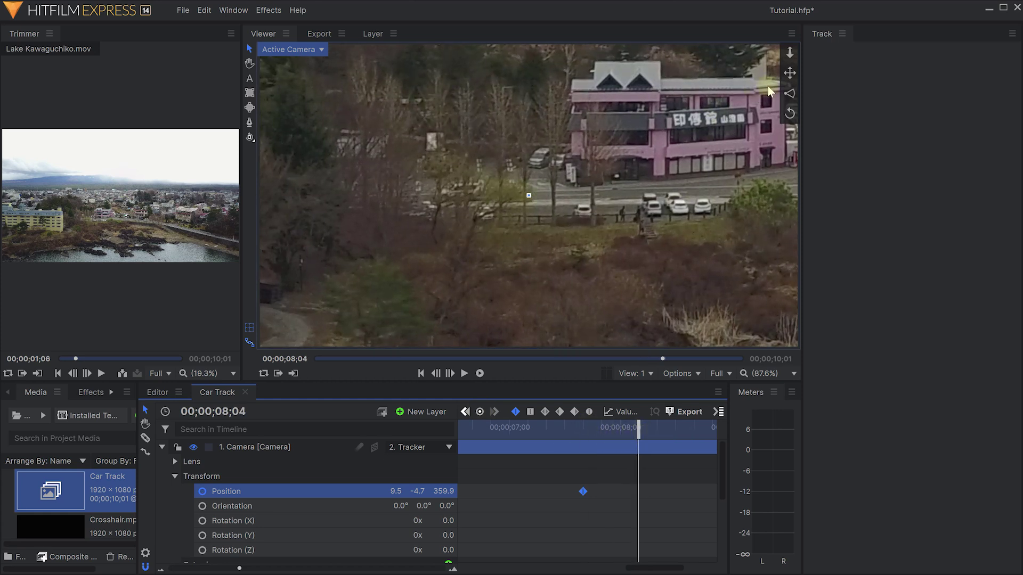
drag(790, 56, 790, 75)
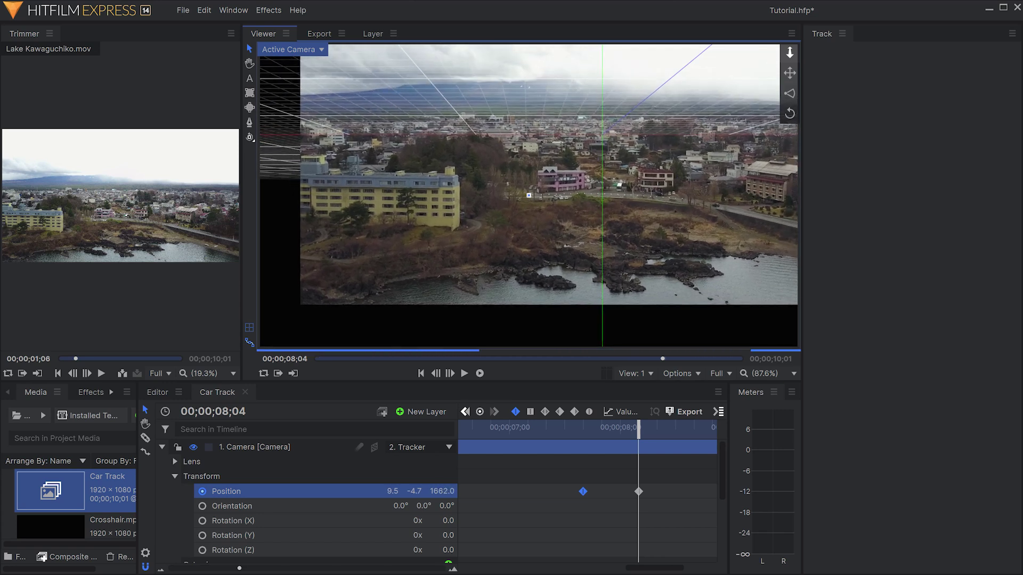
click(440, 142)
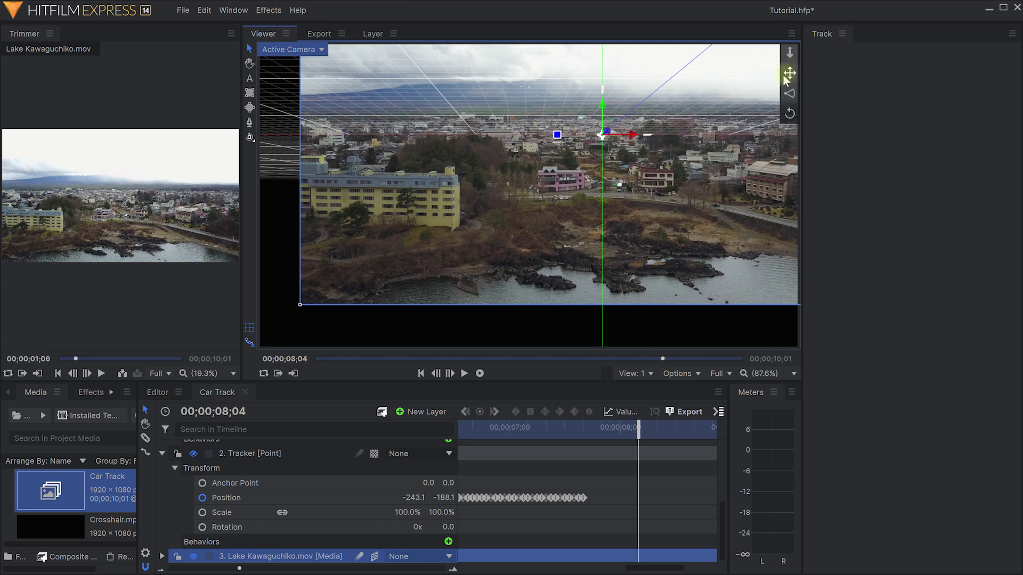
drag(789, 72, 735, 132)
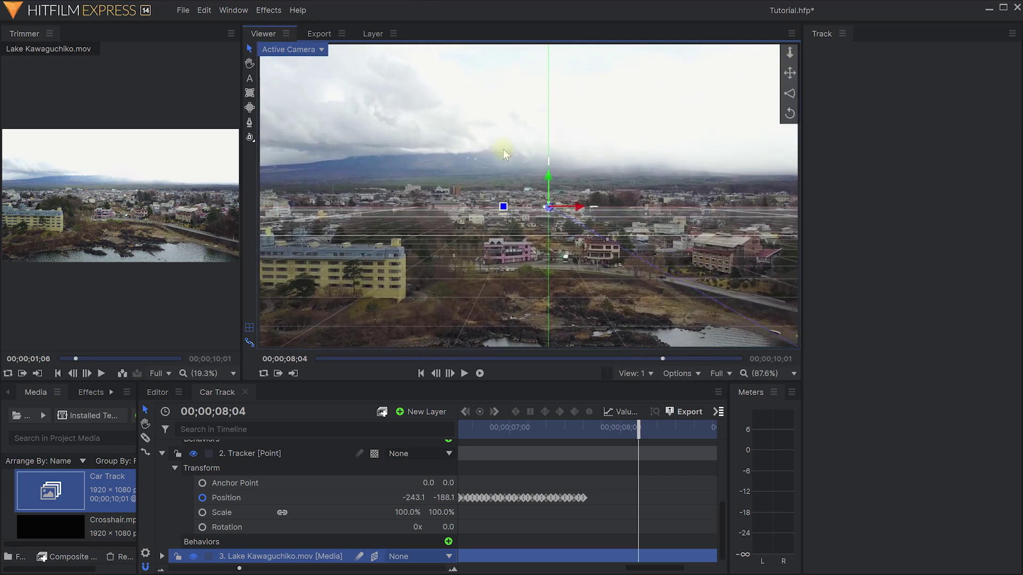
scroll(547, 192, down, 2)
scroll(547, 192, down, 1)
mouse_move(789, 72)
mouse_down()
mouse_move(777, 66)
mouse_move(790, 47)
mouse_move(790, 73)
mouse_up()
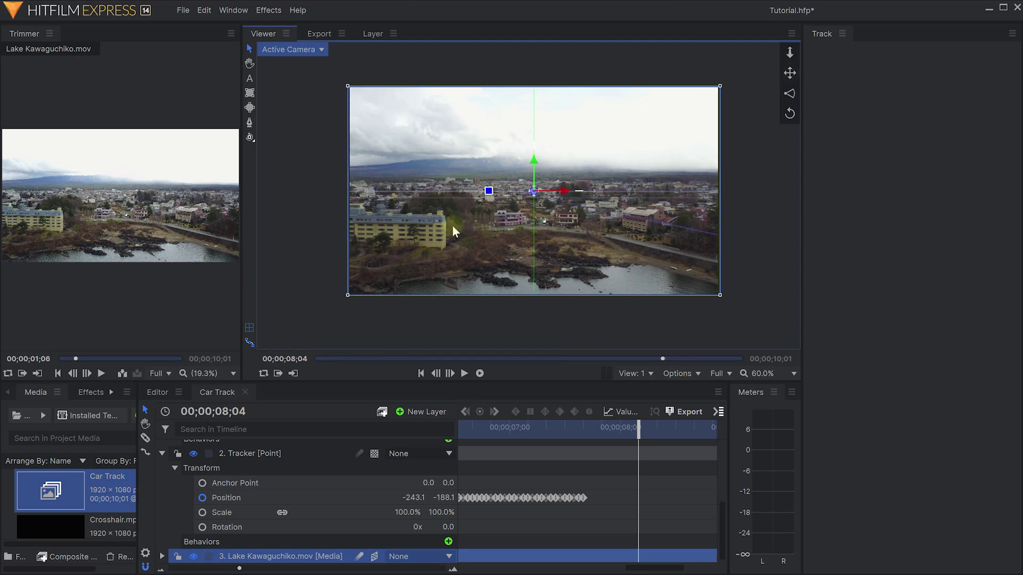
Select the two zoom-out Position keyframes of the Camera and scrub to 00;00;10;00 to check the full-frame view
scroll(659, 511, up, 5)
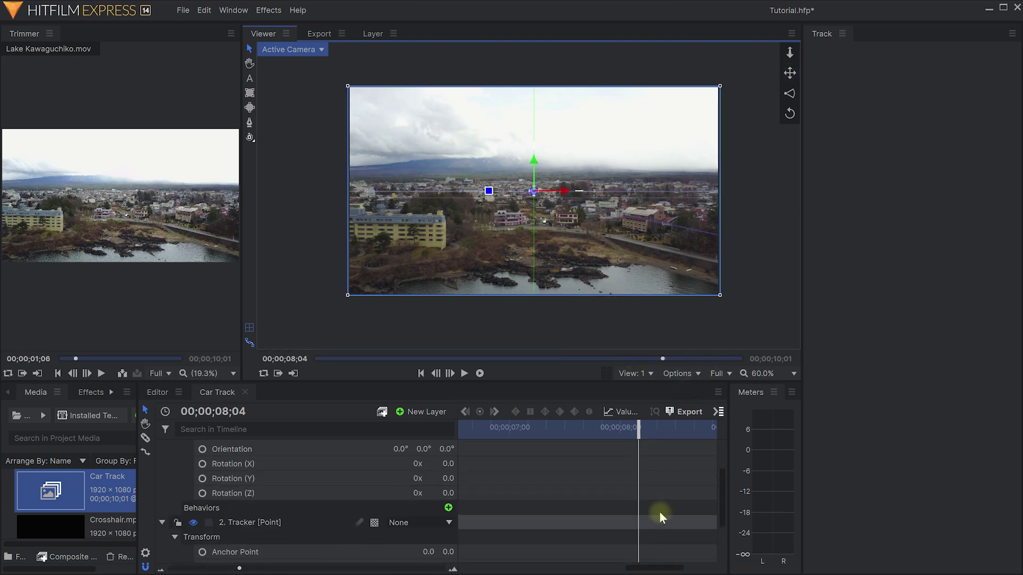
drag(559, 486, 665, 503)
drag(638, 433, 730, 463)
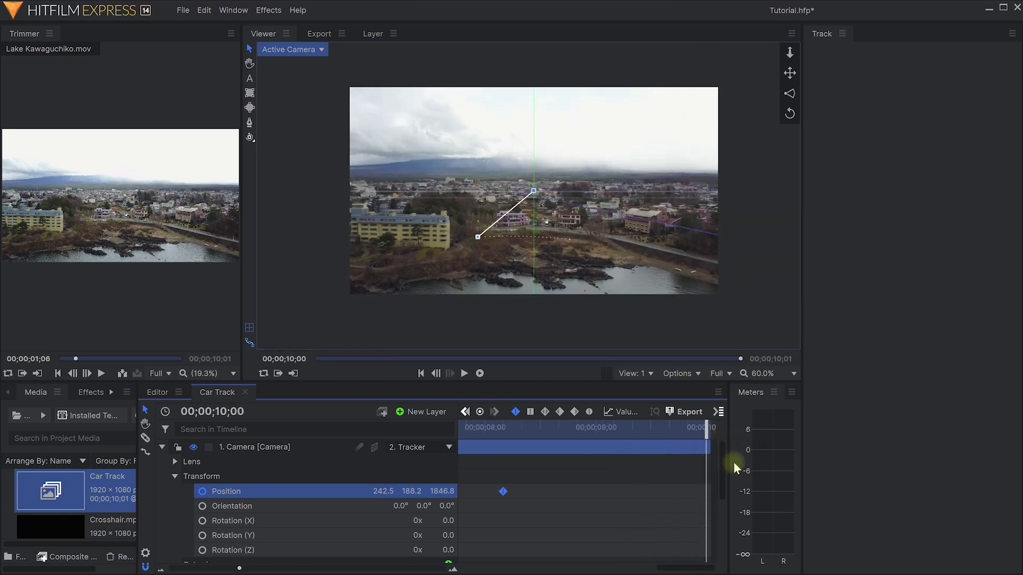
Set the temporal interpolation of the Camera's last two Position keyframes, at 00;00;07;16 and 00;00;08;04, to Smooth
scroll(485, 474, down, 4)
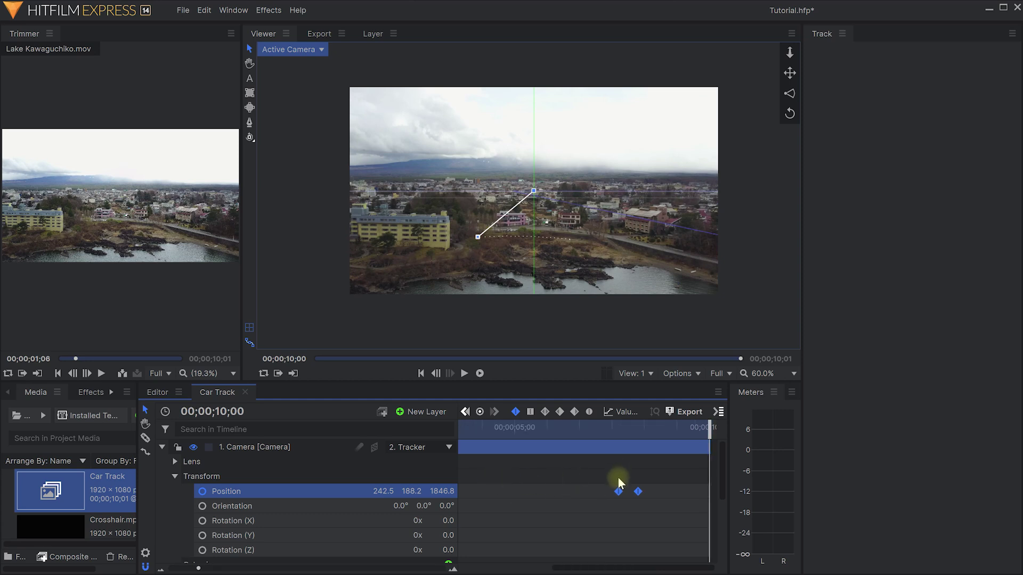
scroll(536, 471, down, 2)
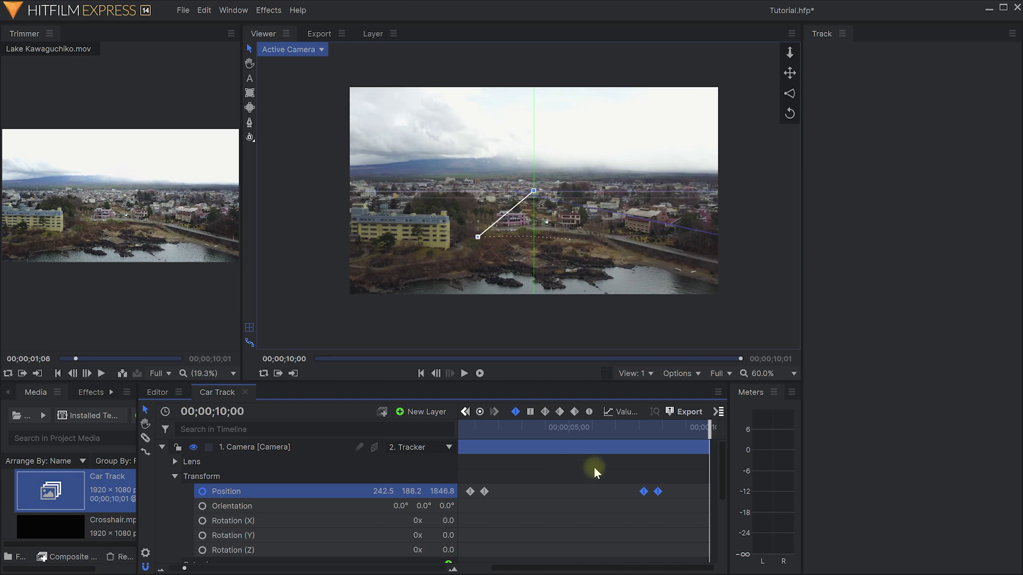
scroll(602, 468, down, 1)
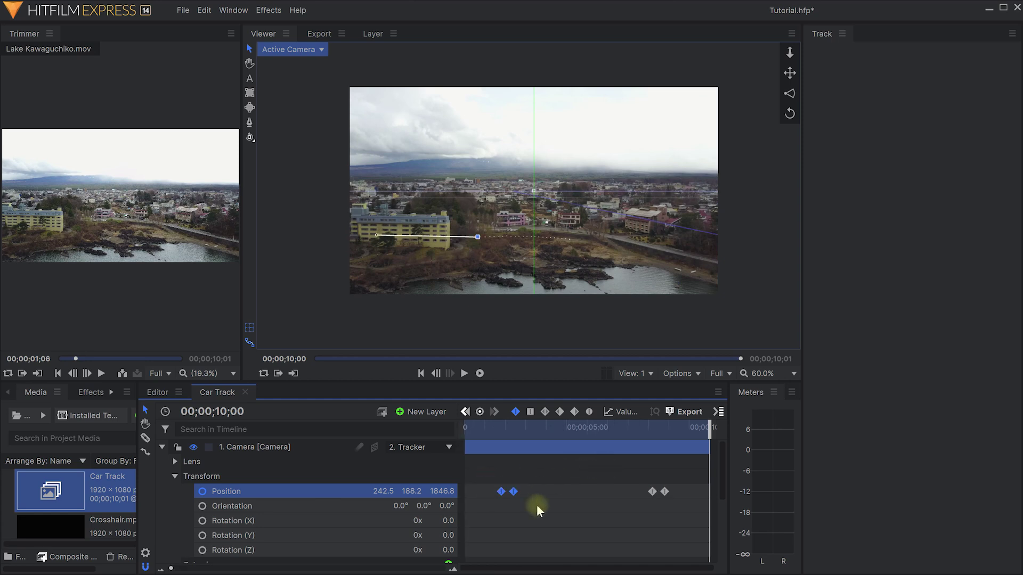
drag(625, 478, 673, 504)
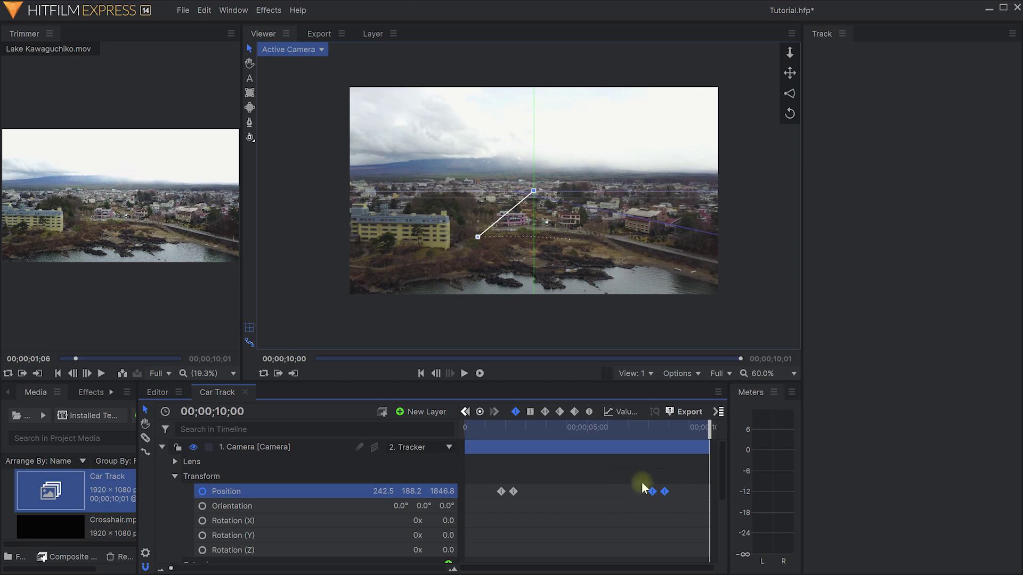
mouse_move(656, 489)
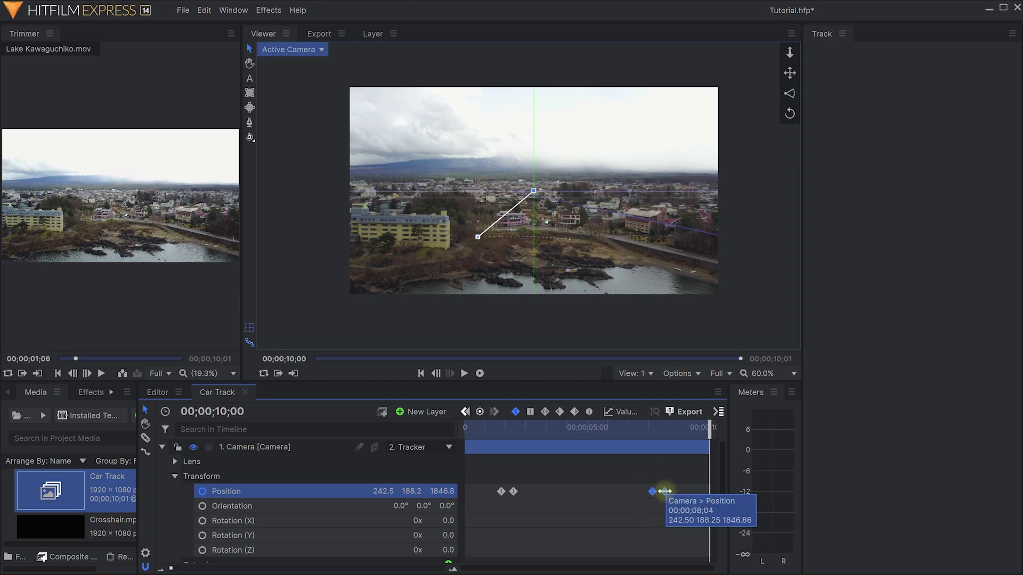
right_click(665, 491)
mouse_move(710, 458)
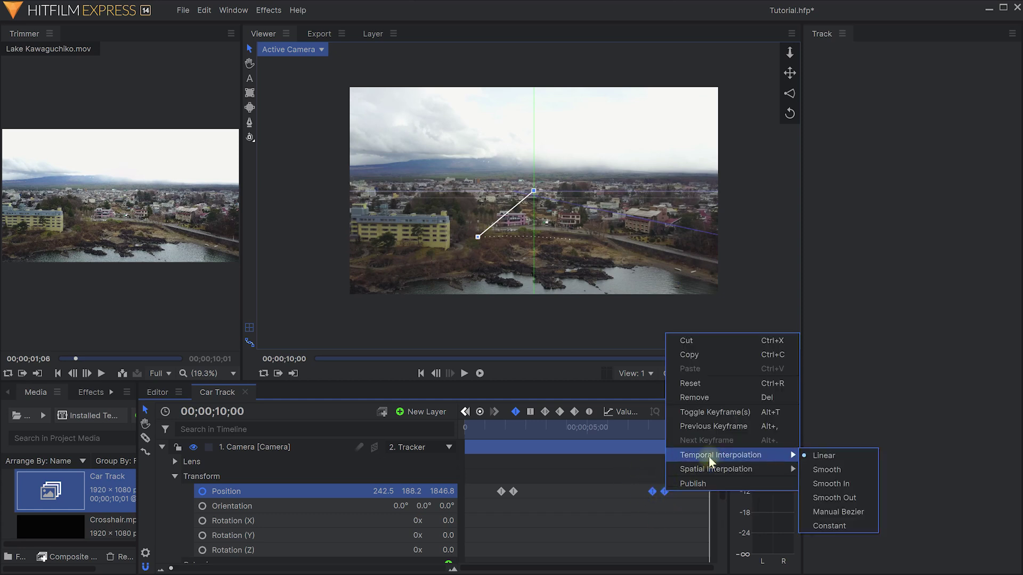
click(826, 470)
Set the temporal interpolation of the Camera's first two Position keyframes, at 00;00;01;12 and 00;00;02;00, to Smooth
click(668, 429)
drag(476, 470, 517, 496)
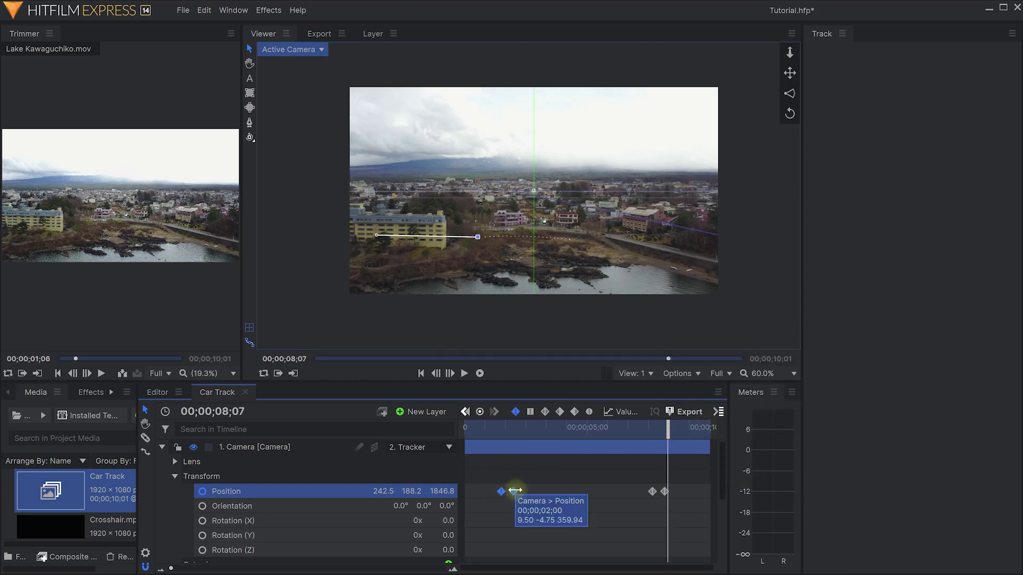
right_click(513, 491)
mouse_move(634, 456)
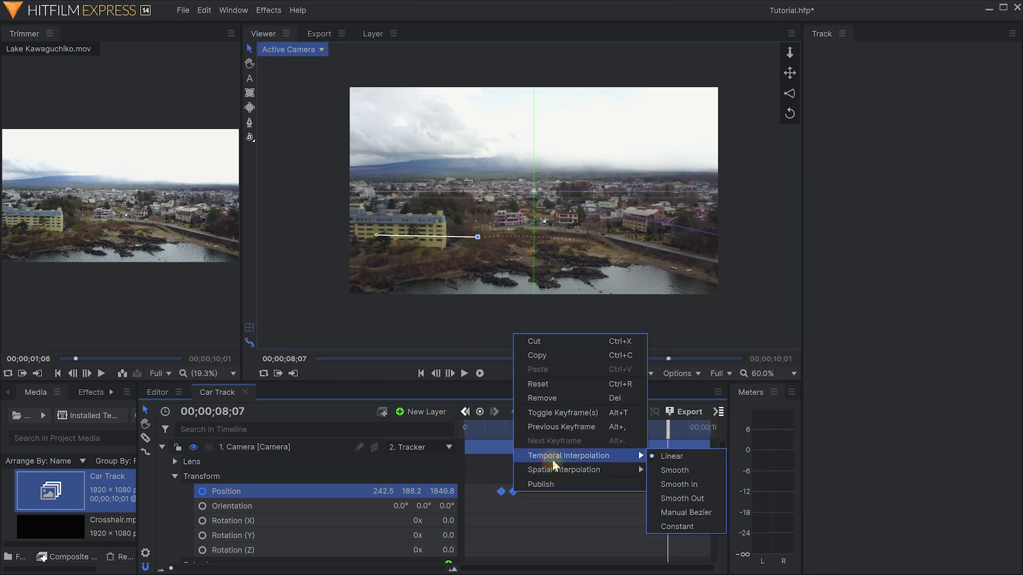
click(689, 466)
Scale the viewer to fit the frame and scrub to 00;00;07;20 to check the smoothed zoom-out
drag(655, 429, 656, 452)
click(763, 374)
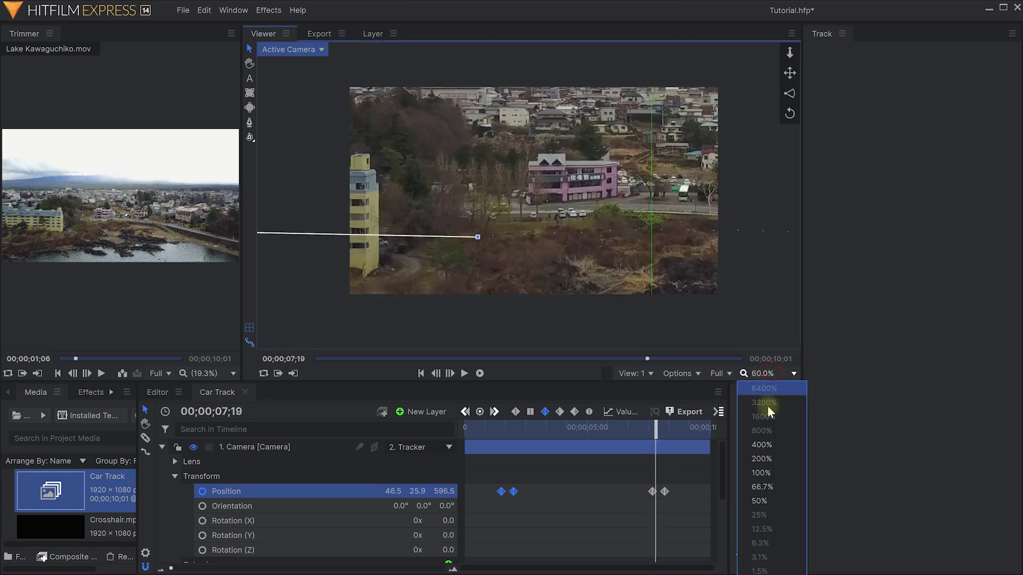
click(767, 567)
drag(652, 424, 655, 430)
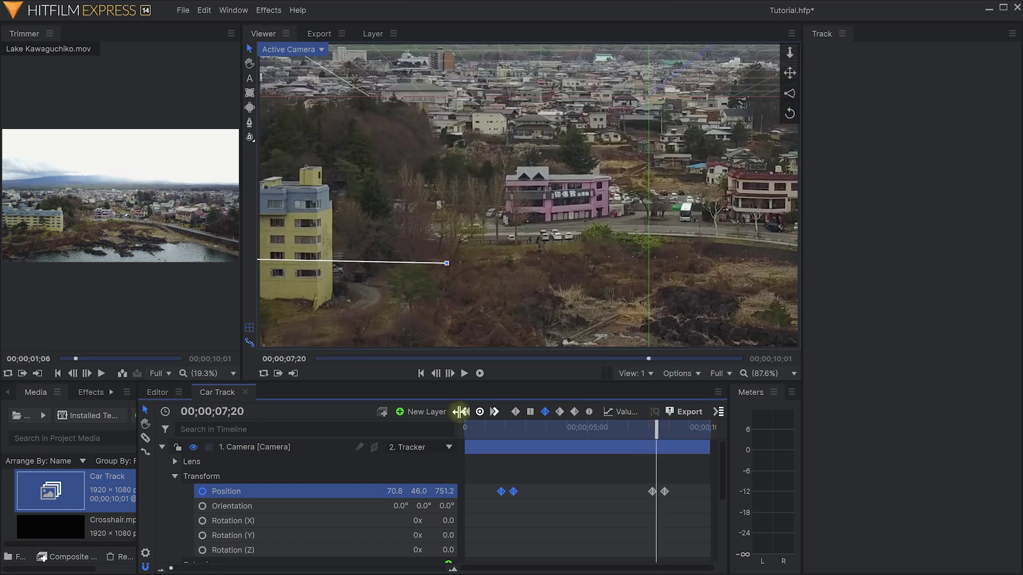
Collapse the Camera and Tracker layers and enable motion blur on the Lake Kawaguchiko.mov layer
click(162, 447)
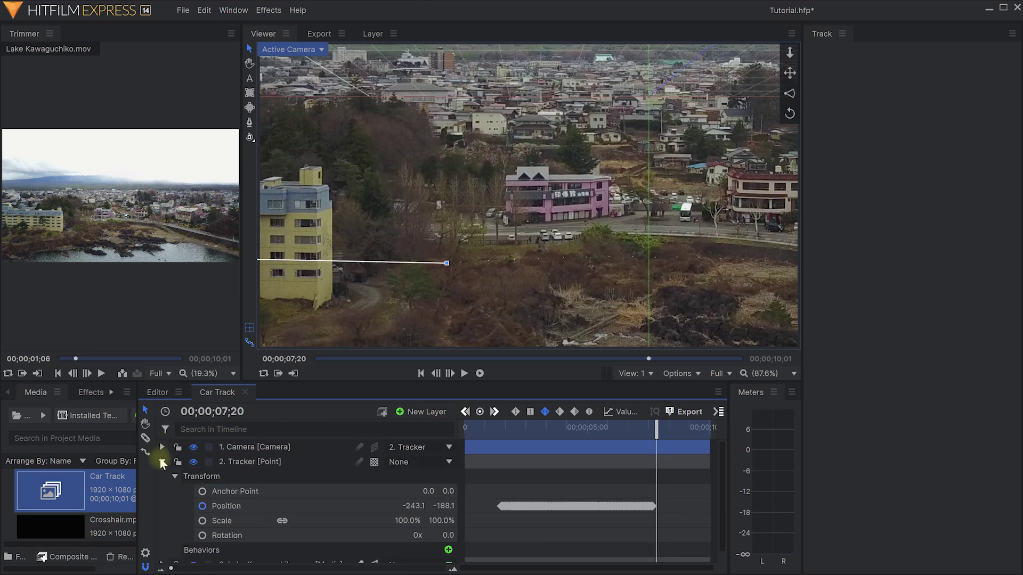
click(162, 462)
click(263, 477)
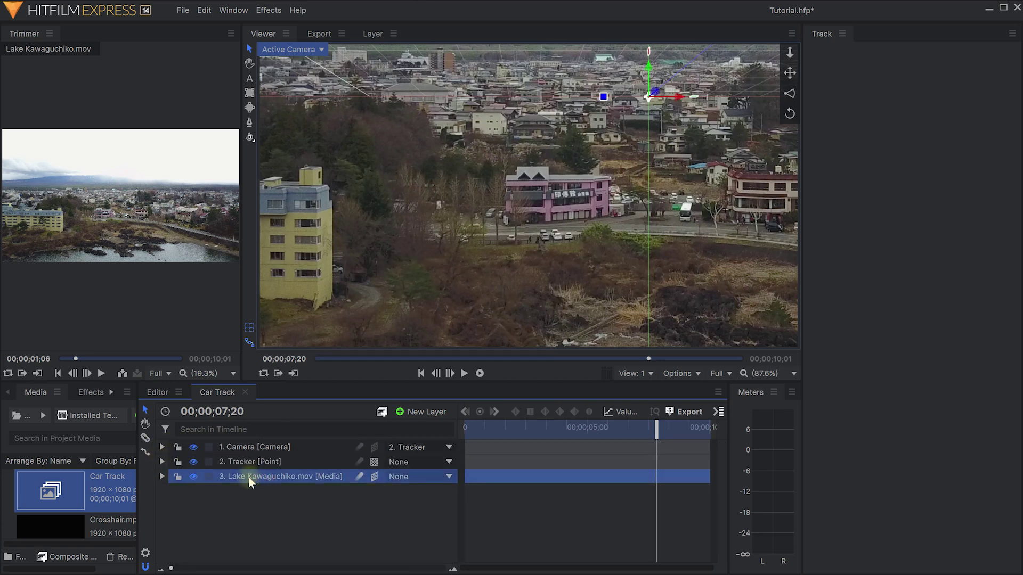
click(358, 476)
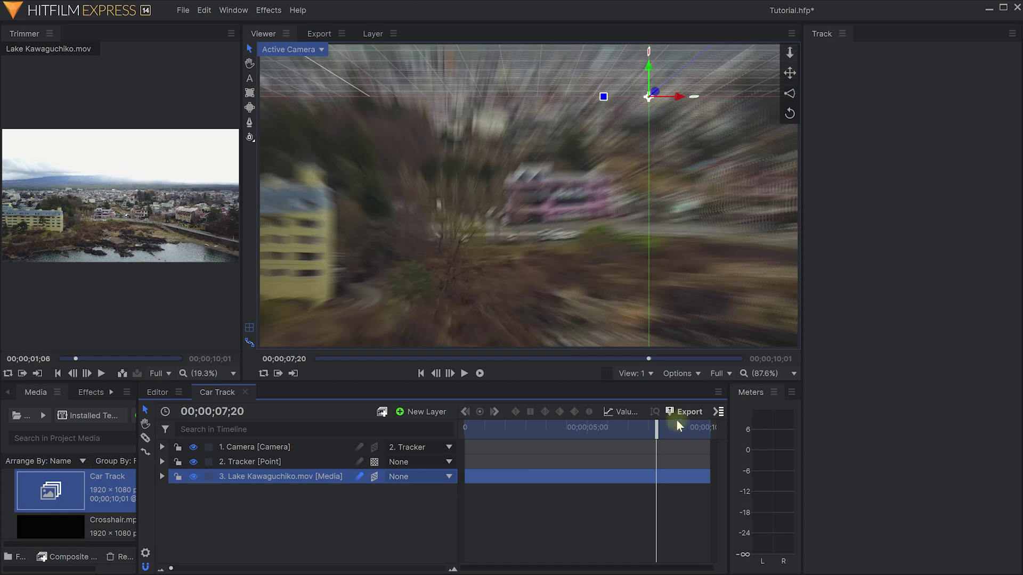
Play the Car Track composite shot from the start to review the zooms with motion blur
drag(655, 432, 401, 444)
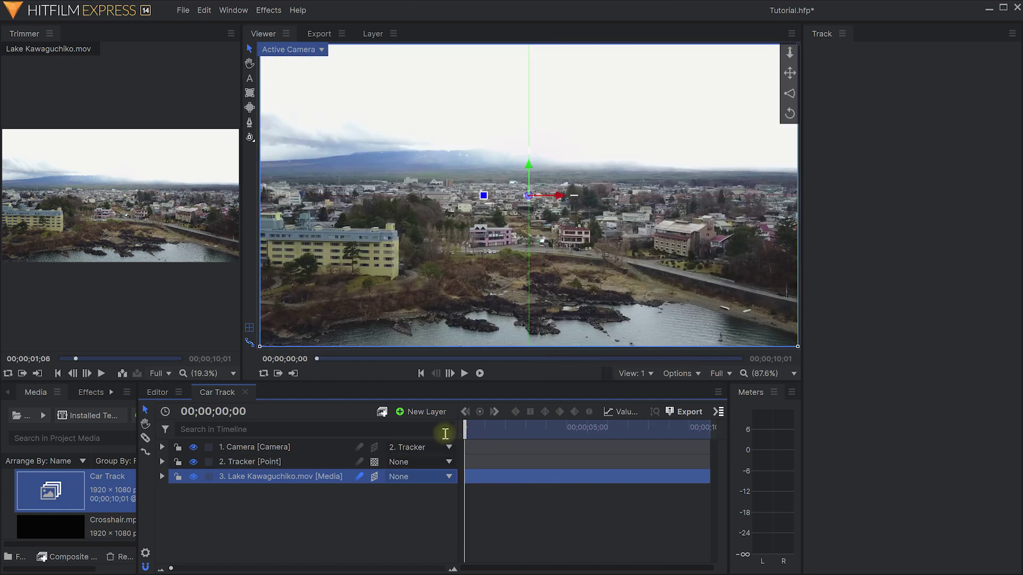
click(542, 494)
key(space)
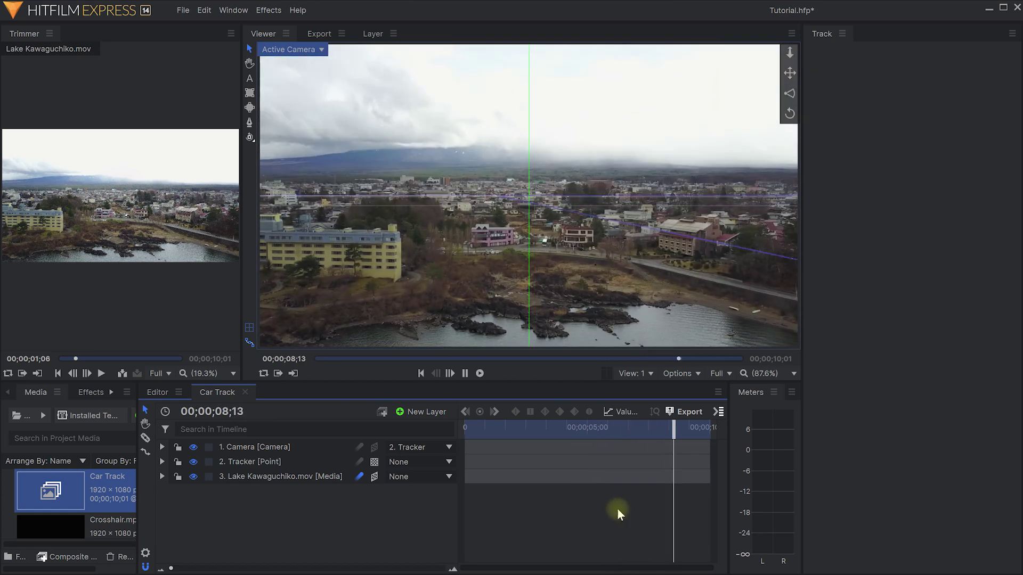
key(space)
Move the playhead to 00;00;01;09, widen the media area and add Crosshair.mp4 as the top layer of the Car Track composite shot
drag(680, 427, 496, 431)
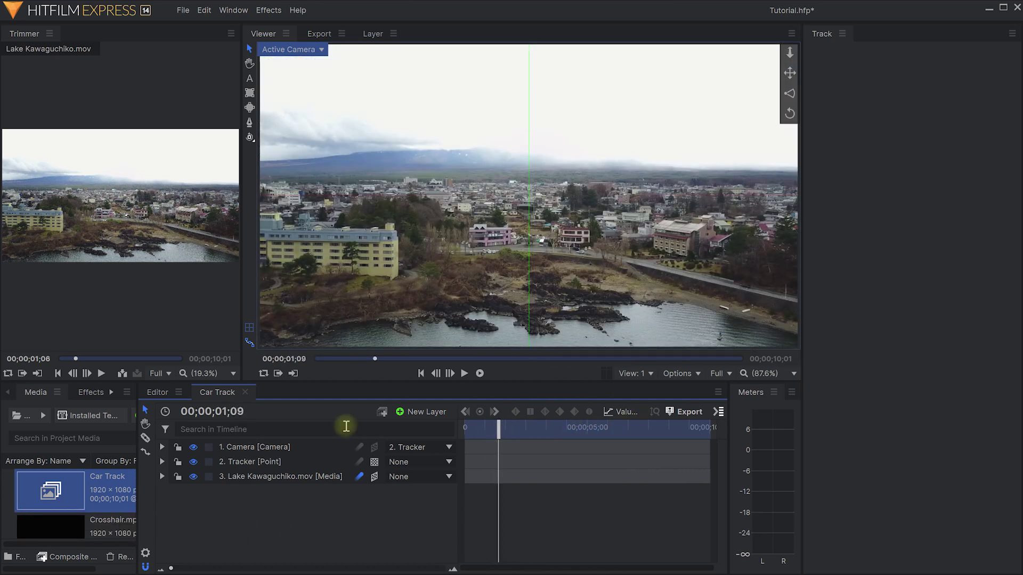
drag(138, 457, 229, 460)
scroll(77, 487, down, 2)
scroll(77, 486, up, 1)
click(65, 530)
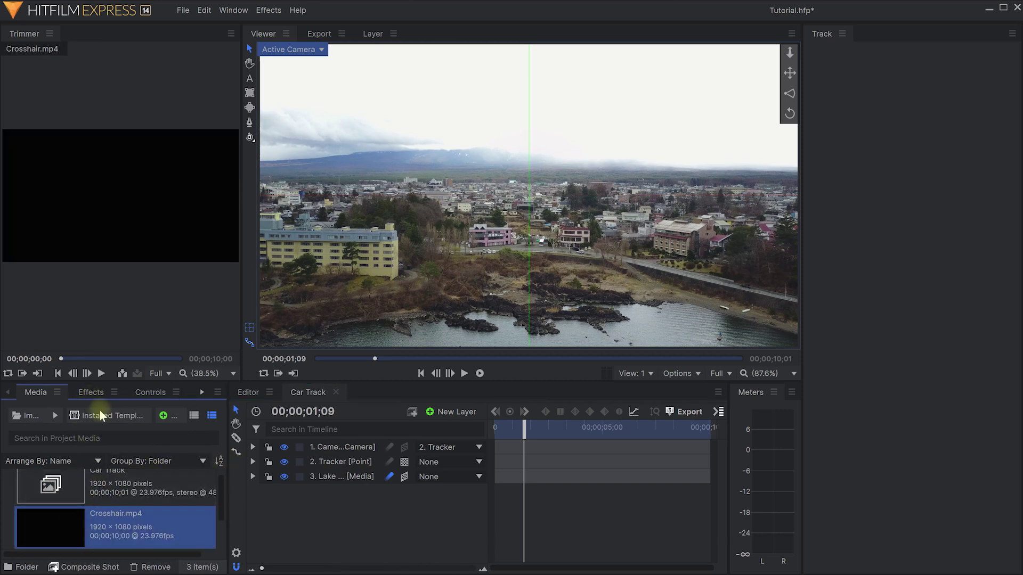
mouse_move(61, 360)
mouse_down()
mouse_move(150, 369)
mouse_move(58, 375)
mouse_up()
click(59, 374)
click(61, 541)
drag(53, 535, 327, 445)
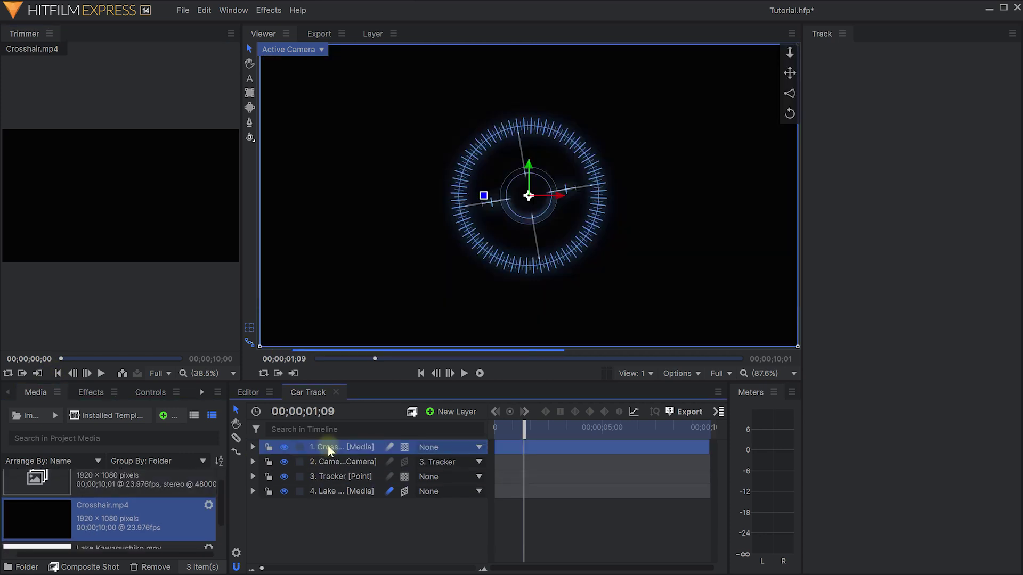
Set the blend mode of the Crosshair layer to Add in its layer properties
click(150, 392)
click(8, 458)
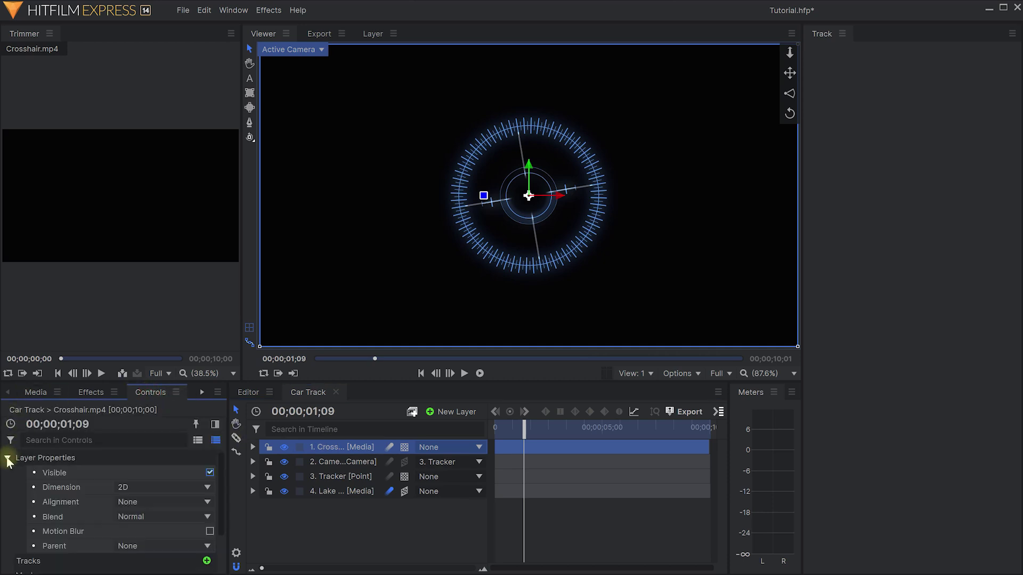
click(136, 517)
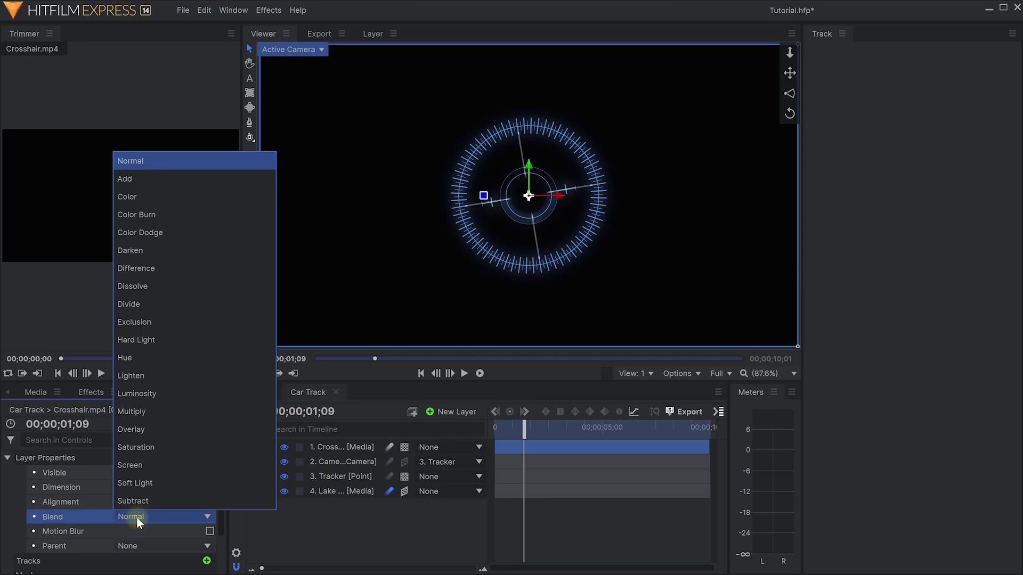
click(168, 183)
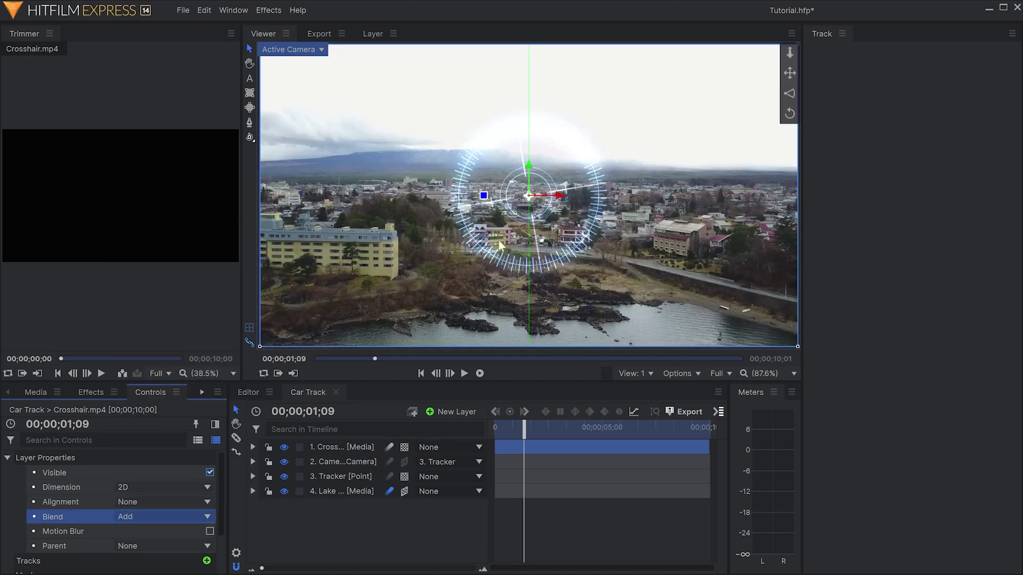
Start the Crosshair layer where the zoom-in begins and, at 00;00;03;04, center the crosshair on the white car at position -13.6, 13.6
drag(524, 433, 562, 434)
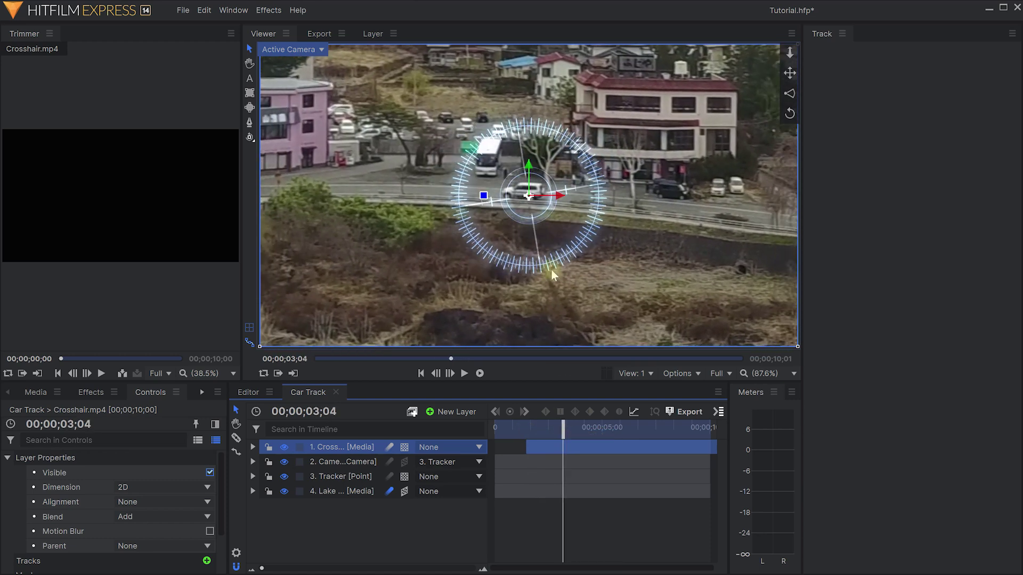
drag(530, 196, 526, 192)
Enable Opacity keyframing on the Crosshair layer with a 100% keyframe at 00;00;07;18
drag(565, 431, 662, 431)
click(253, 447)
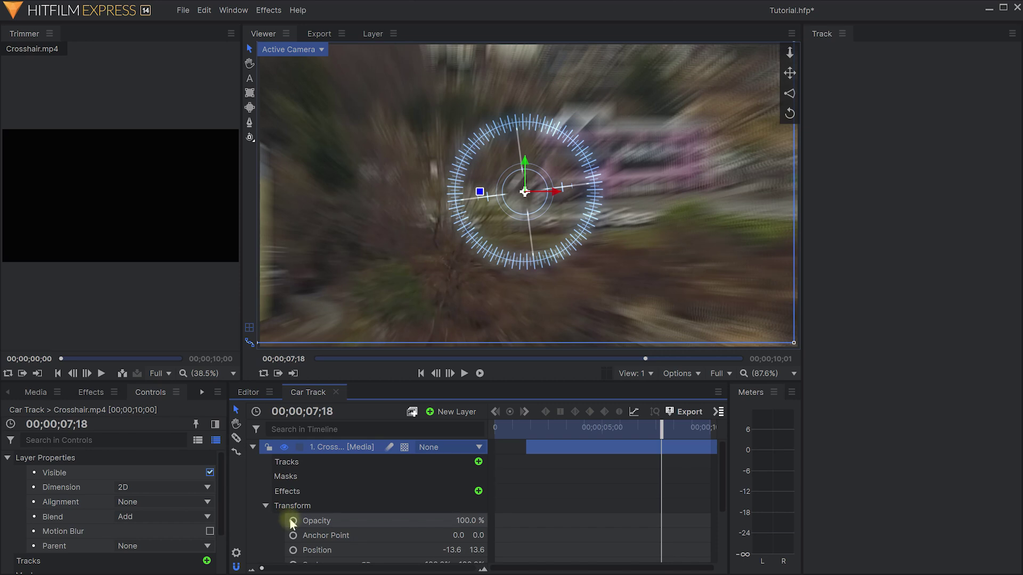
click(293, 522)
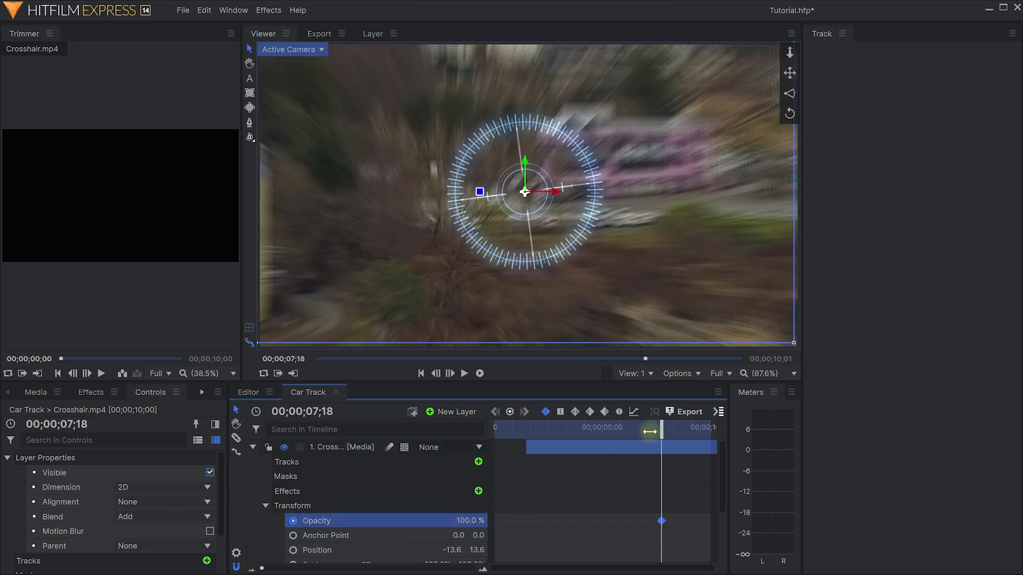
Add a 0% Opacity keyframe for the Crosshair, shift it to just before 00;00;08;06, and collapse the layer
drag(664, 431, 677, 431)
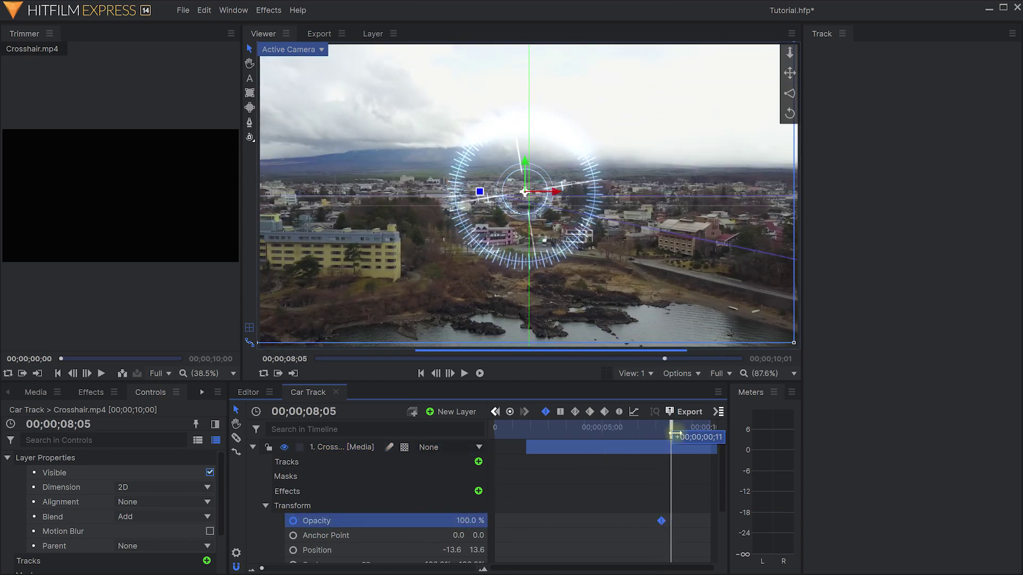
click(477, 520)
text(0)
key(Return)
mouse_move(673, 429)
mouse_down()
mouse_move(657, 430)
mouse_move(673, 431)
mouse_up()
drag(674, 521, 670, 521)
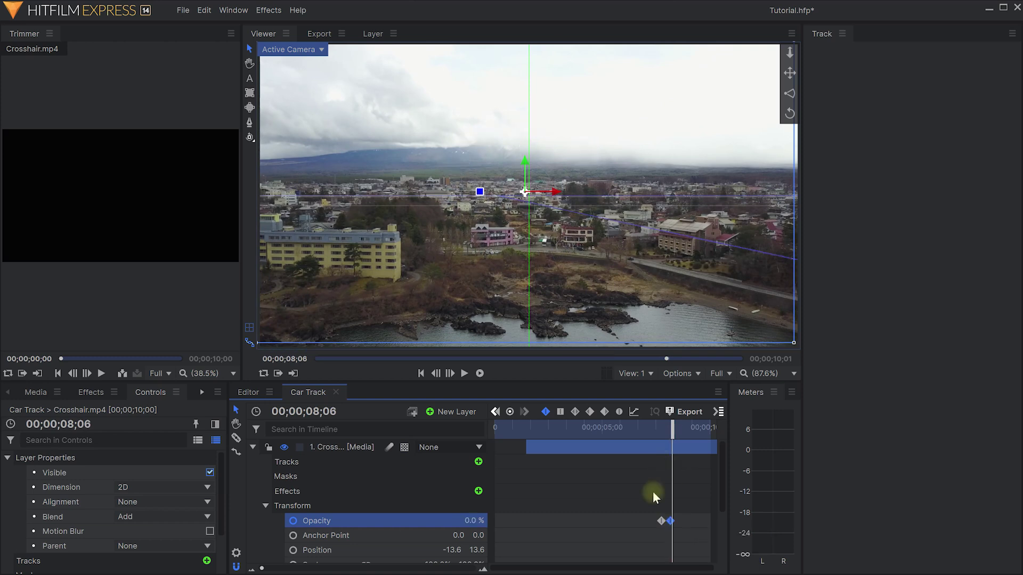
click(253, 448)
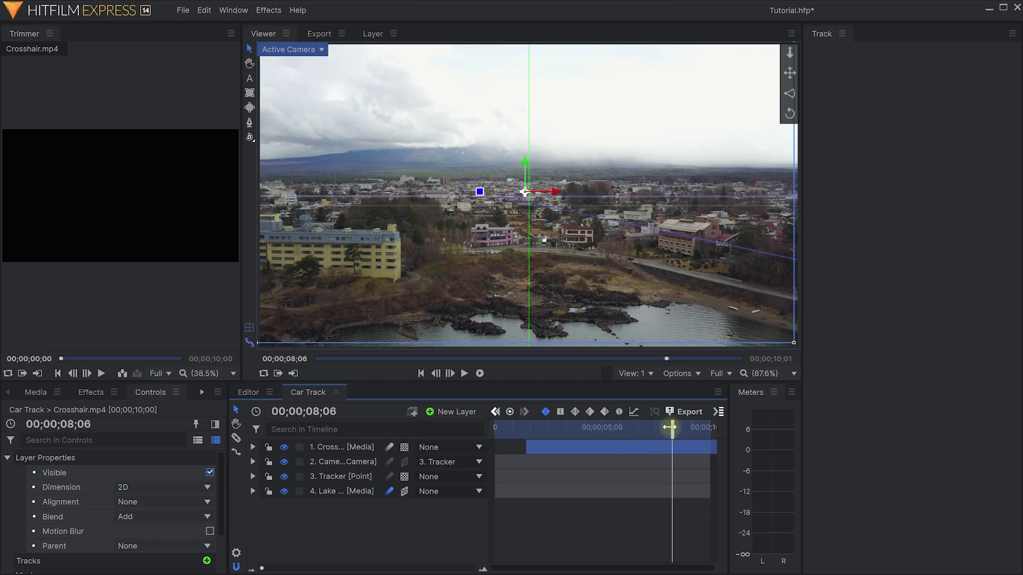
Play the composite shot from 00;00;00;00 to review the crosshair over the tracked zoom
drag(670, 427, 408, 446)
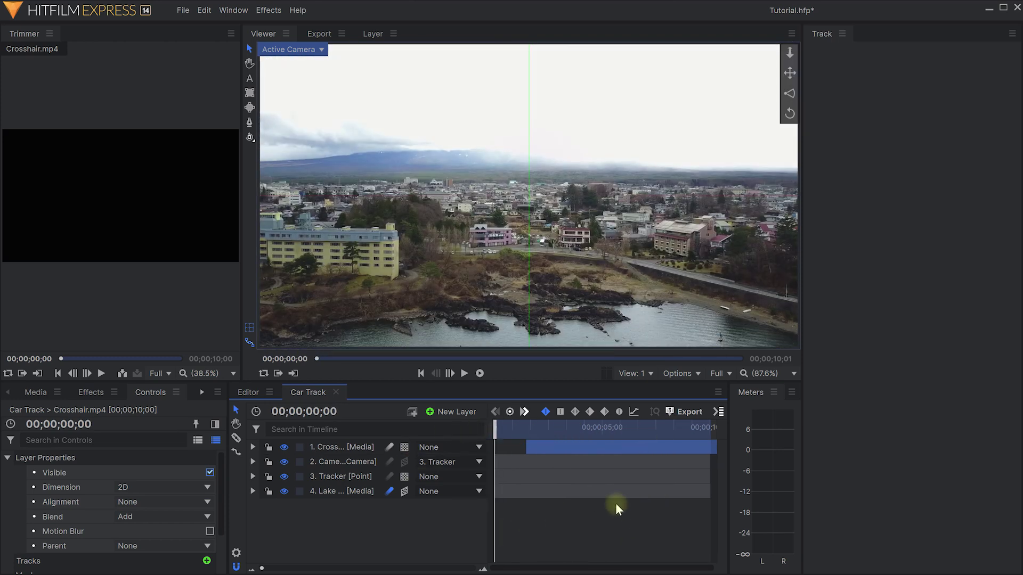
key(space)
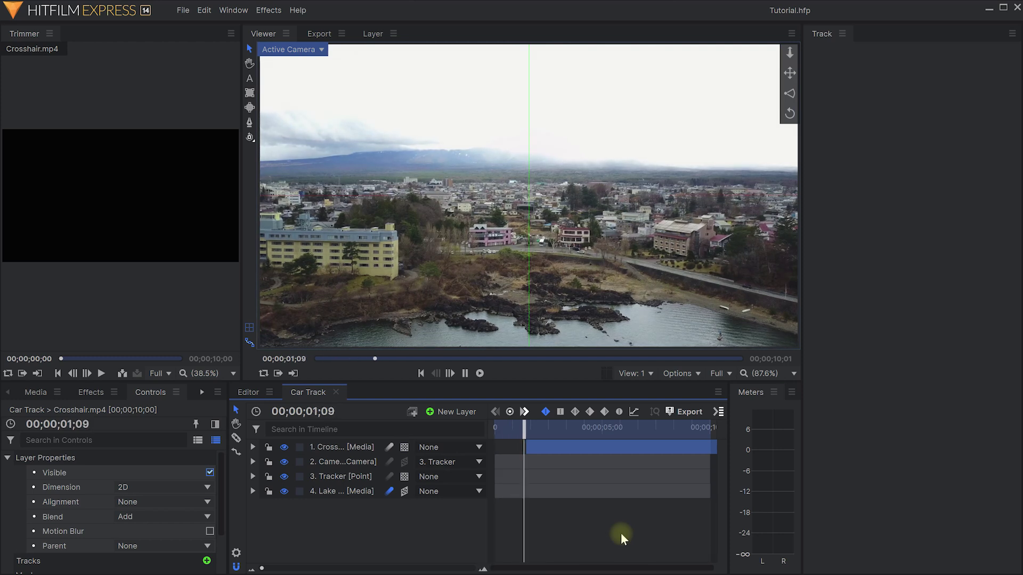